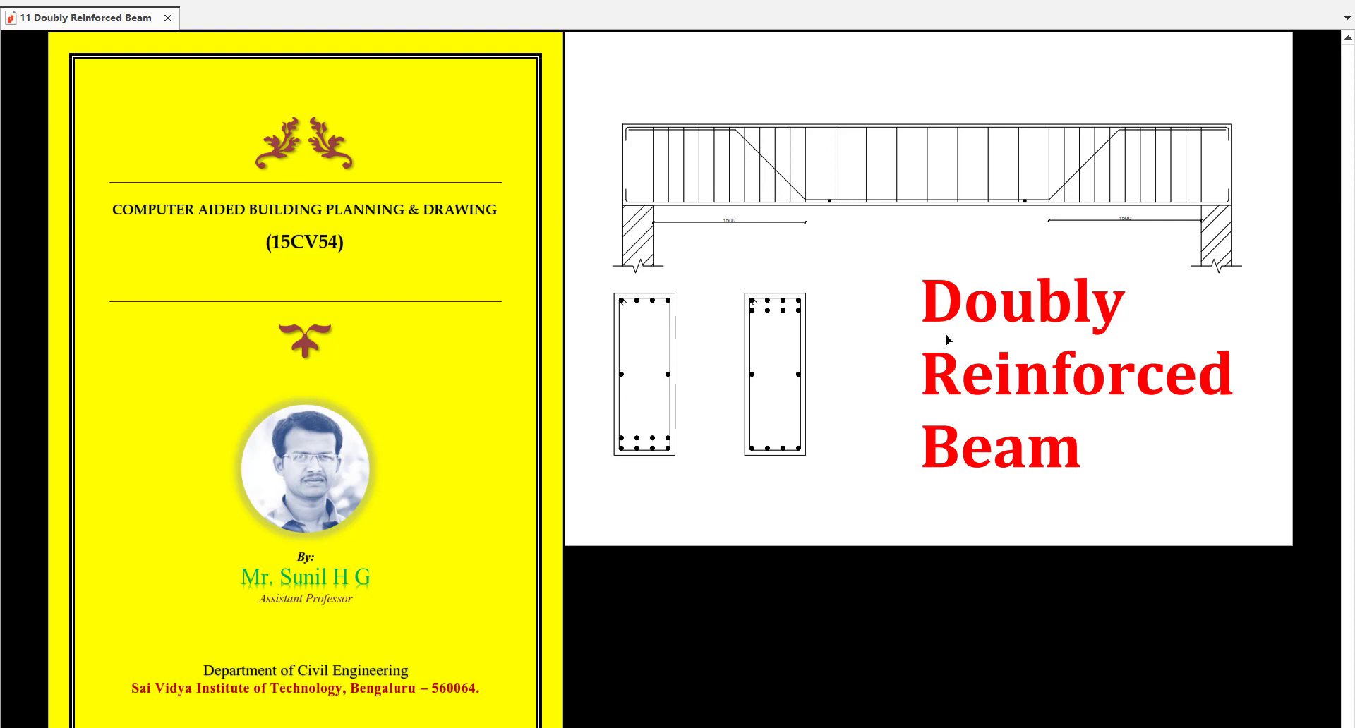
Bring up the Windows Start menu to switch from the PDF viewer to AutoCAD
{"action": "key", "text": "super"}
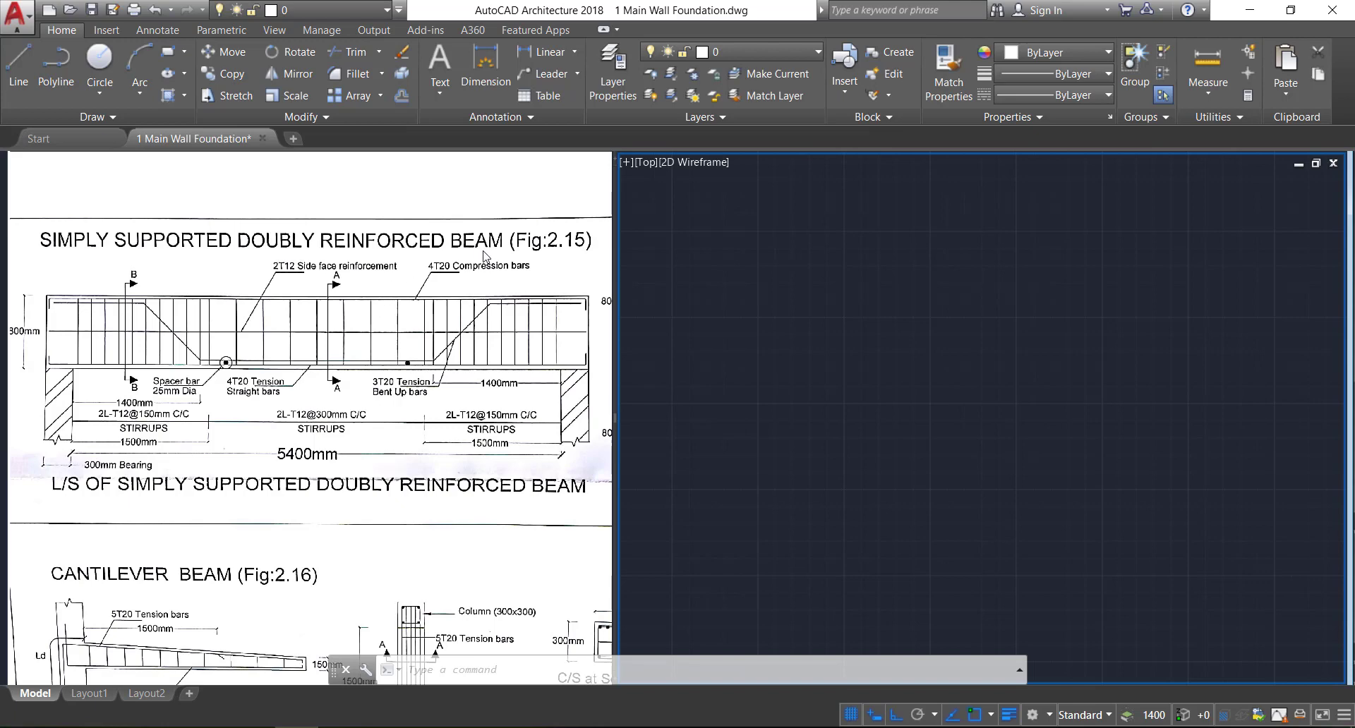
Set the drawing units to decimal millimetres with 0.00 precision
{"action": "left_click", "coordinate": [736, 675]}
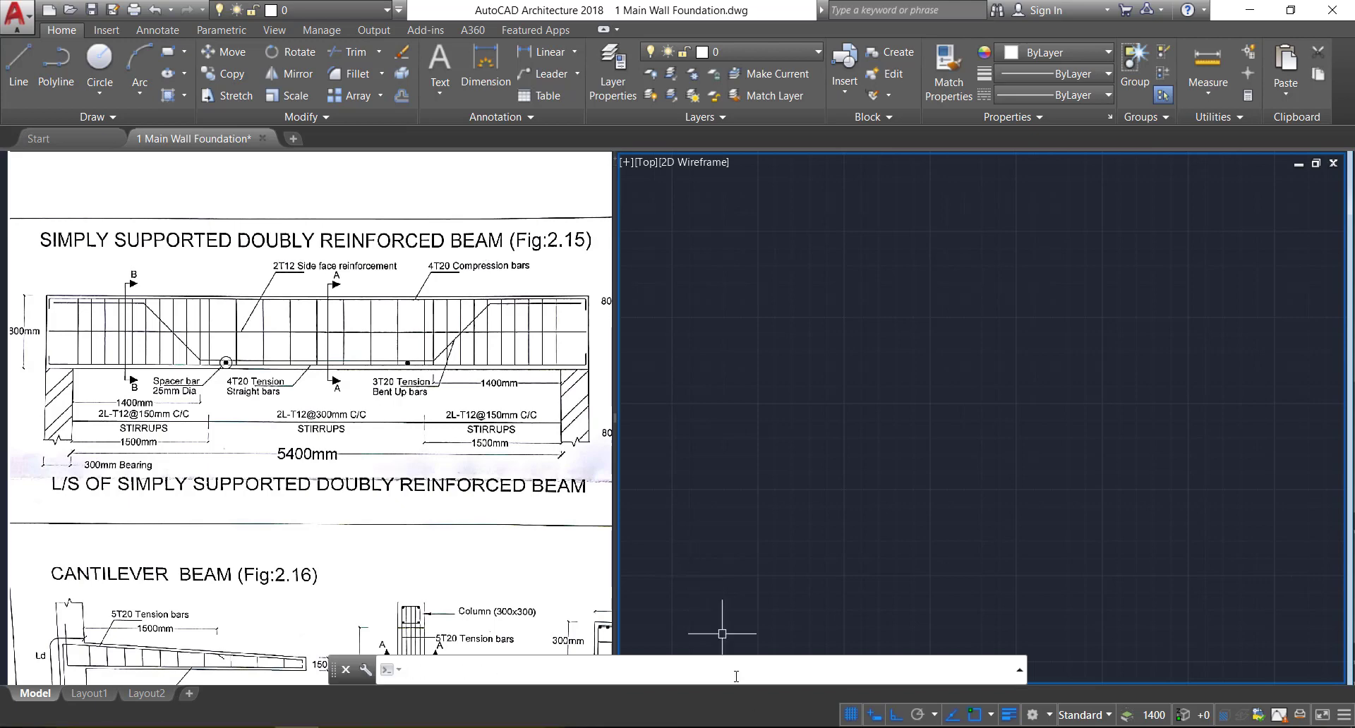
{"action": "type", "text": "UN"}
{"action": "key", "text": "Return"}
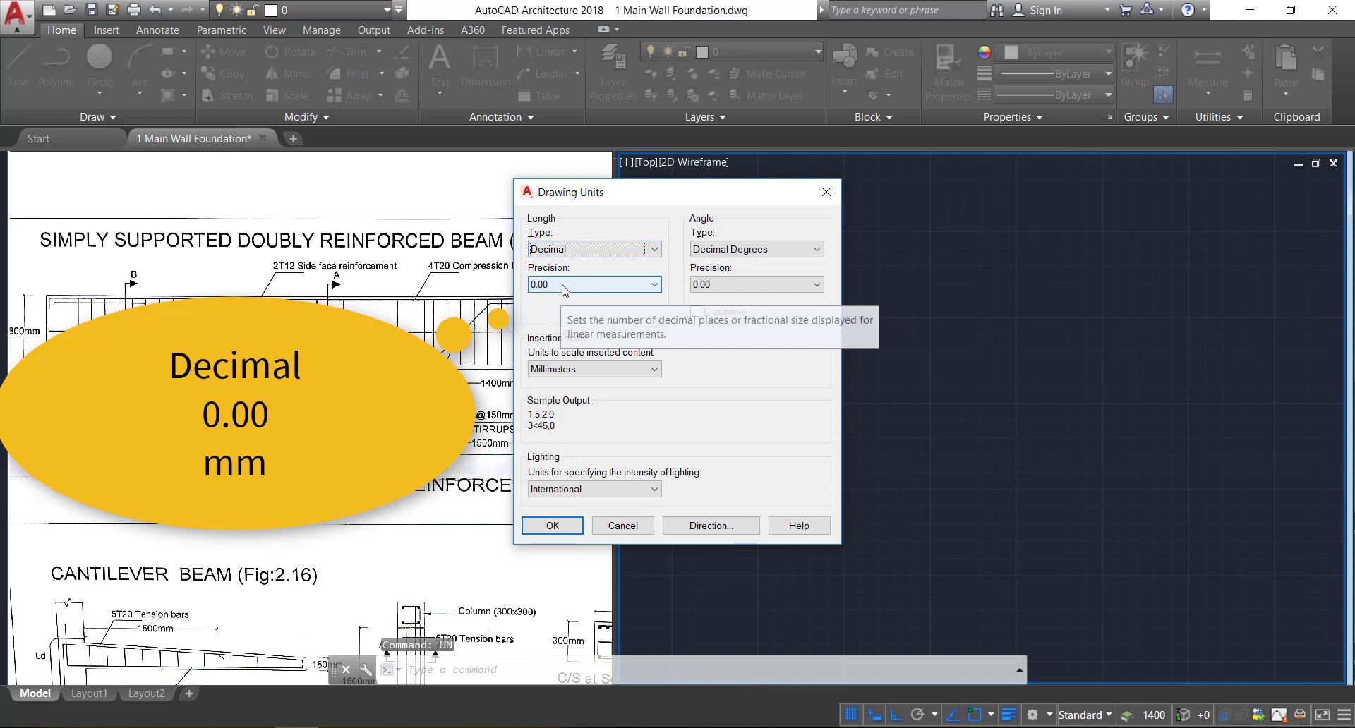
{"action": "left_click", "coordinate": [552, 525]}
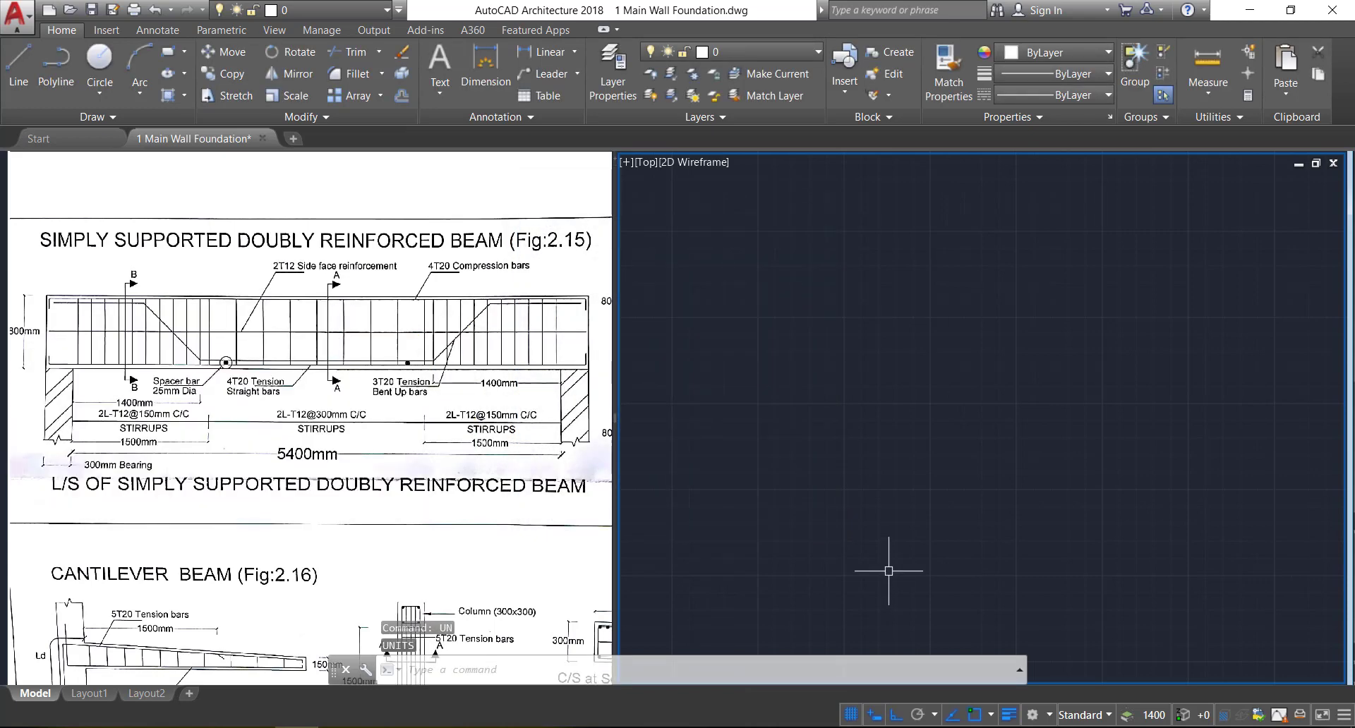
Draw a 6000 by 800 rectangle beside the reference image as the beam outline
{"action": "left_click", "coordinate": [168, 51]}
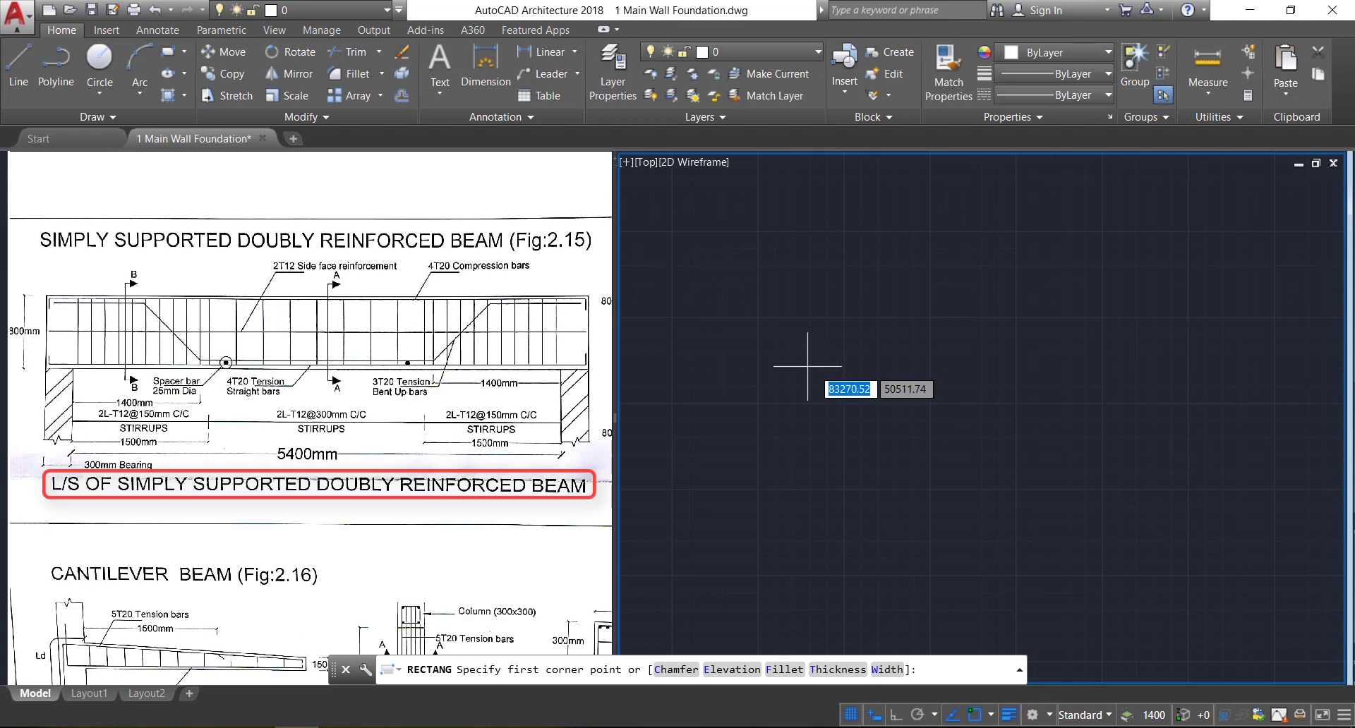
{"action": "left_click", "coordinate": [766, 306]}
{"action": "type", "text": "d"}
{"action": "key", "text": "Return"}
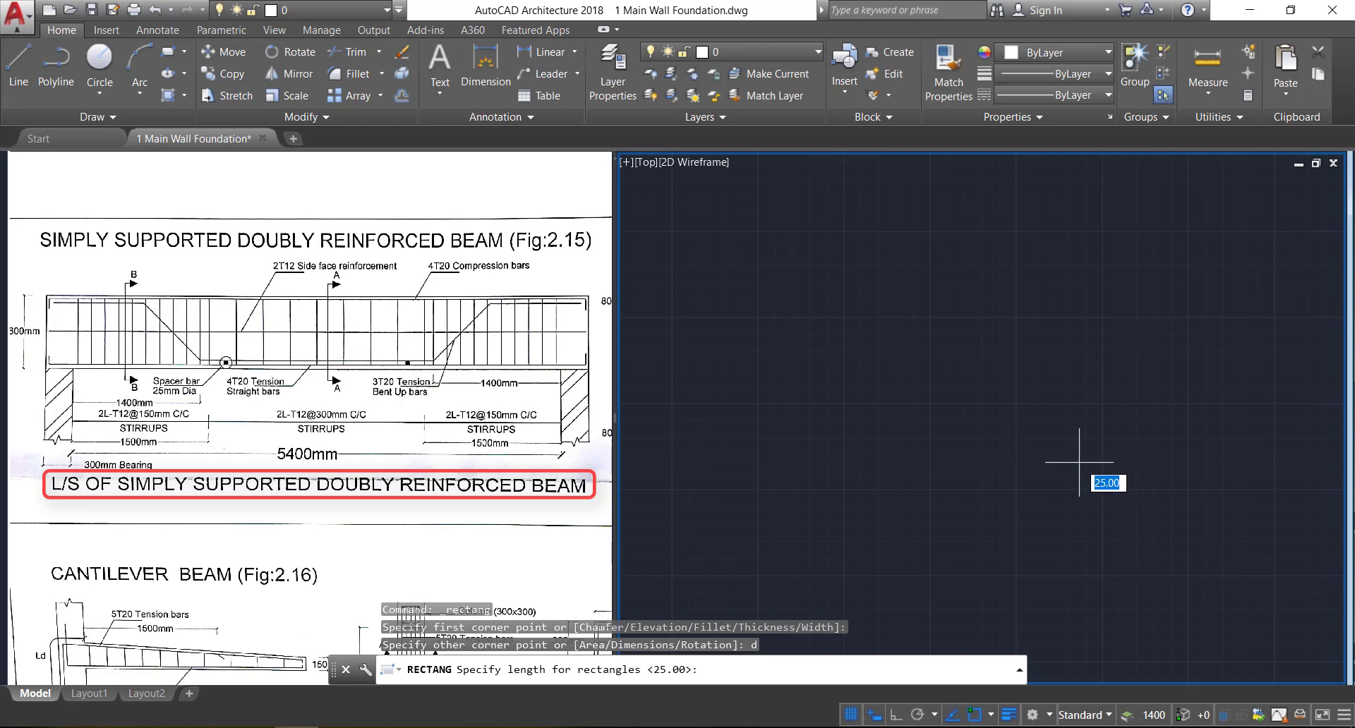
{"action": "type", "text": "000"}
{"action": "key", "text": "Return"}
{"action": "type", "text": "800"}
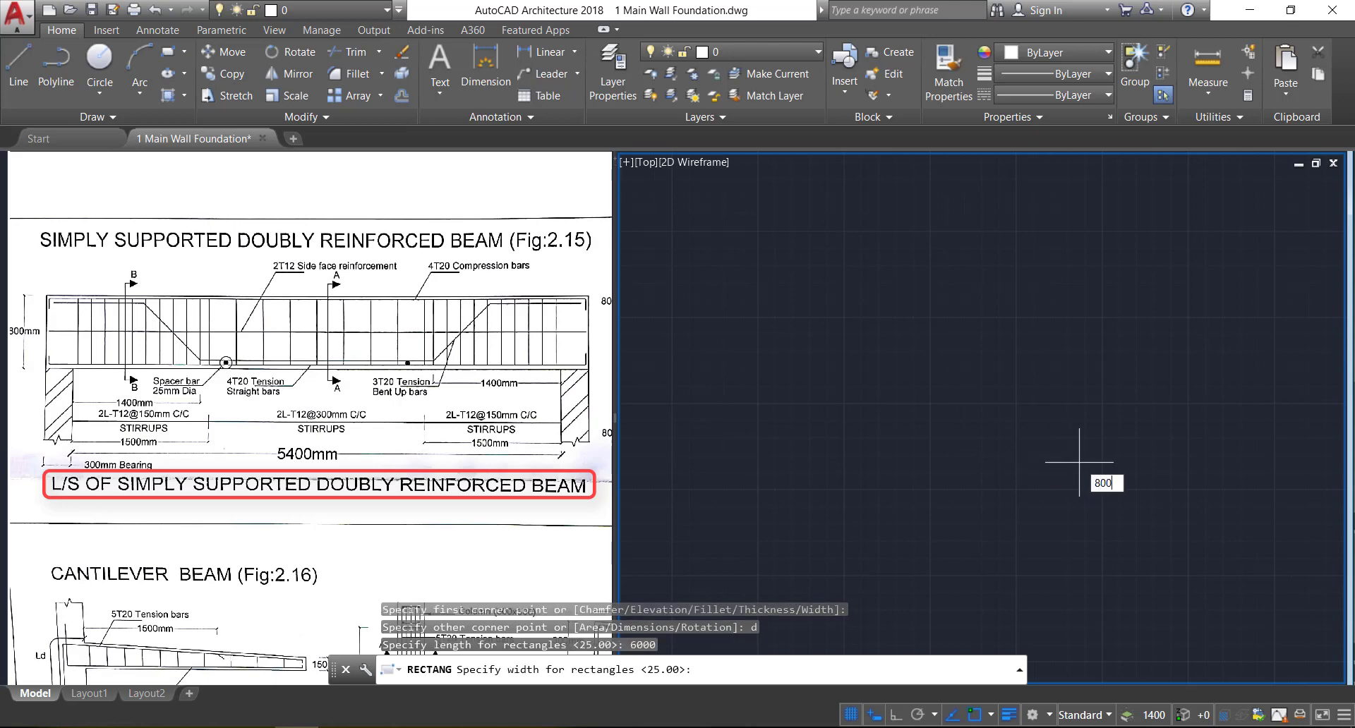
{"action": "key", "text": "Return"}
{"action": "left_click", "coordinate": [1079, 463]}
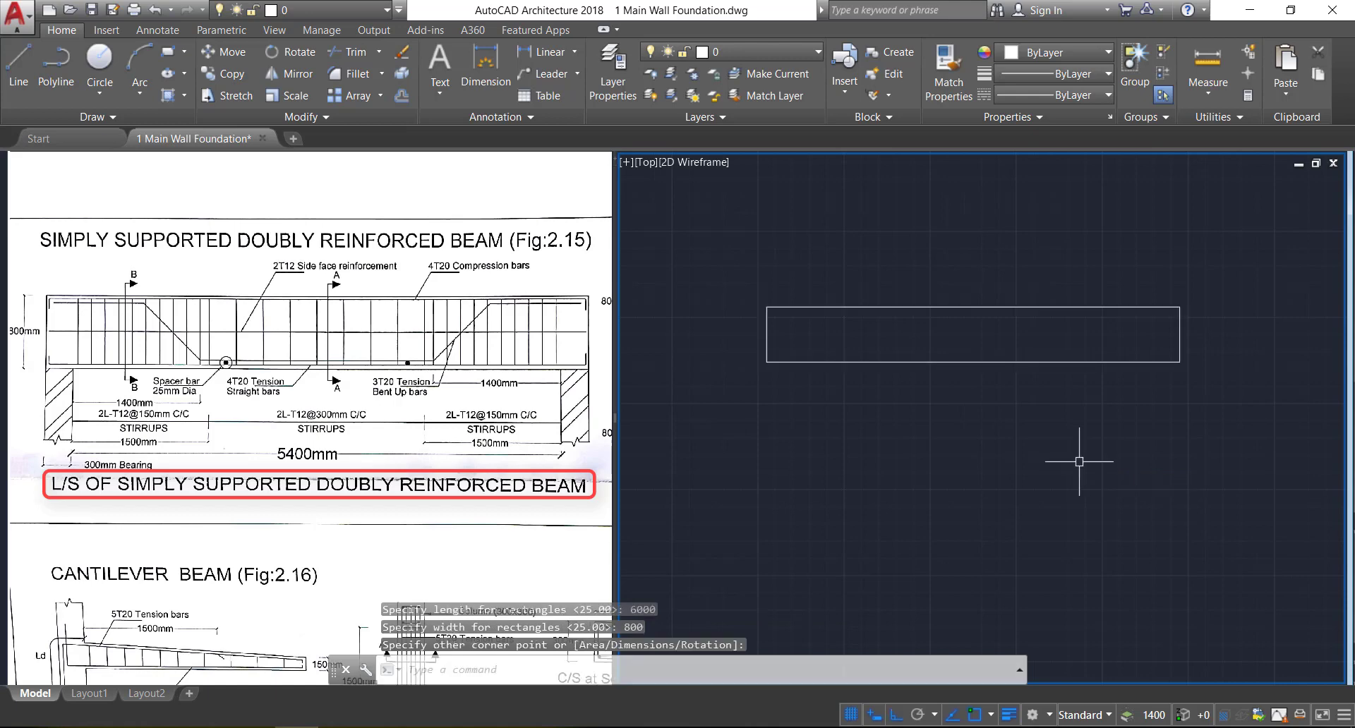
Offset the beam rectangle 25 inward to create an inner outline
{"action": "type", "text": "o"}
{"action": "key", "text": "Return"}
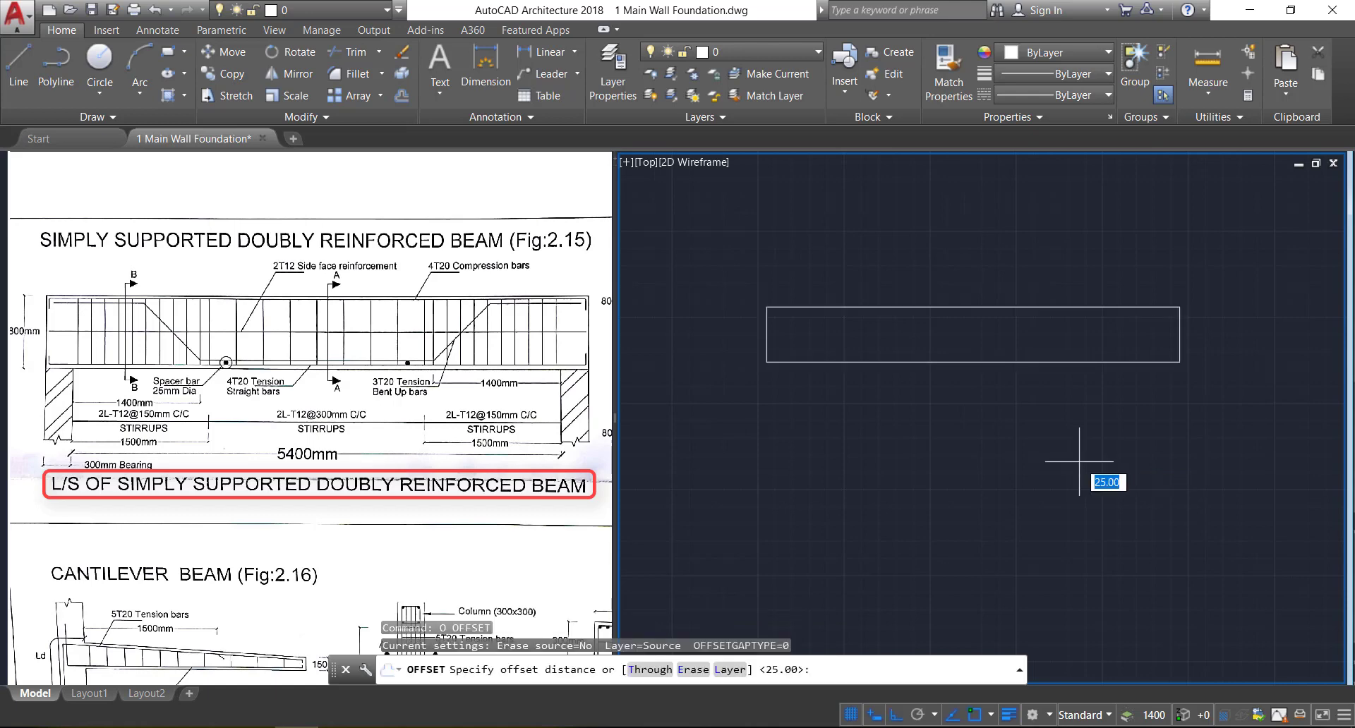
{"action": "key", "text": "Return"}
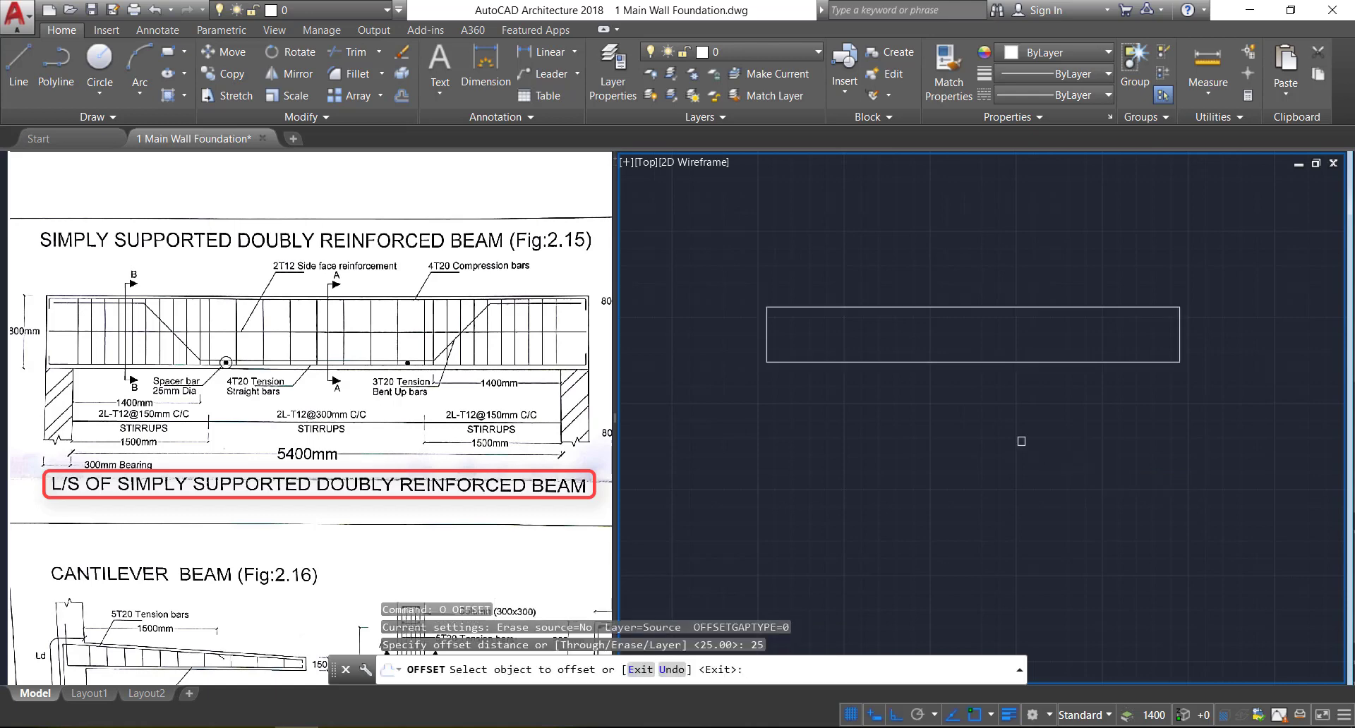
{"action": "left_click", "coordinate": [947, 362]}
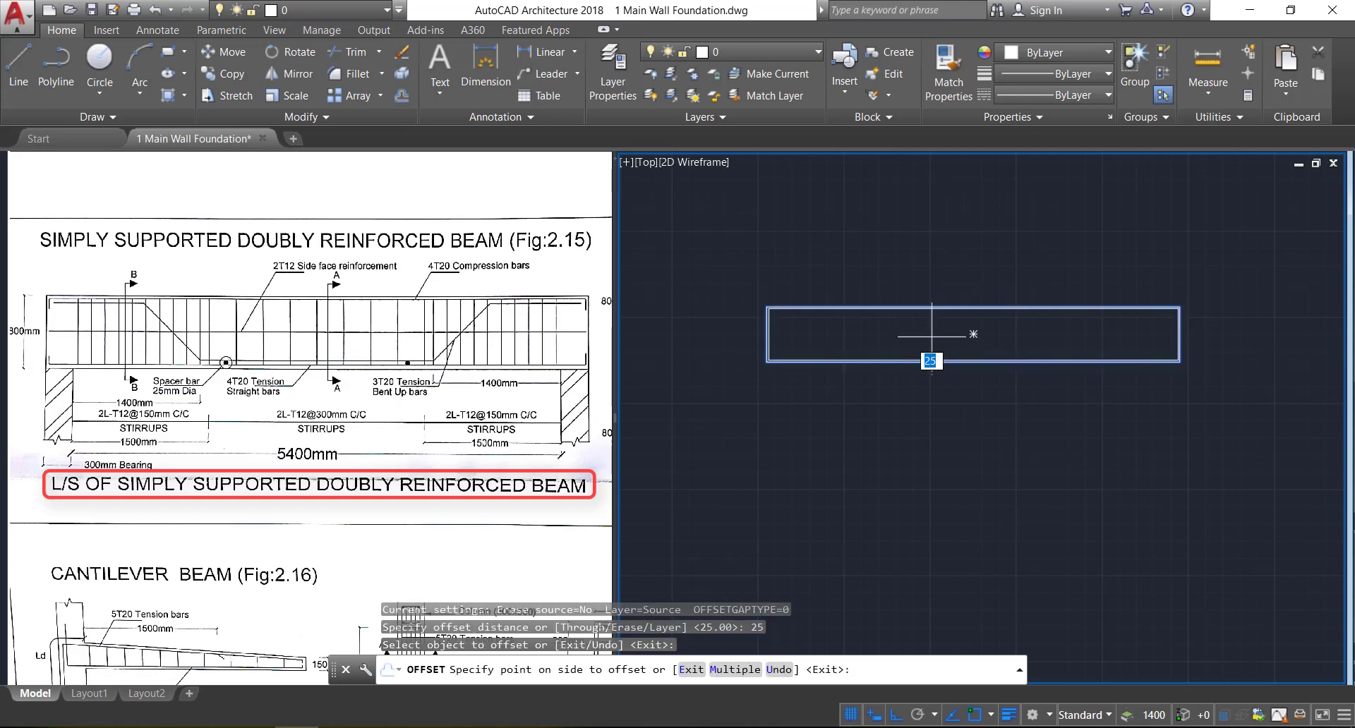
{"action": "left_click", "coordinate": [932, 334]}
{"action": "scroll", "coordinate": [771, 321], "scroll_direction": "up", "scroll_amount": 5}
{"action": "key", "text": "Escape"}
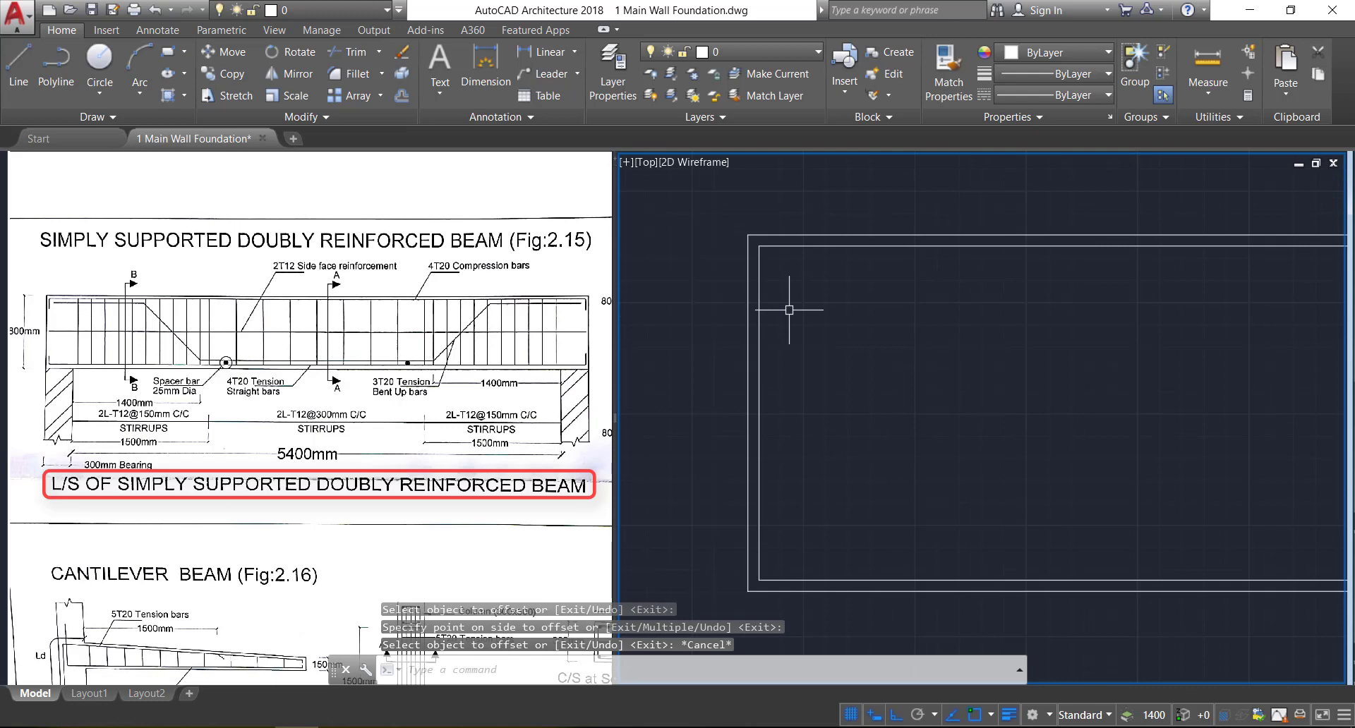
Fillet all four corners of the inner outline at radius 25 using the Polyline option
{"action": "type", "text": "f"}
{"action": "key", "text": "Return"}
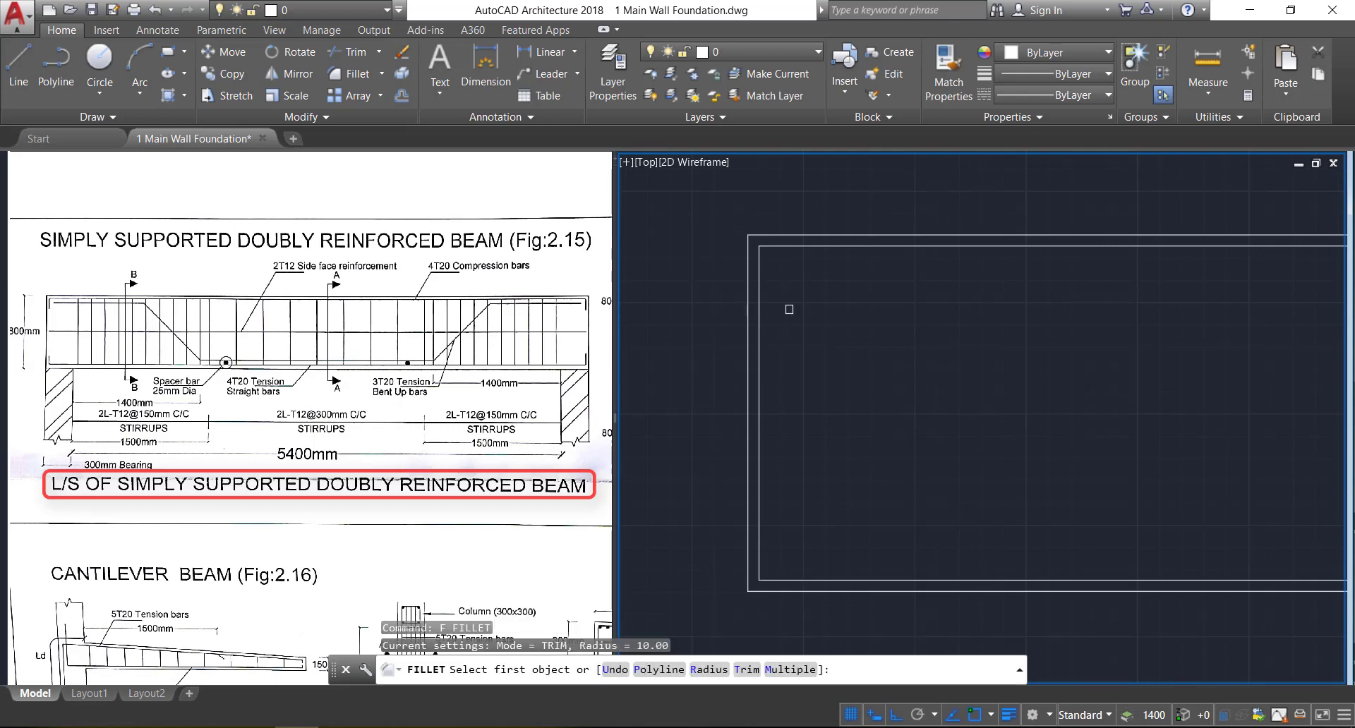
{"action": "left_click", "coordinate": [708, 668]}
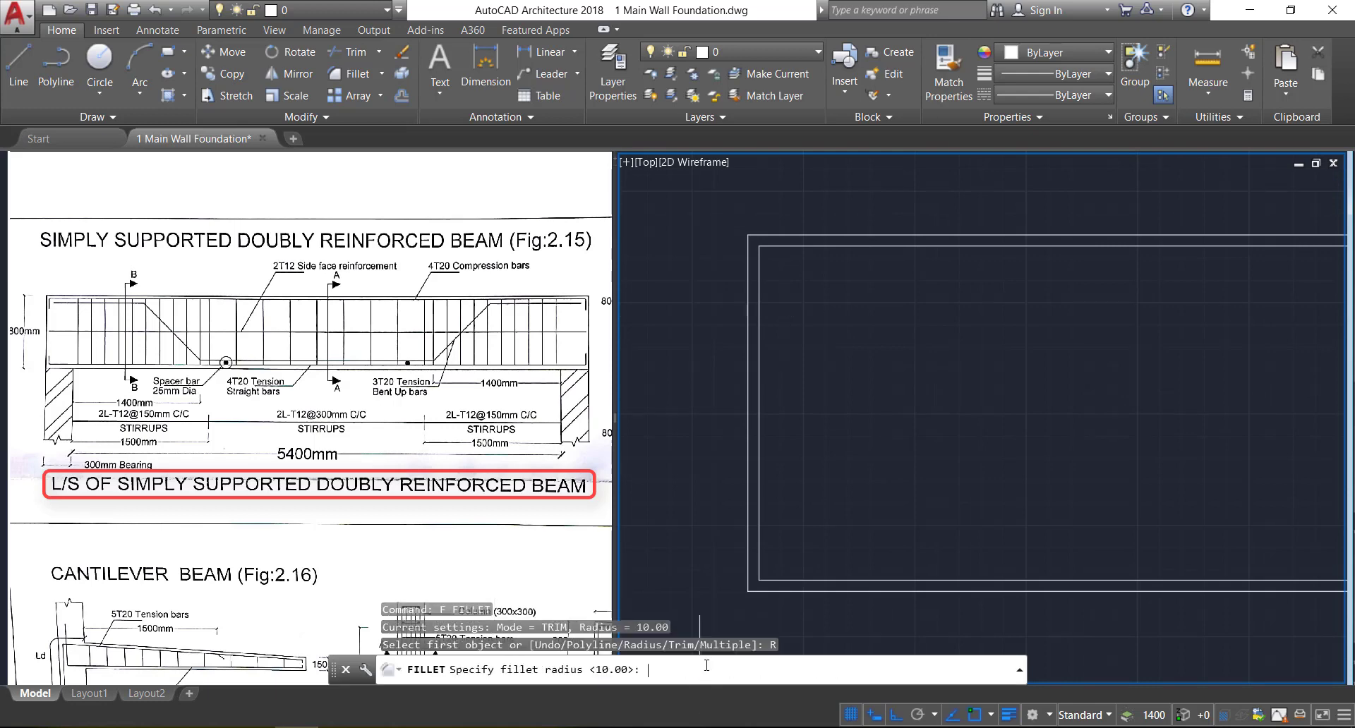
{"action": "type", "text": "25"}
{"action": "key", "text": "Return"}
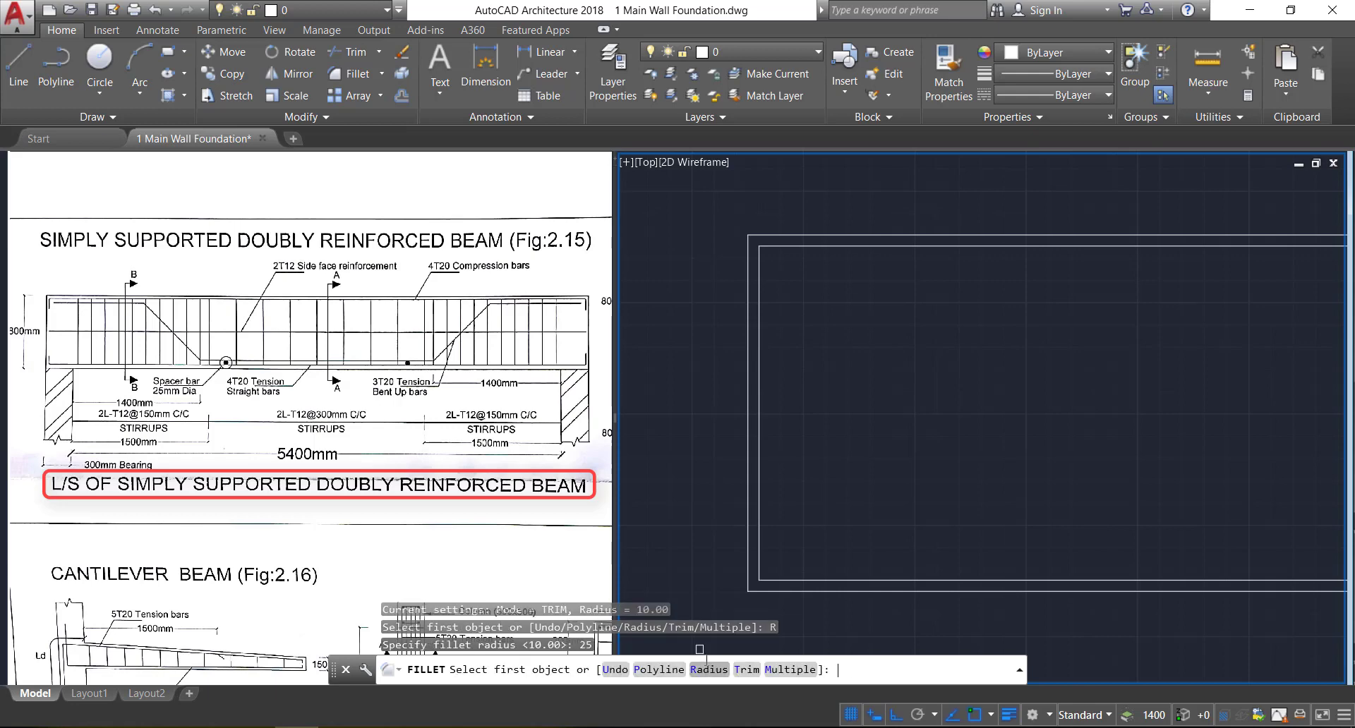
{"action": "left_click", "coordinate": [662, 669]}
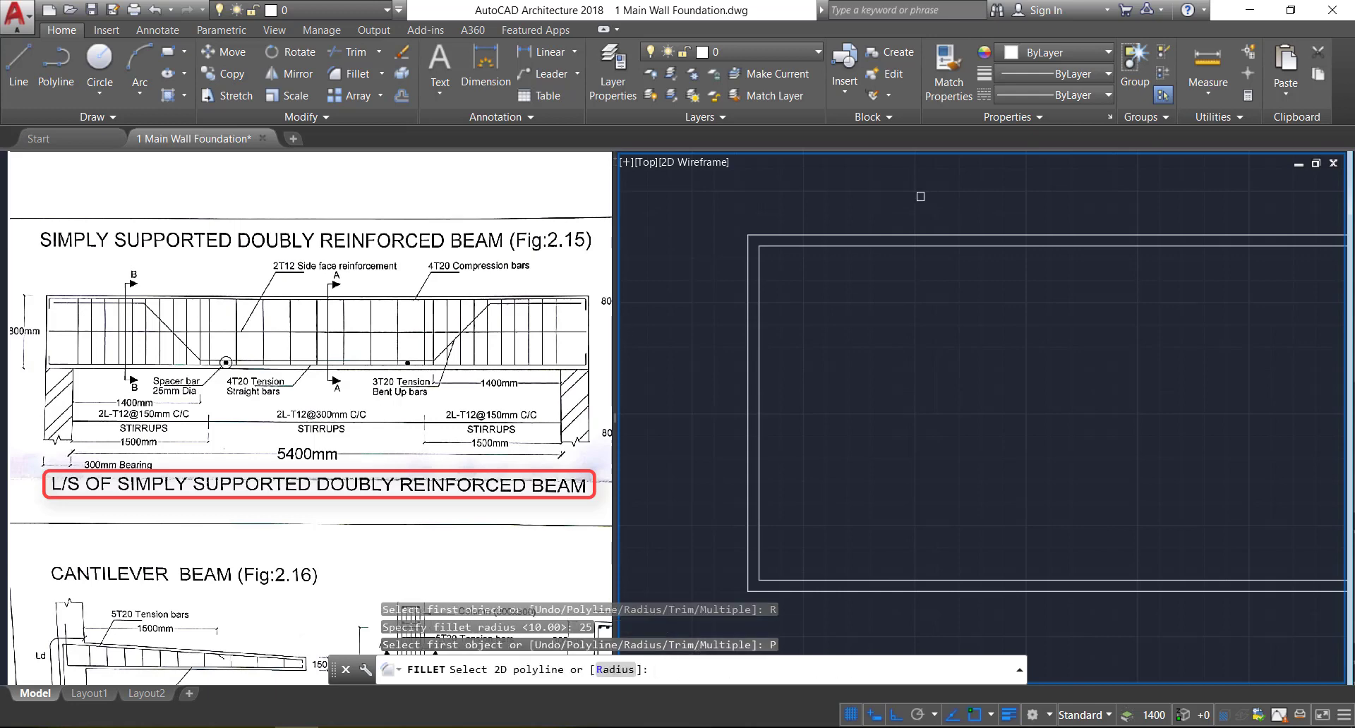
{"action": "left_click", "coordinate": [793, 249]}
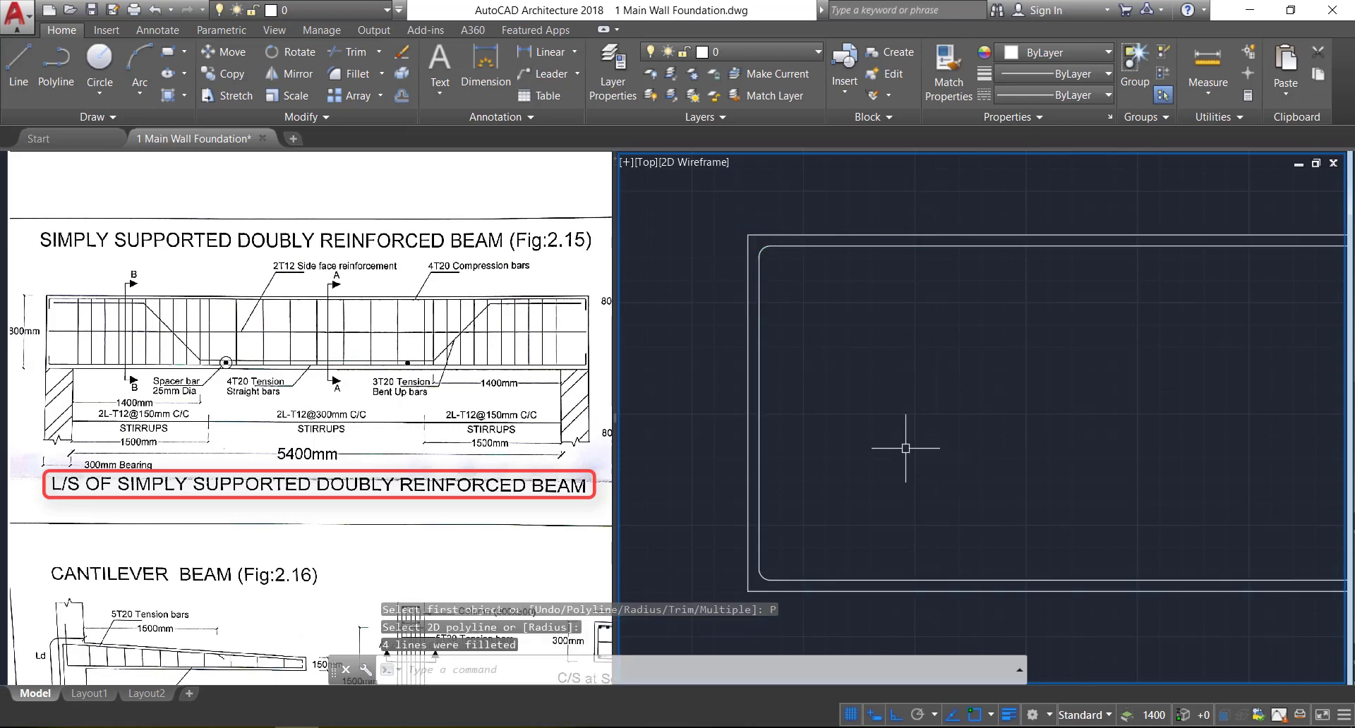
Explode the inner rounded outline and delete its left and right vertical ends
{"action": "scroll", "coordinate": [826, 369], "scroll_direction": "down", "scroll_amount": 3}
{"action": "left_click", "coordinate": [992, 551]}
{"action": "left_click", "coordinate": [879, 387]}
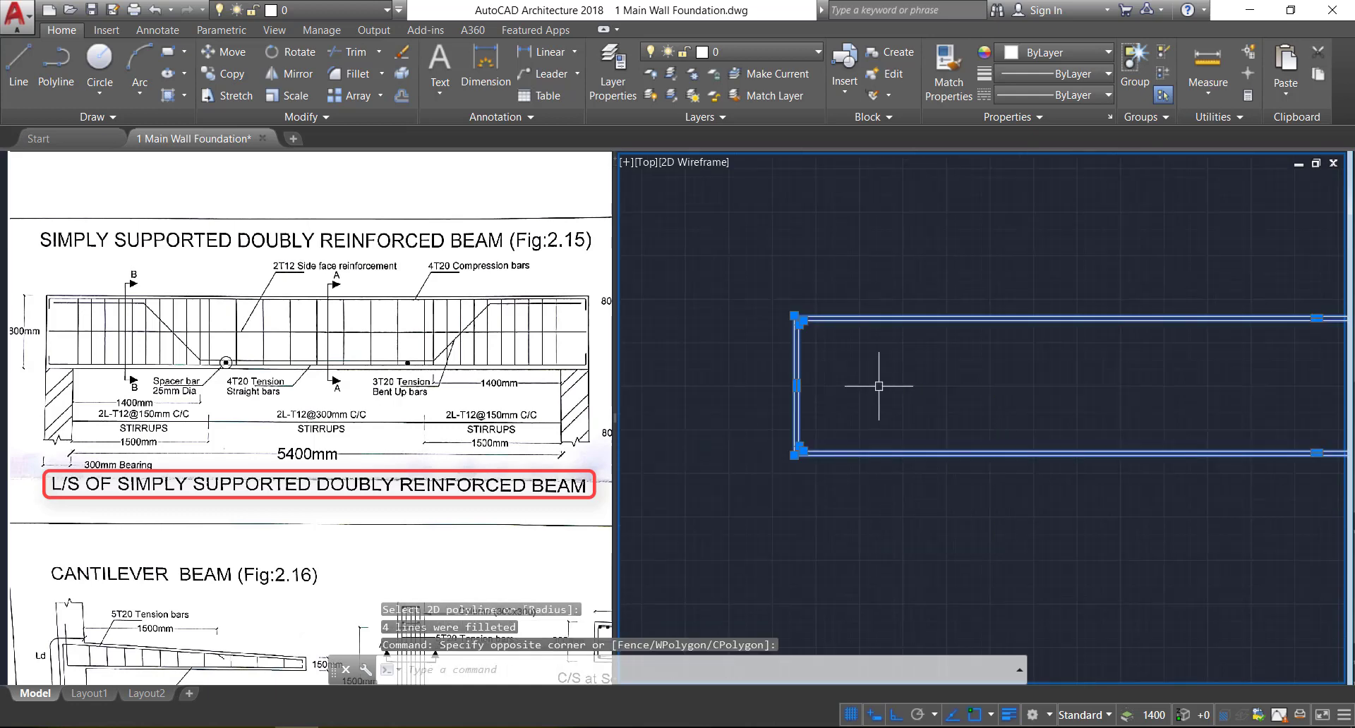
{"action": "type", "text": "x"}
{"action": "key", "text": "Return"}
{"action": "scroll", "coordinate": [817, 365], "scroll_direction": "up", "scroll_amount": 5}
{"action": "left_click", "coordinate": [738, 353]}
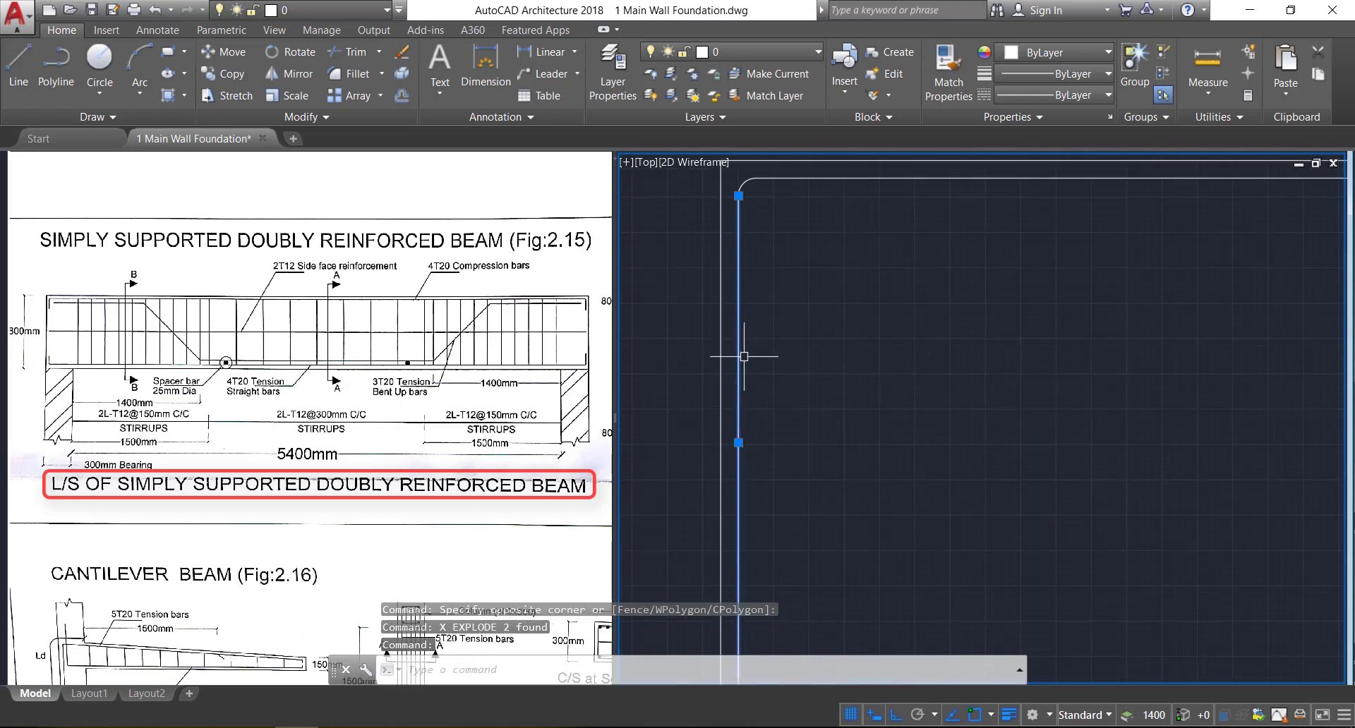
{"action": "key", "text": "Delete"}
{"action": "scroll", "coordinate": [767, 366], "scroll_direction": "down", "scroll_amount": 5}
{"action": "scroll", "coordinate": [947, 367], "scroll_direction": "up", "scroll_amount": 5}
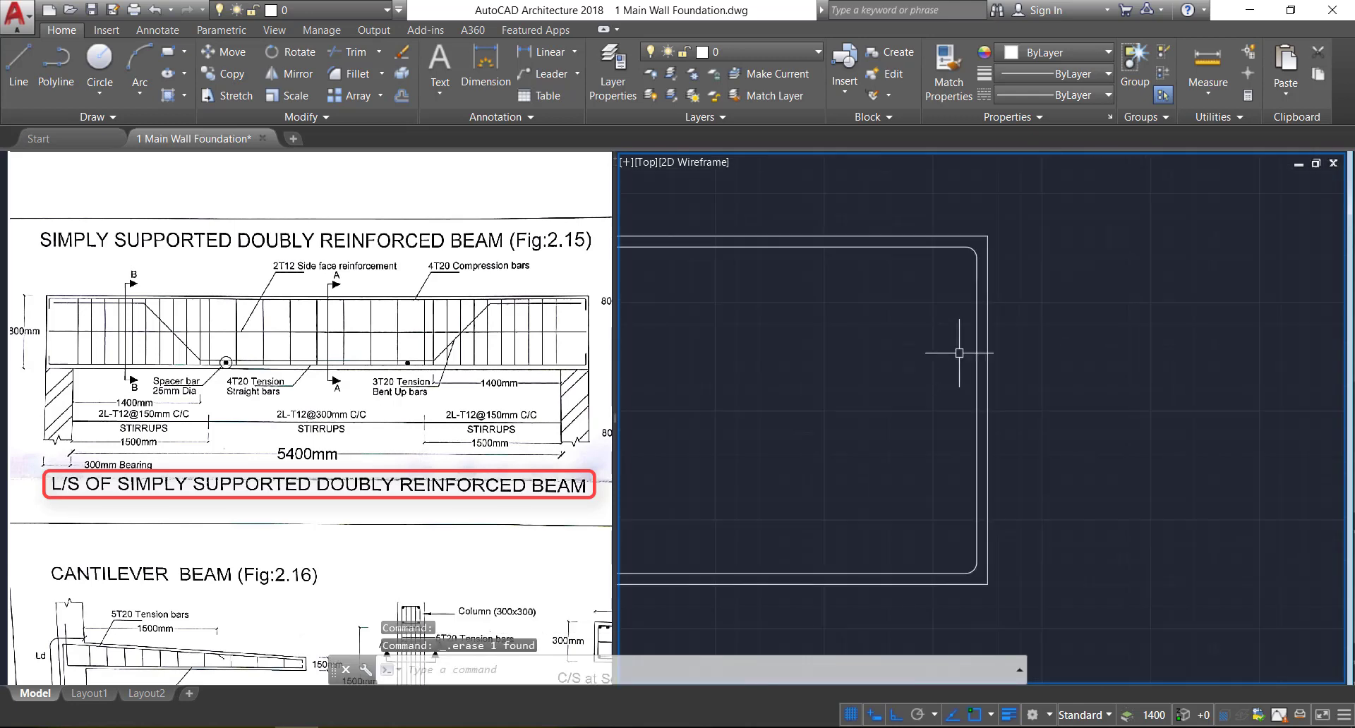
{"action": "left_click", "coordinate": [975, 347]}
{"action": "key", "text": "Delete"}
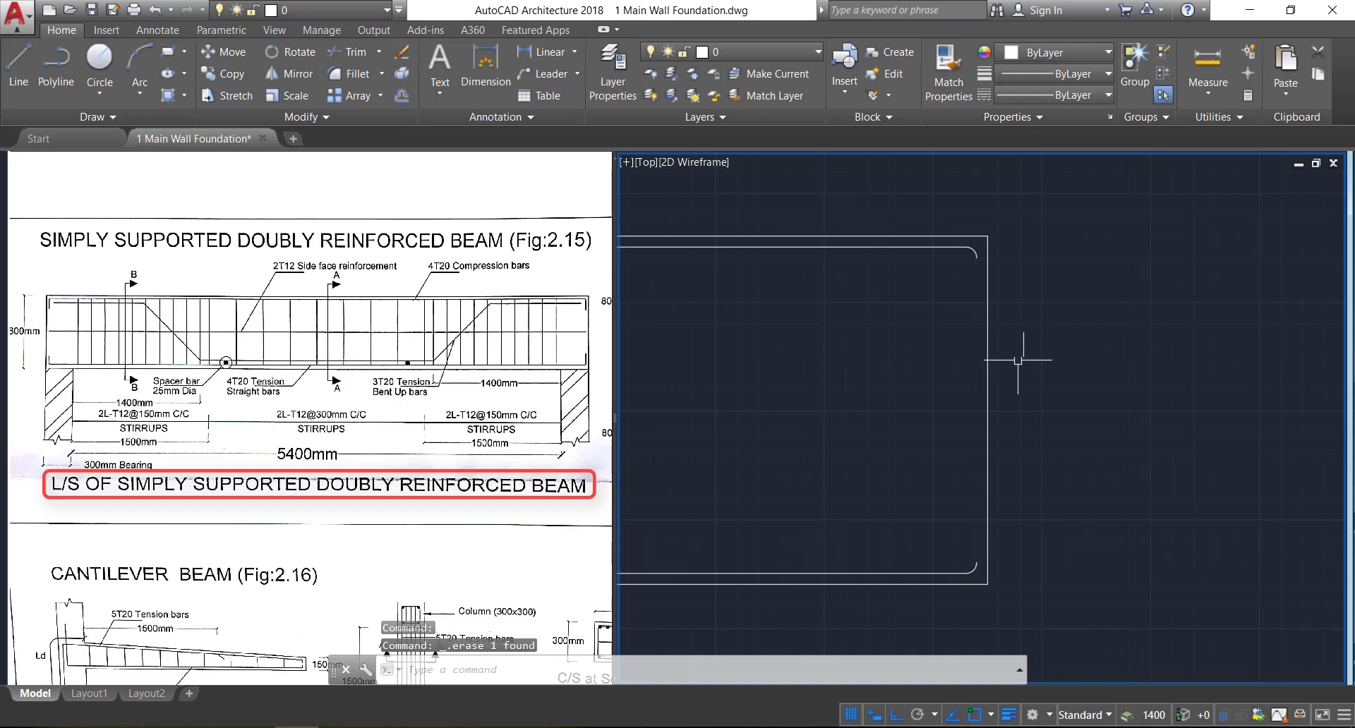
Draw 100-long vertical legs from the top and bottom bars' right bend ends
{"action": "type", "text": "l"}
{"action": "key", "text": "Return"}
{"action": "scroll", "coordinate": [998, 287], "scroll_direction": "up", "scroll_amount": 4}
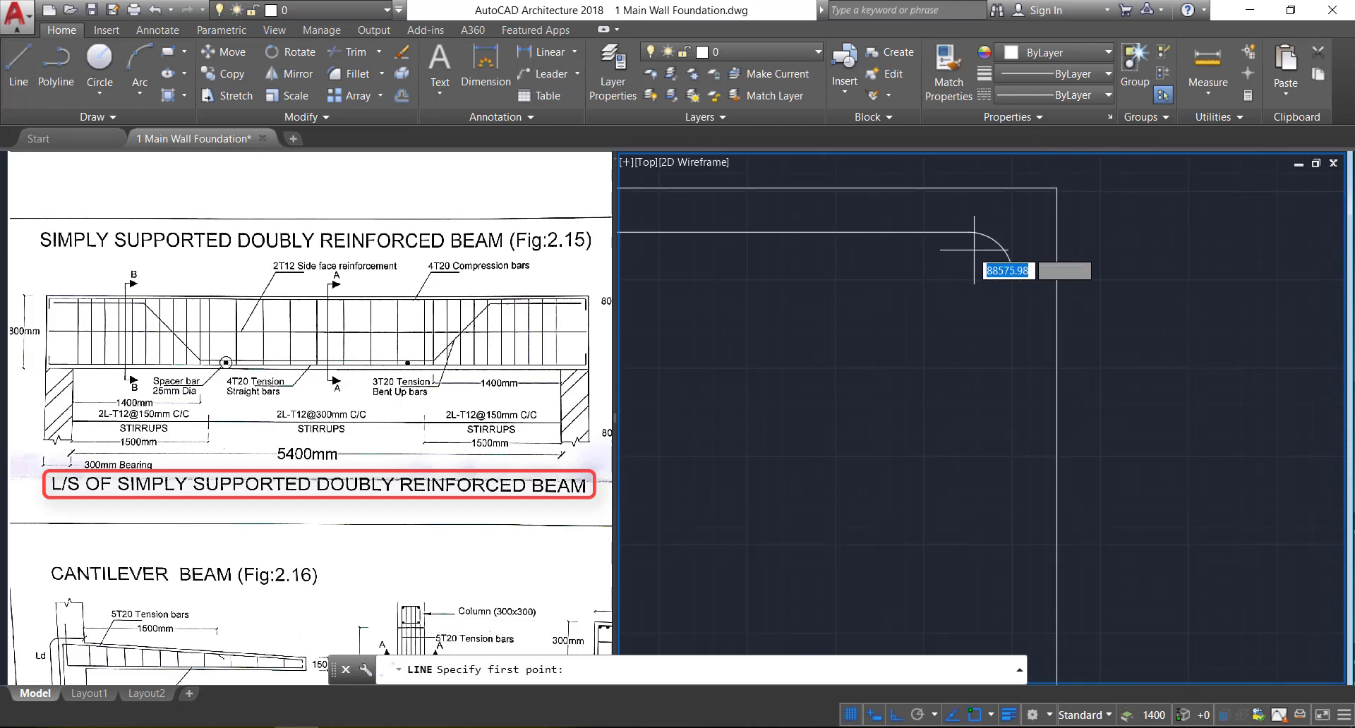
{"action": "left_click", "coordinate": [1013, 276]}
{"action": "type", "text": "100"}
{"action": "key", "text": "Return"}
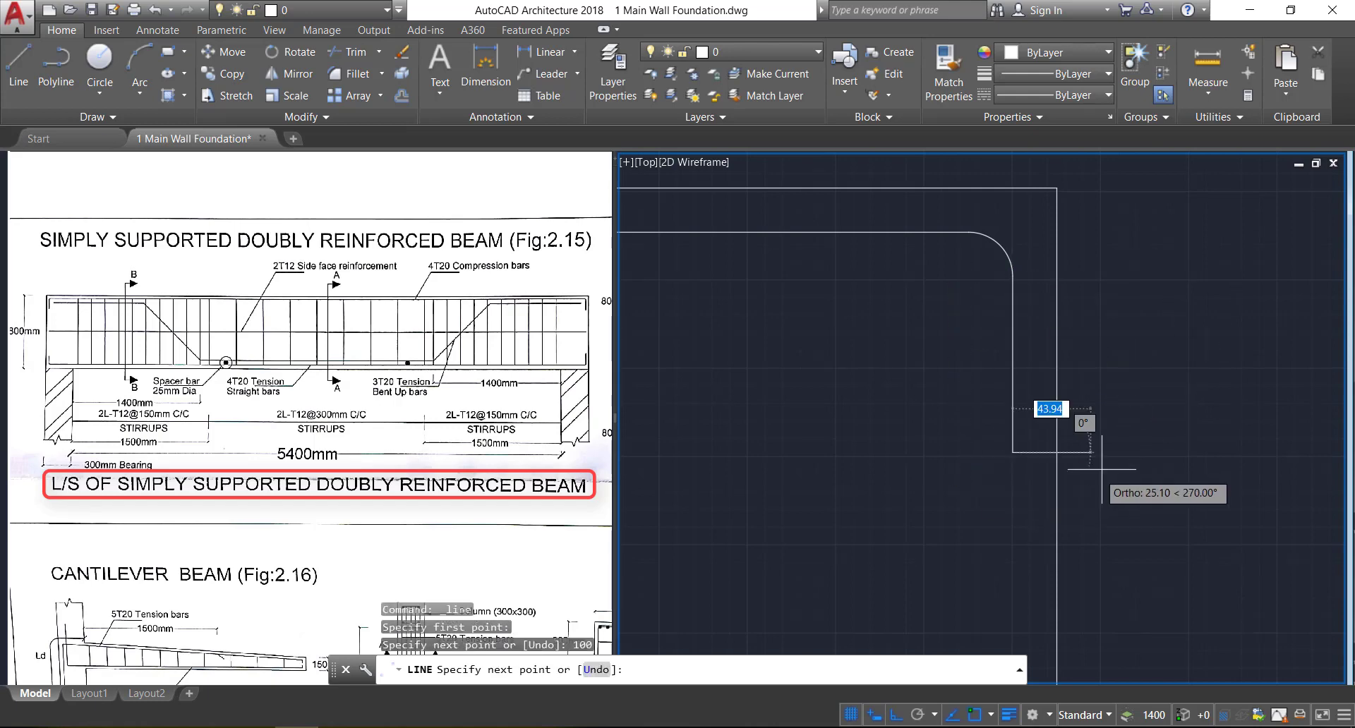
{"action": "key", "text": "Return"}
{"action": "scroll", "coordinate": [1037, 371], "scroll_direction": "down", "scroll_amount": 3}
{"action": "scroll", "coordinate": [1043, 635], "scroll_direction": "up", "scroll_amount": 5}
{"action": "key", "text": "Return"}
{"action": "left_click", "coordinate": [1066, 586]}
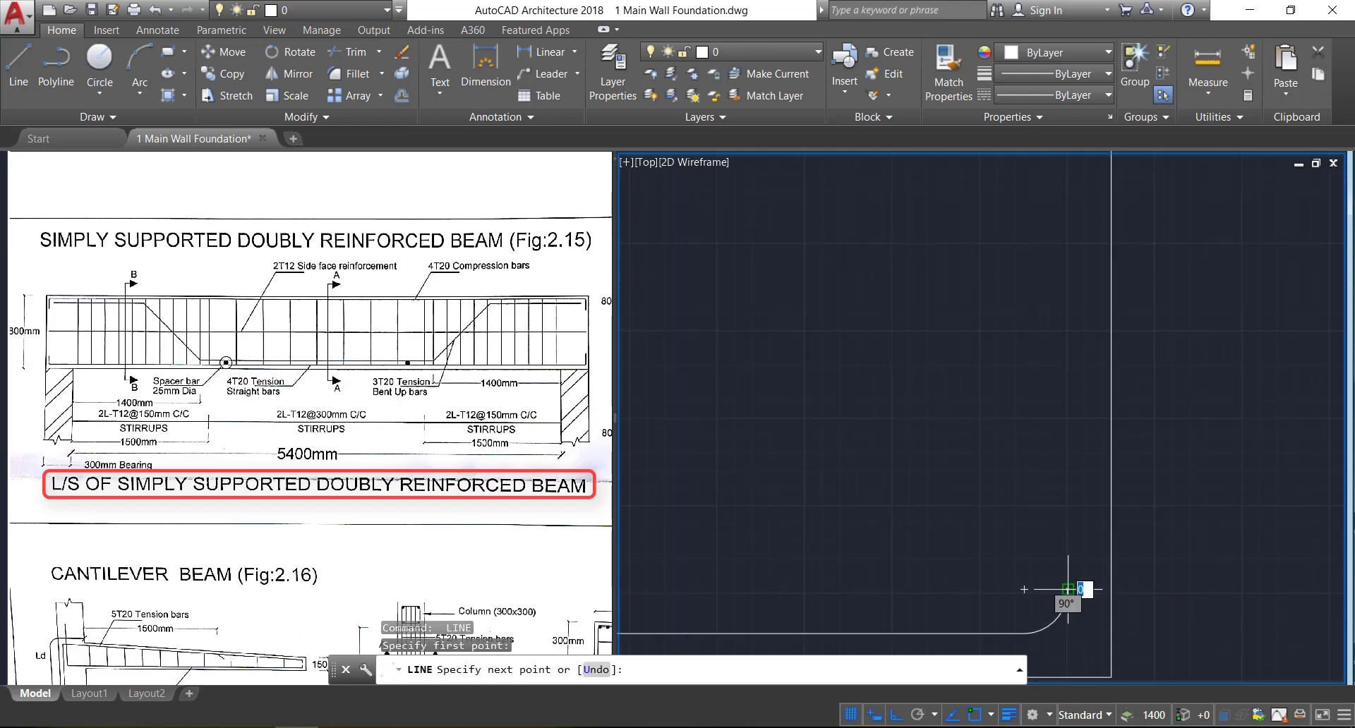
{"action": "type", "text": "100"}
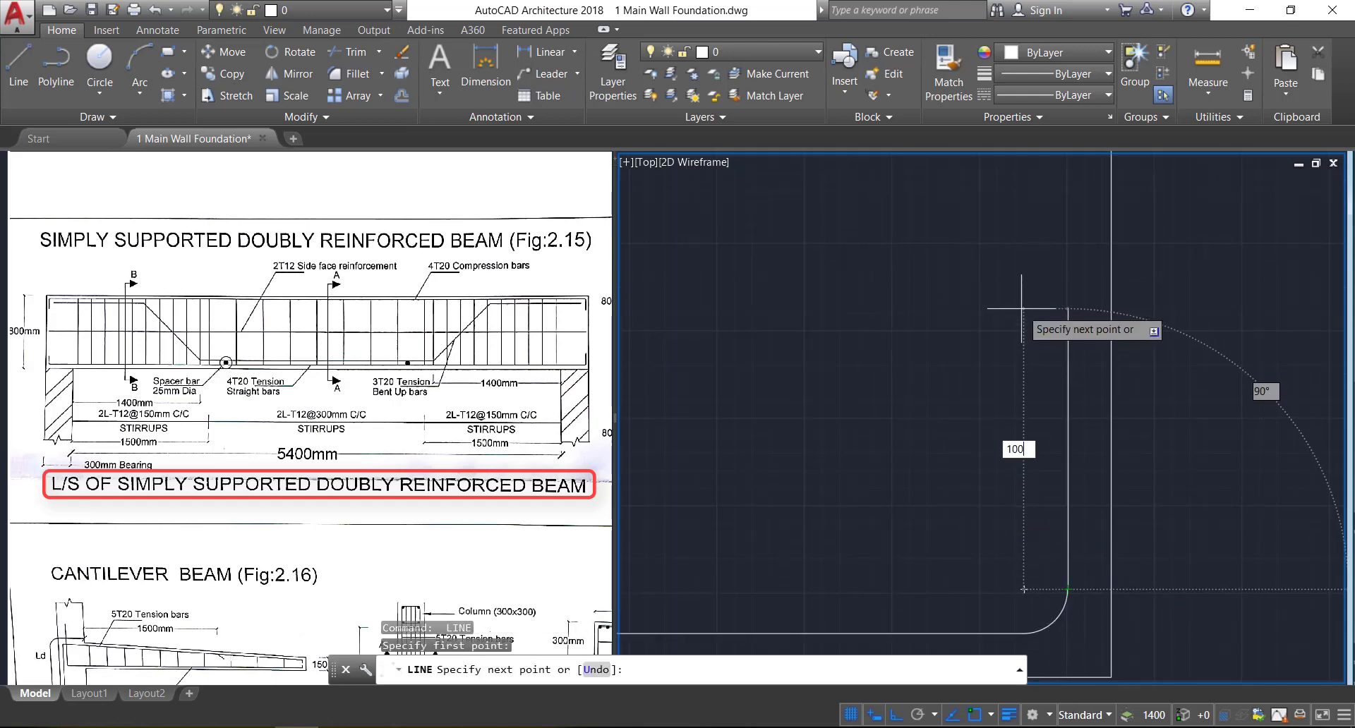
{"action": "key", "text": "Return"}
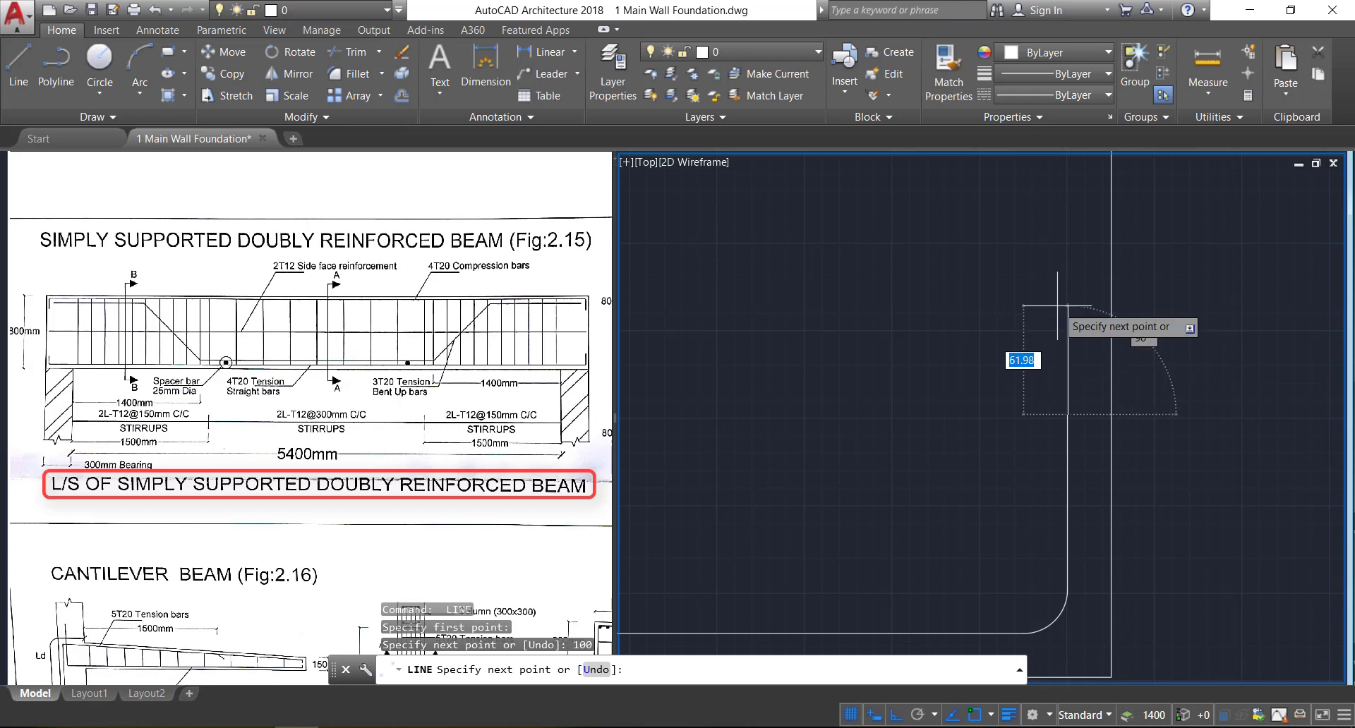
{"action": "key", "text": "Return"}
{"action": "scroll", "coordinate": [1077, 348], "scroll_direction": "down", "scroll_amount": 3}
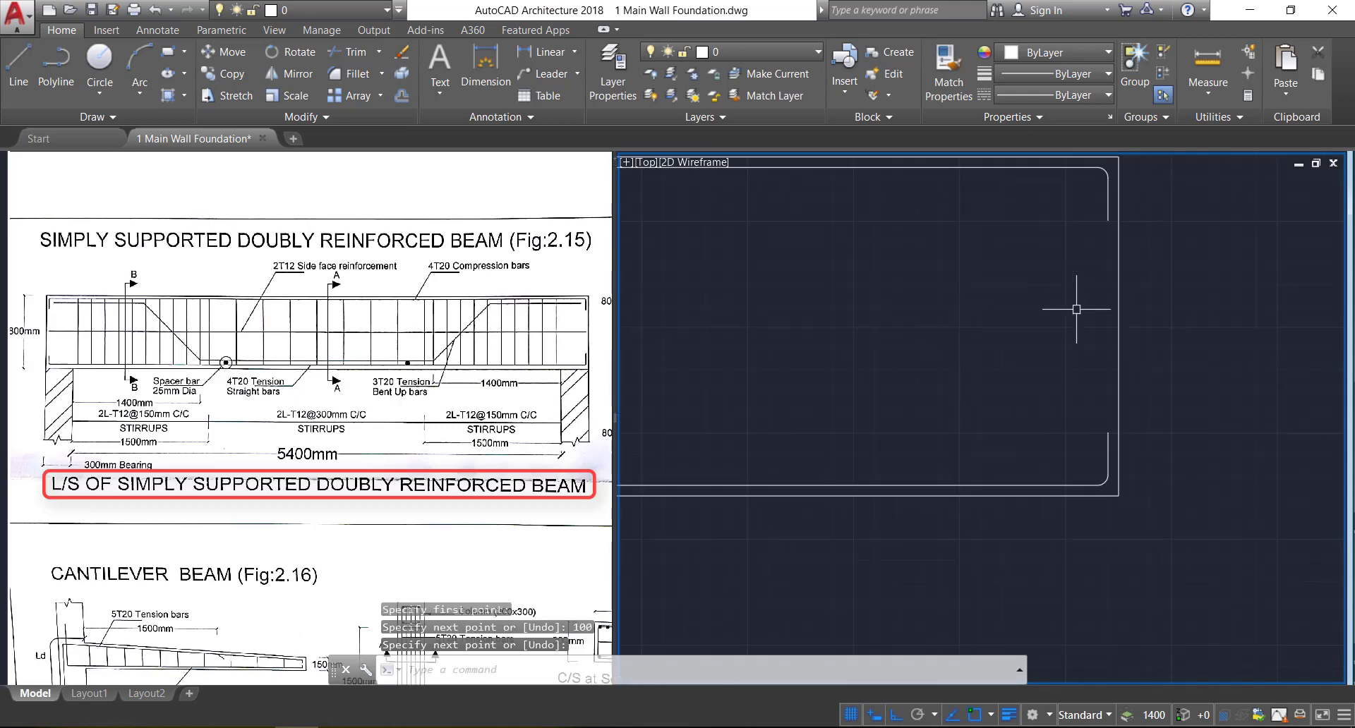
Mirror the right-end bar legs about a vertical line through the bottom-edge midpoint, keeping the originals
{"action": "left_click", "coordinate": [1113, 201]}
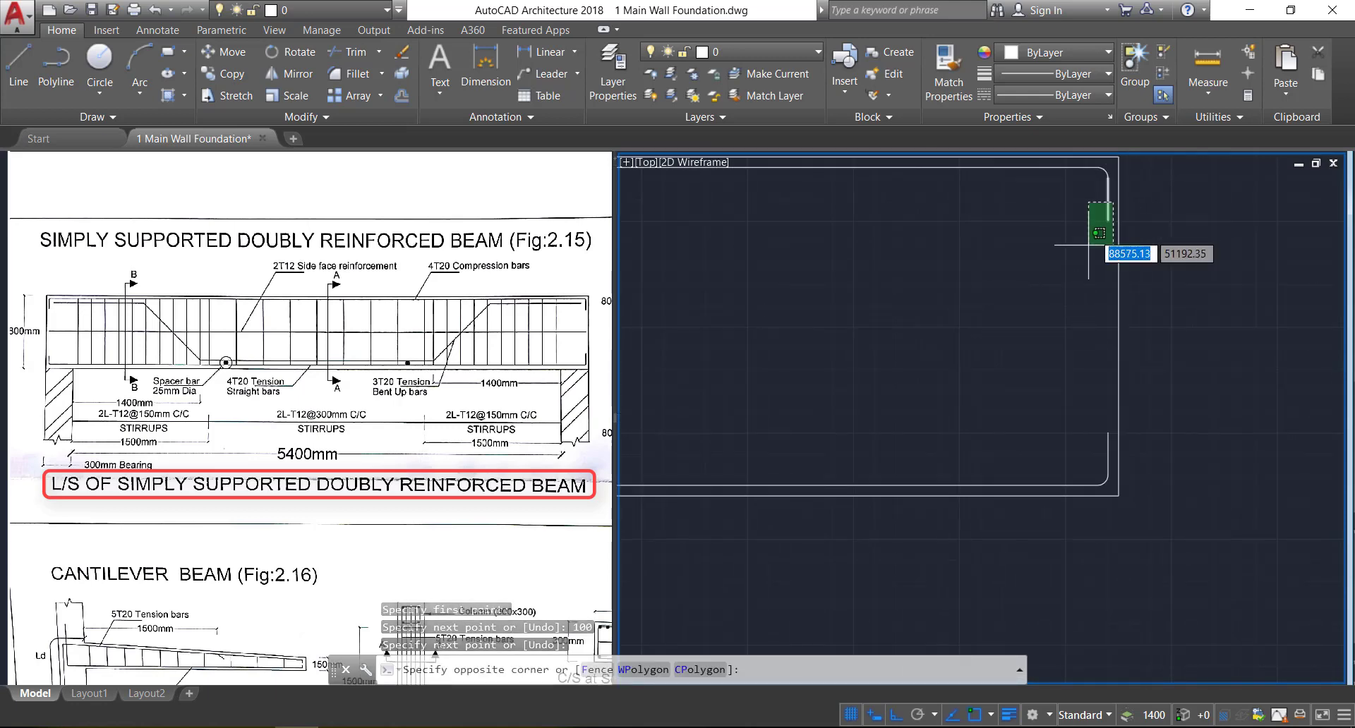
{"action": "left_click", "coordinate": [1076, 475]}
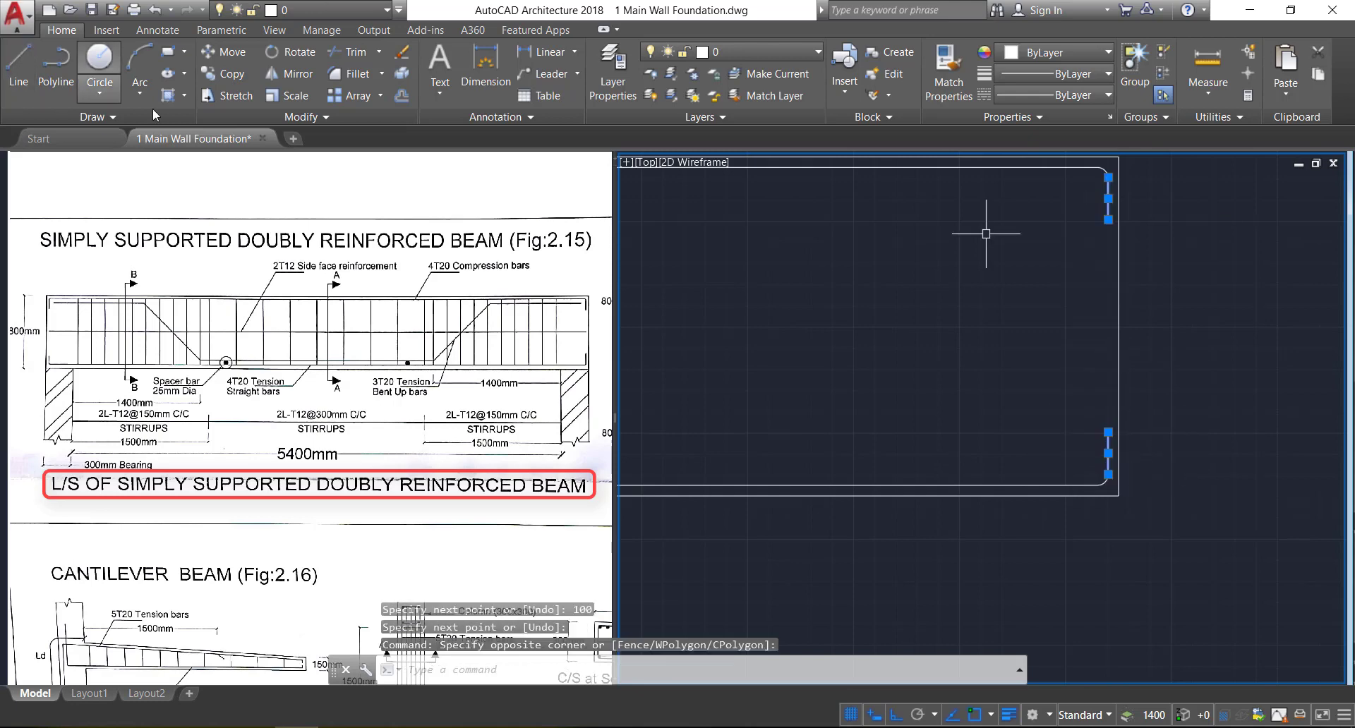
{"action": "type", "text": "mi"}
{"action": "key", "text": "Return"}
{"action": "scroll", "coordinate": [965, 363], "scroll_direction": "down", "scroll_amount": 3}
{"action": "mouse_move", "coordinate": [868, 343]}
{"action": "middle_mouse_down"}
{"action": "mouse_move", "coordinate": [901, 348]}
{"action": "mouse_move", "coordinate": [1032, 306]}
{"action": "middle_mouse_up"}
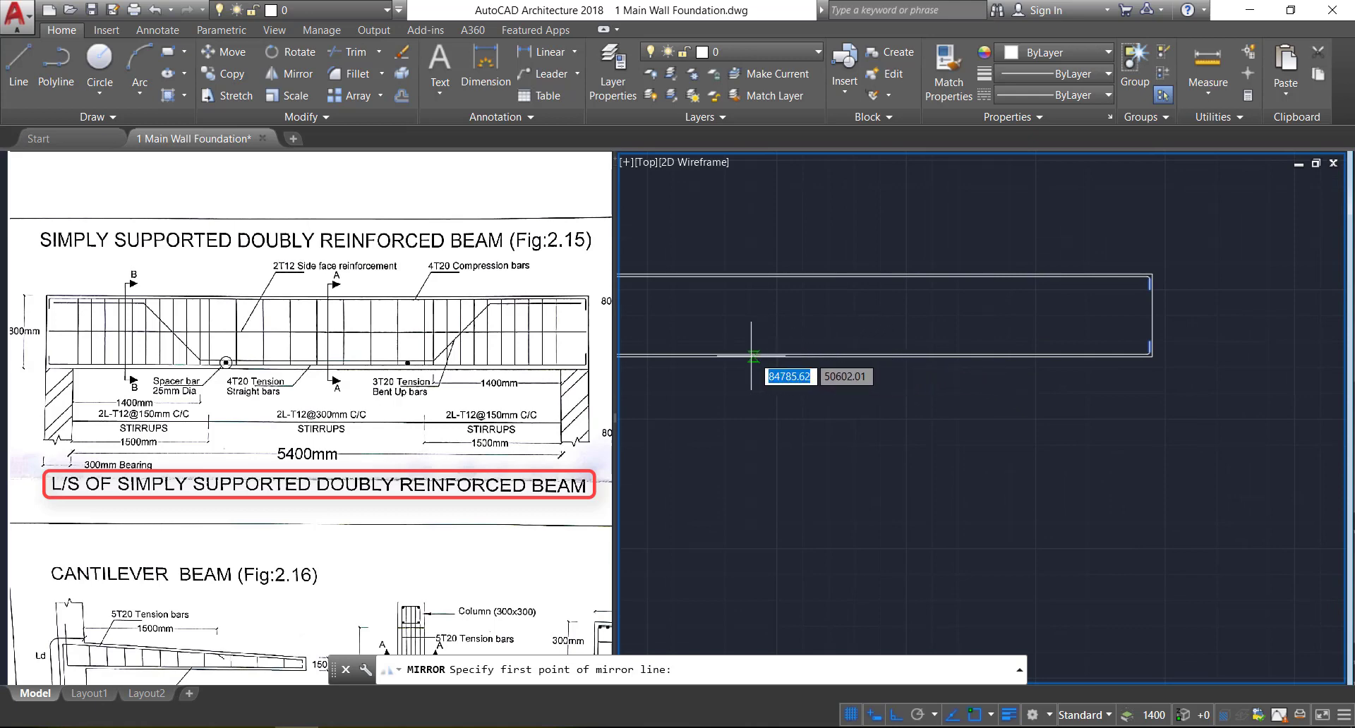
{"action": "scroll", "coordinate": [961, 365], "scroll_direction": "down", "scroll_amount": 2}
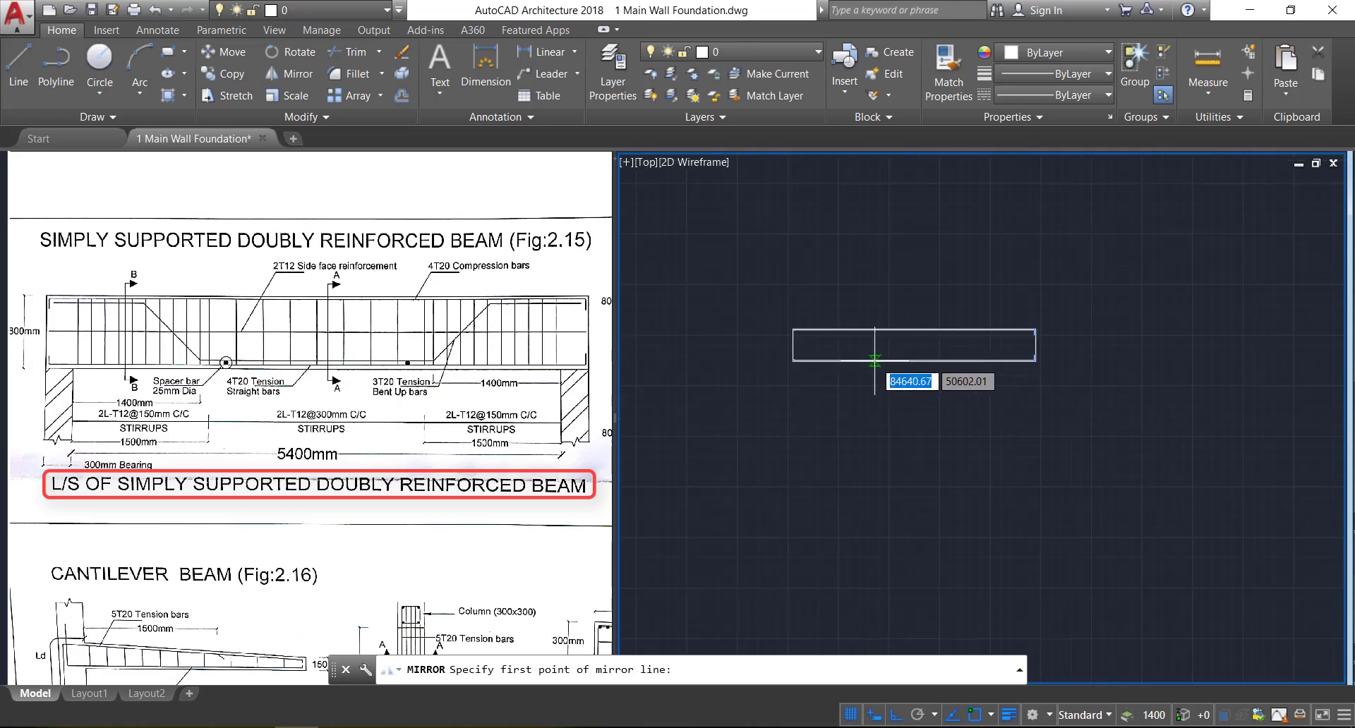
{"action": "left_click", "coordinate": [914, 362]}
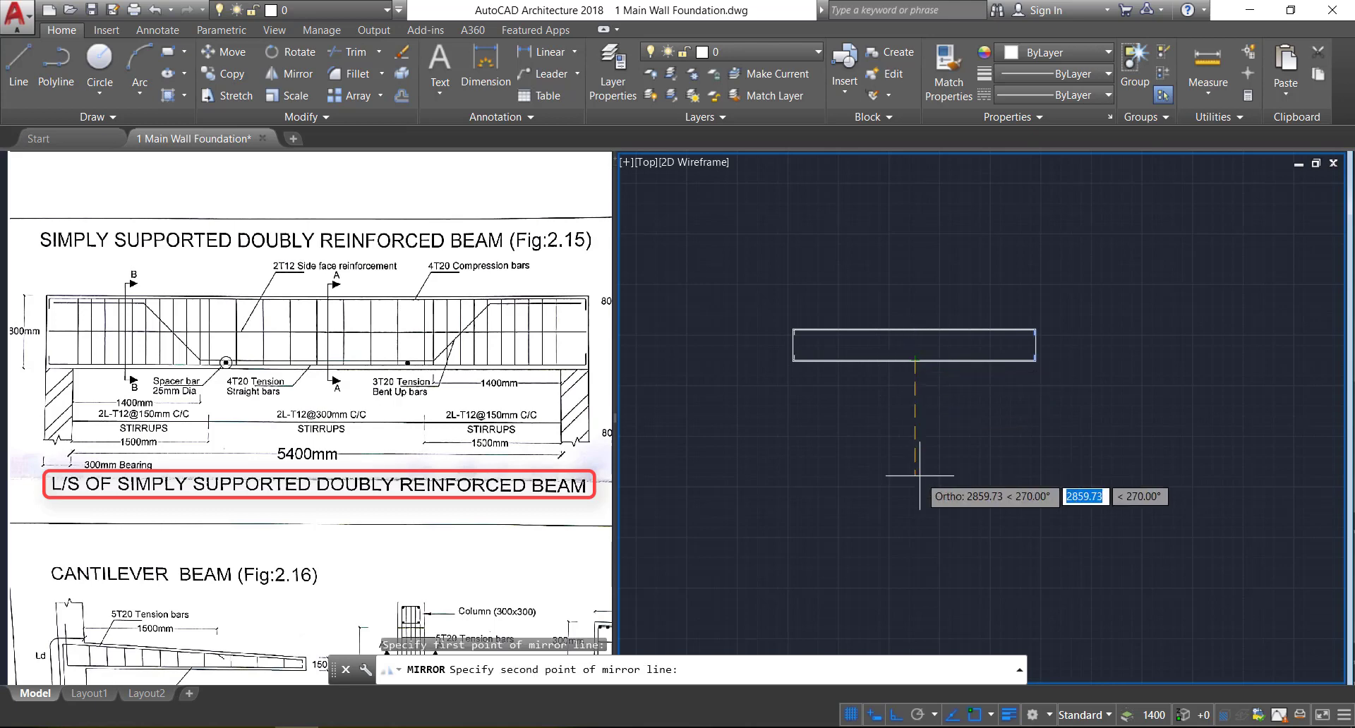
{"action": "left_click", "coordinate": [919, 476]}
{"action": "key", "text": "Return"}
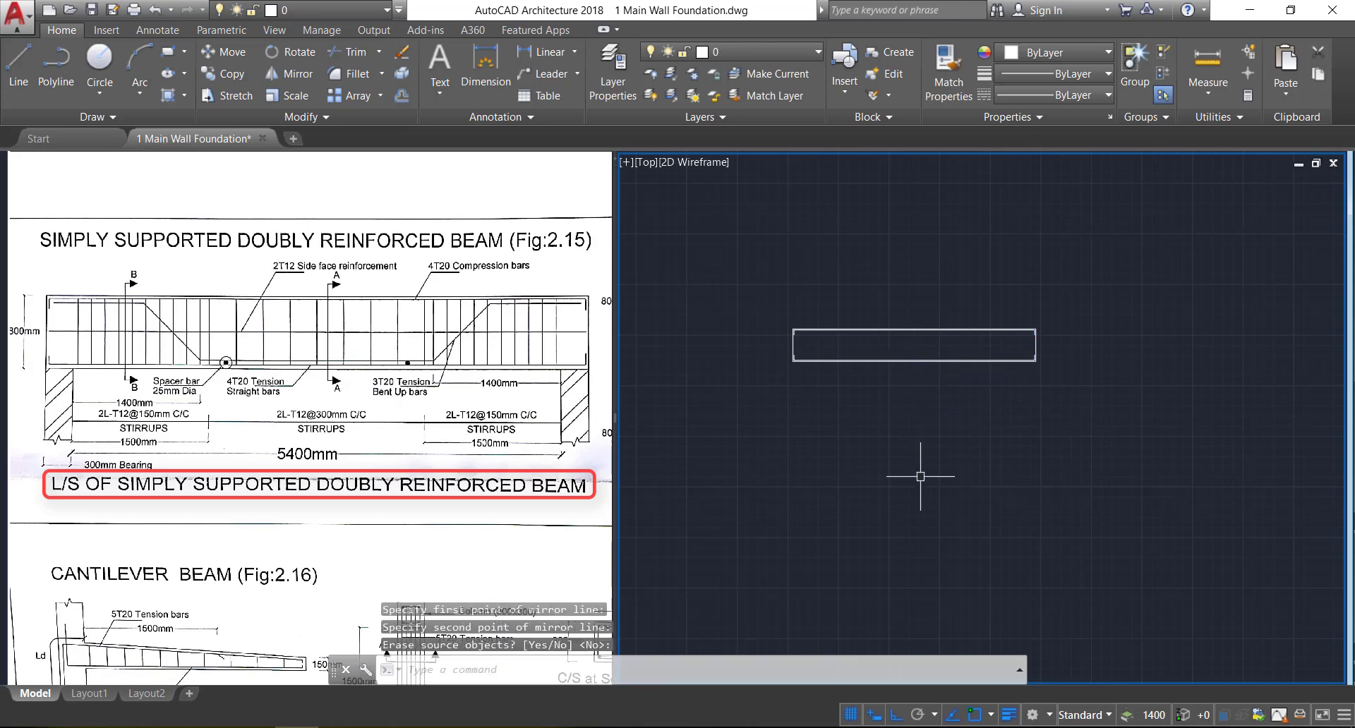
{"action": "scroll", "coordinate": [790, 333], "scroll_direction": "up", "scroll_amount": 5}
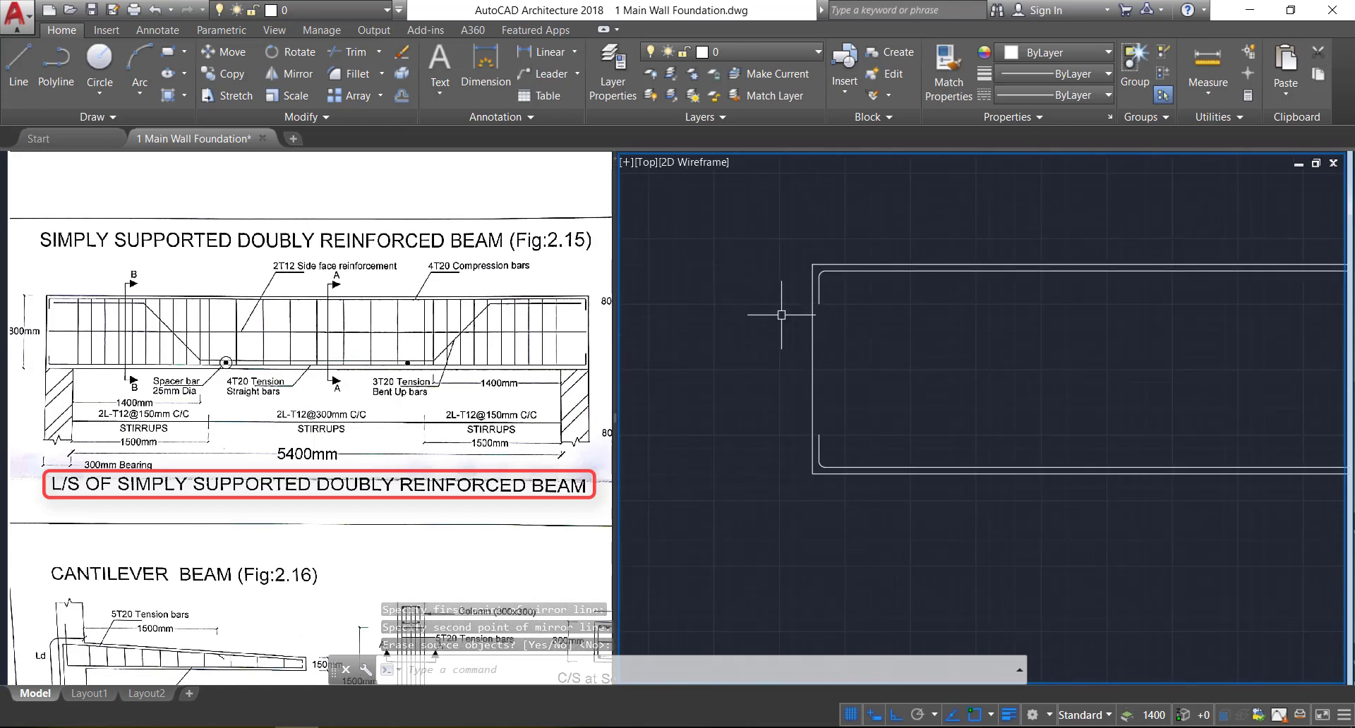
{"action": "scroll", "coordinate": [726, 294], "scroll_direction": "down", "scroll_amount": 4}
Offset the beam's top and bottom edges 25 inward to give the bars double lines
{"action": "middle_click_drag", "start_coordinate": [1057, 351], "coordinate": [919, 353]}
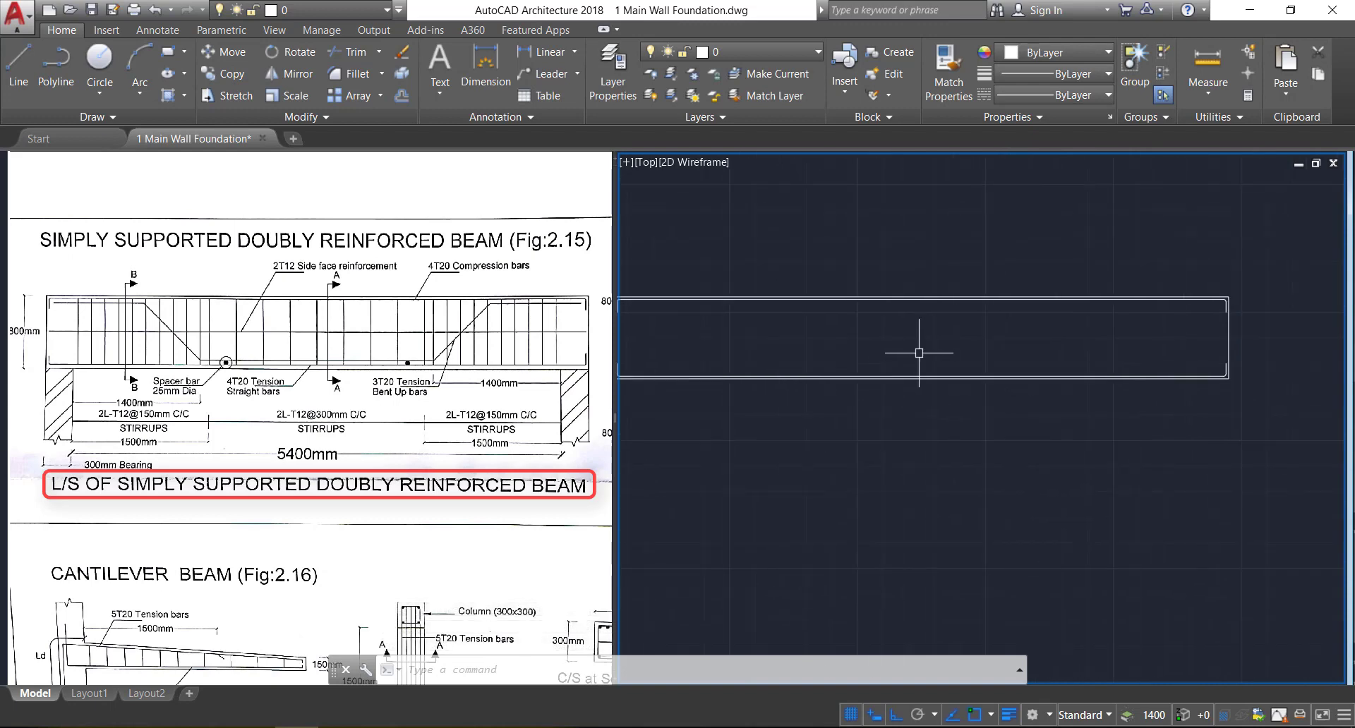
{"action": "type", "text": "o"}
{"action": "key", "text": "Return"}
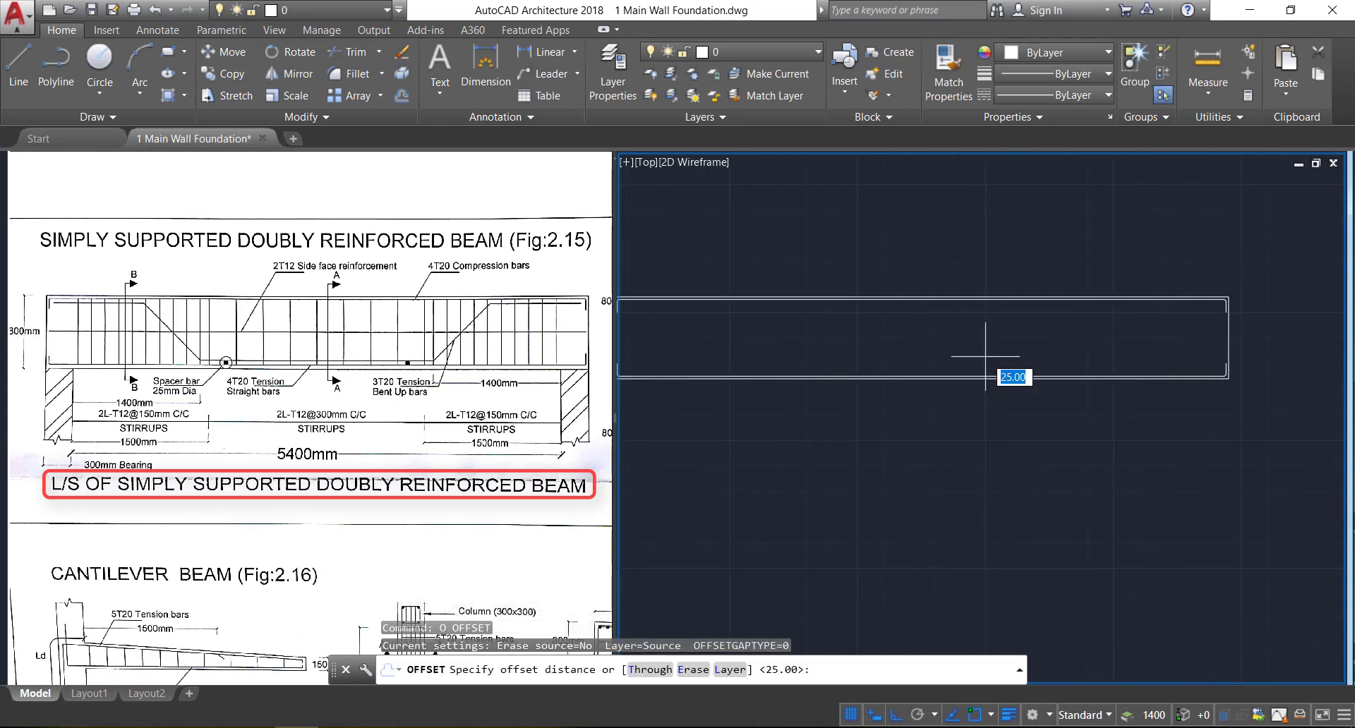
{"action": "key", "text": "Return"}
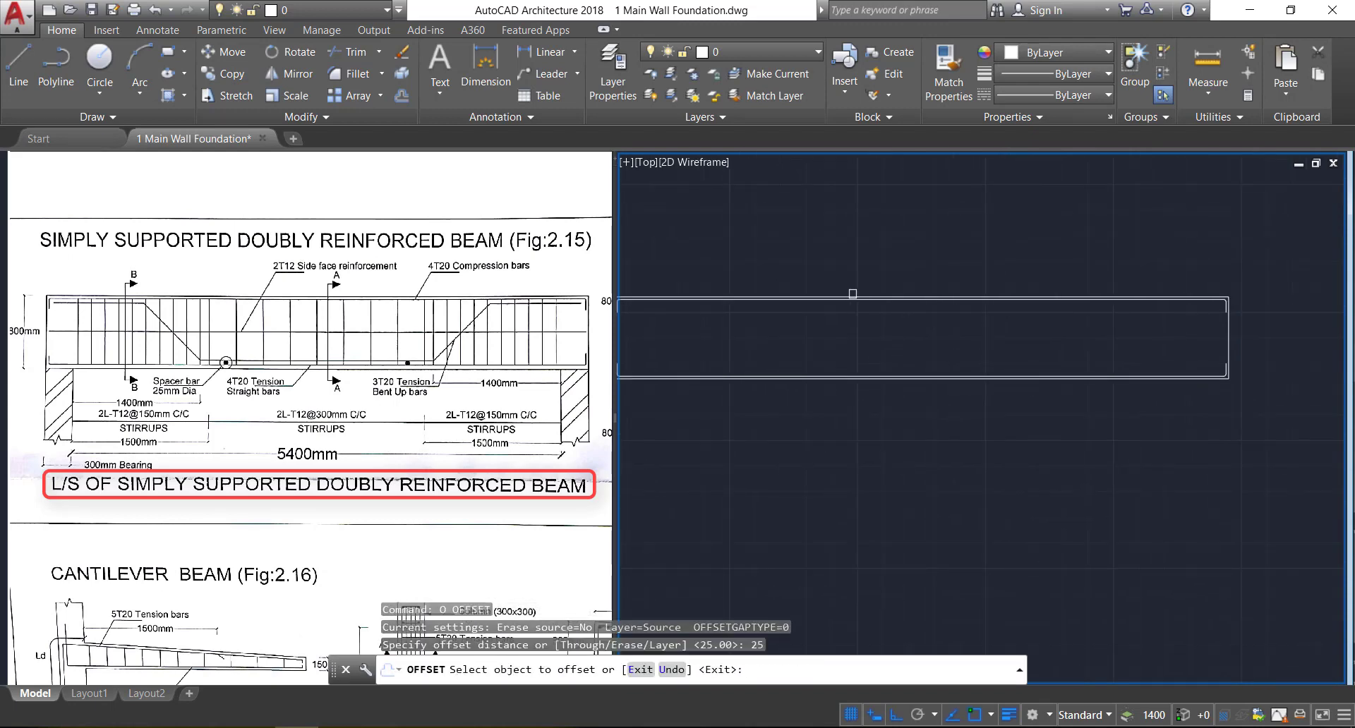
{"action": "scroll", "coordinate": [852, 293], "scroll_direction": "up", "scroll_amount": 4}
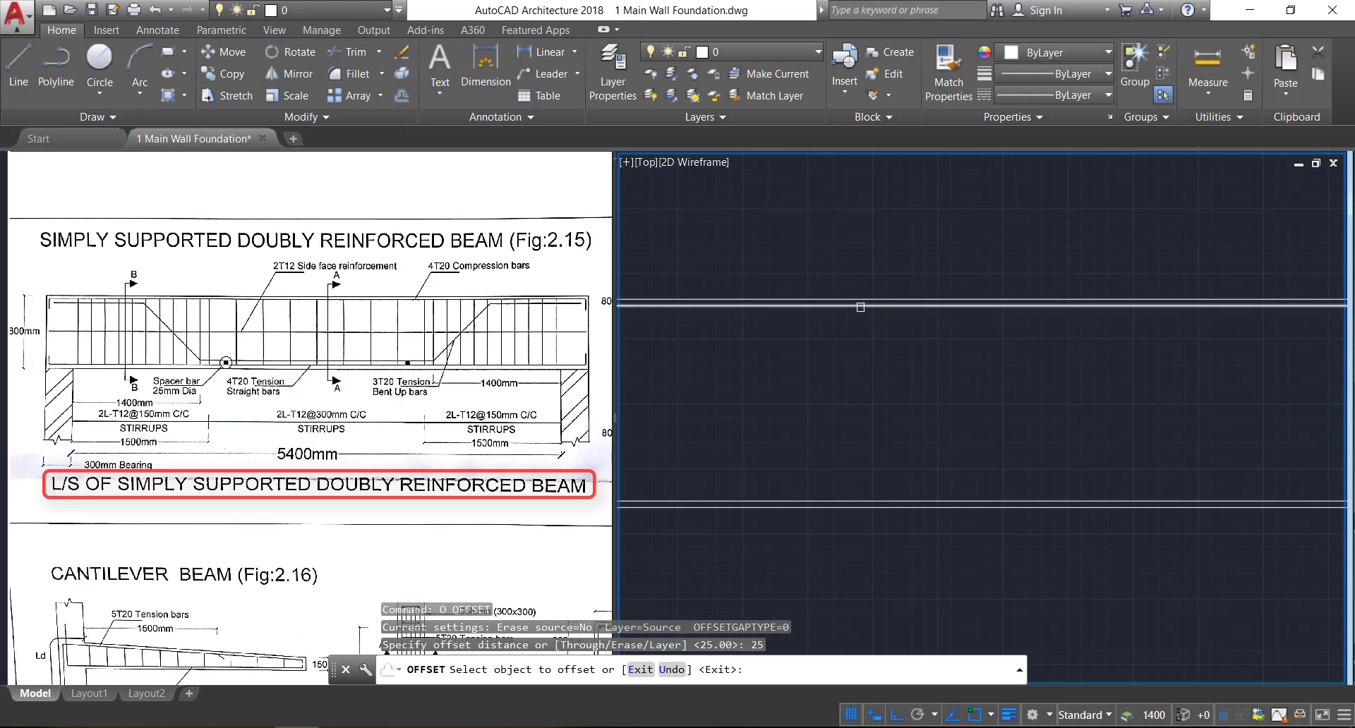
{"action": "left_click", "coordinate": [860, 306]}
{"action": "left_click", "coordinate": [865, 351]}
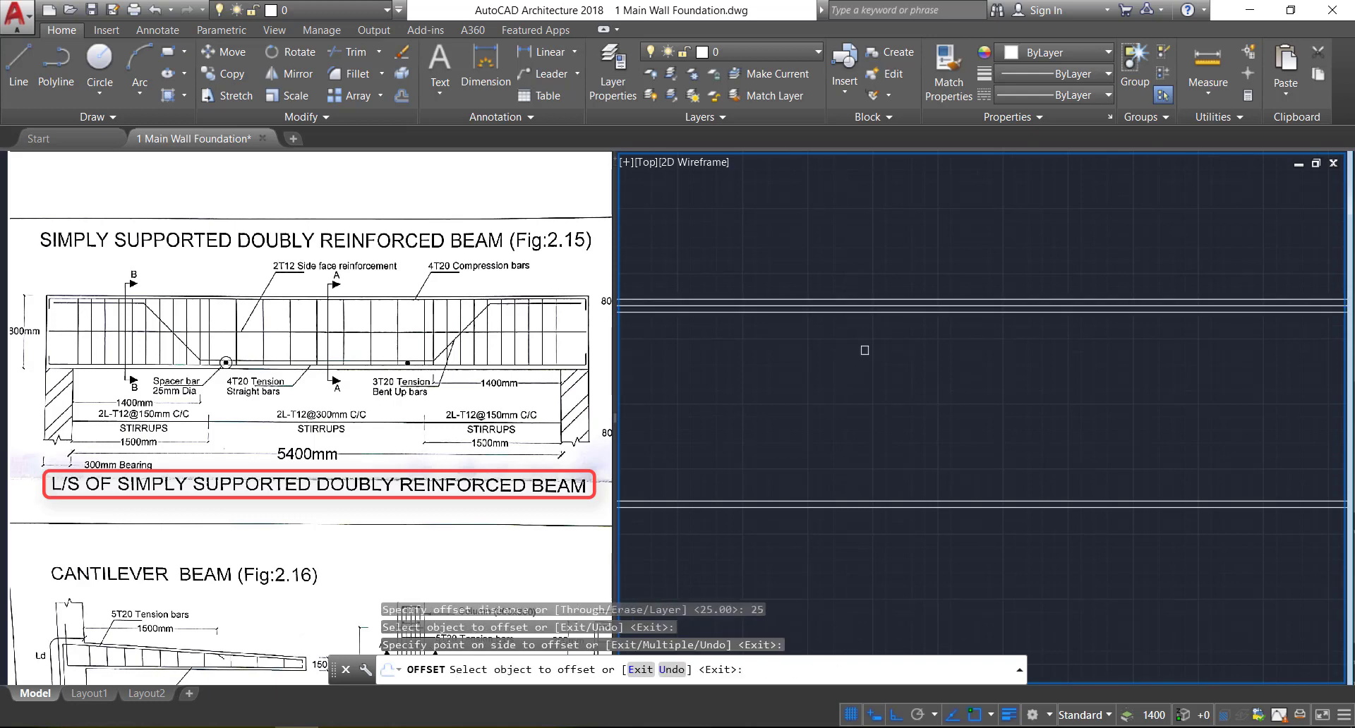
{"action": "left_click", "coordinate": [928, 501]}
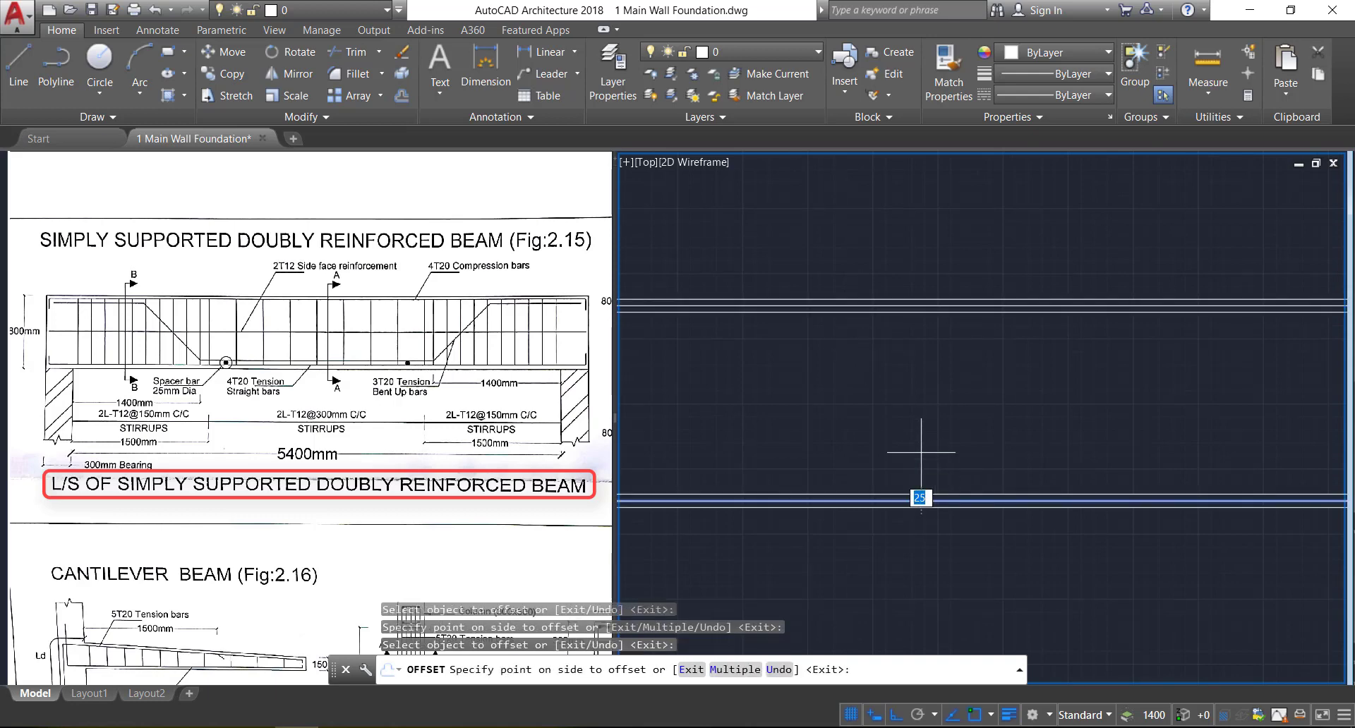
{"action": "left_click", "coordinate": [921, 446]}
{"action": "scroll", "coordinate": [950, 389], "scroll_direction": "down", "scroll_amount": 4}
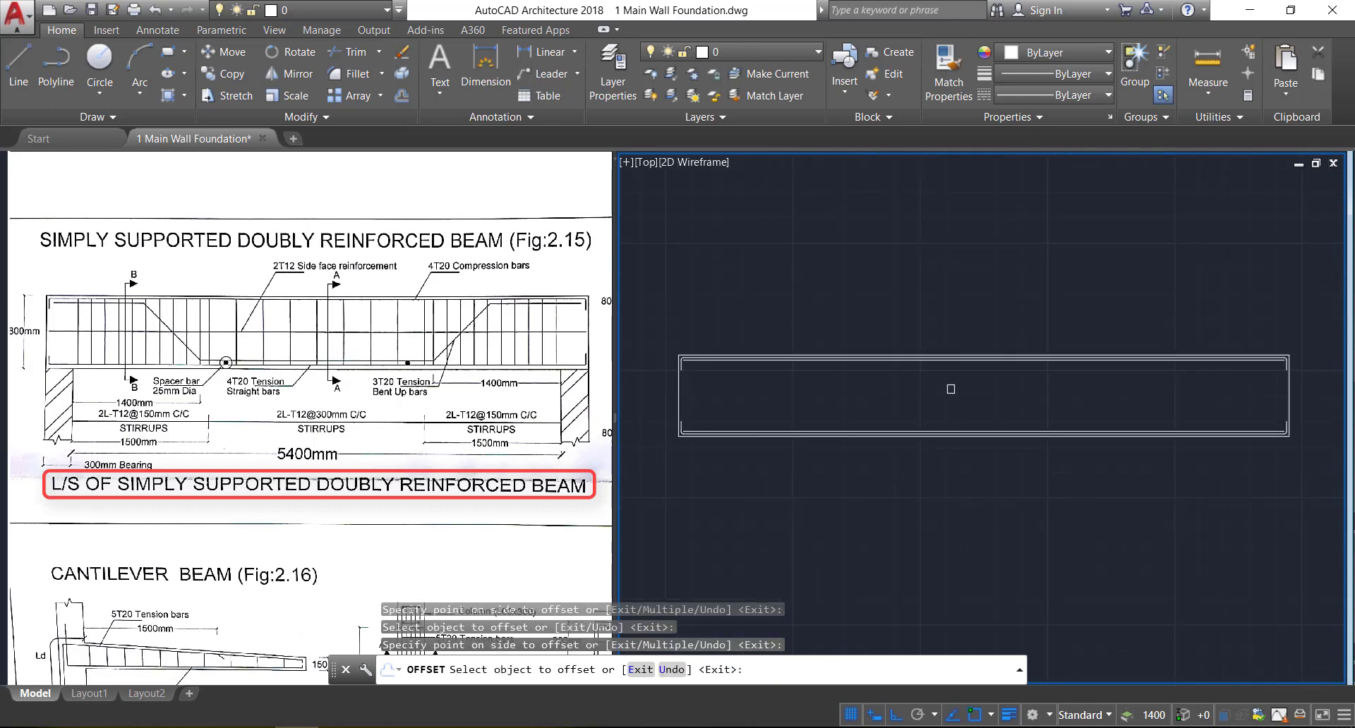
{"action": "key", "text": "Return"}
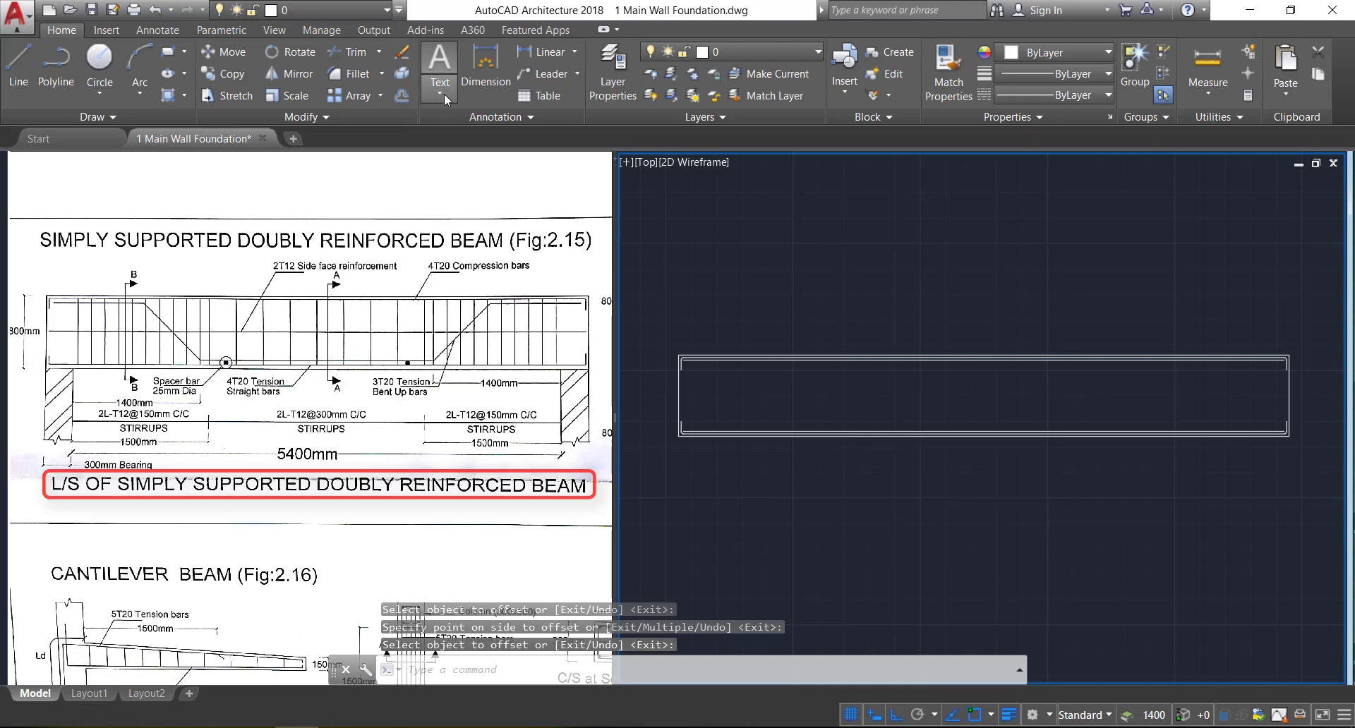
Draw a 300 by 600 support rectangle beneath the beam's left end
{"action": "left_click", "coordinate": [168, 52]}
{"action": "scroll", "coordinate": [678, 460], "scroll_direction": "up", "scroll_amount": 5}
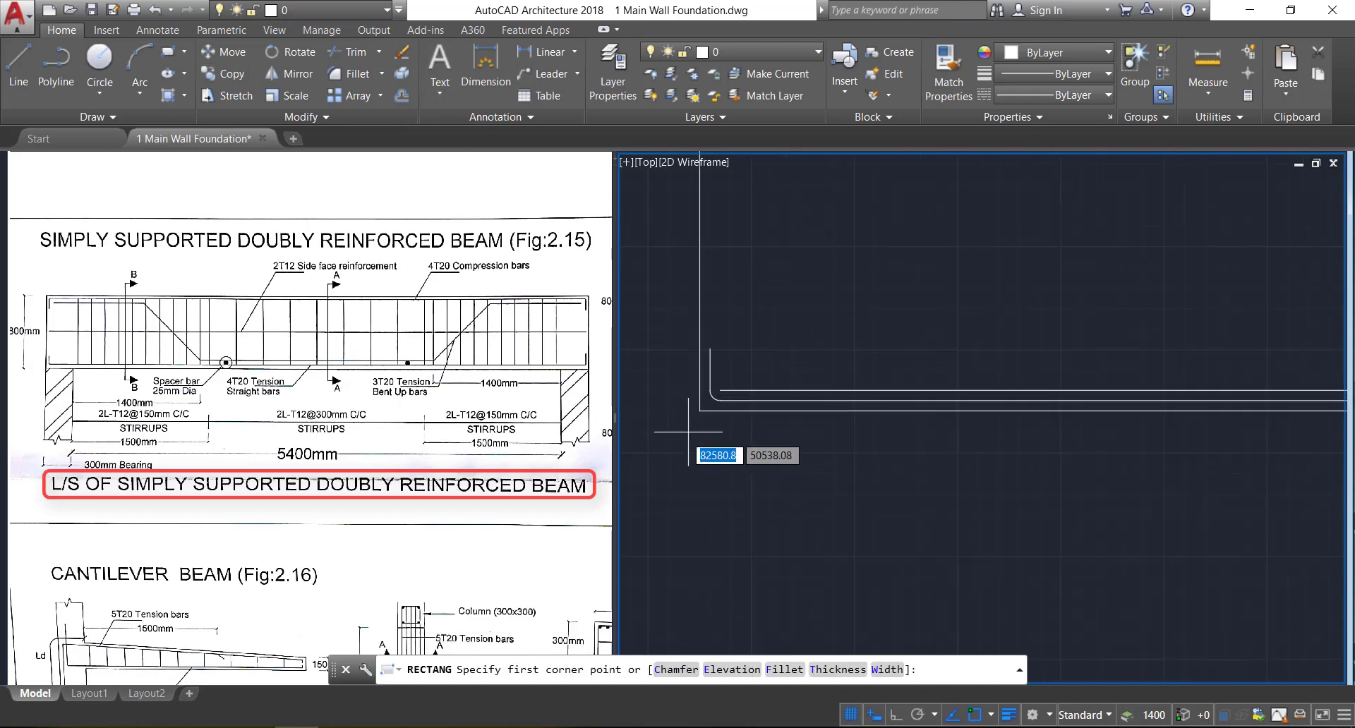
{"action": "left_click", "coordinate": [699, 410]}
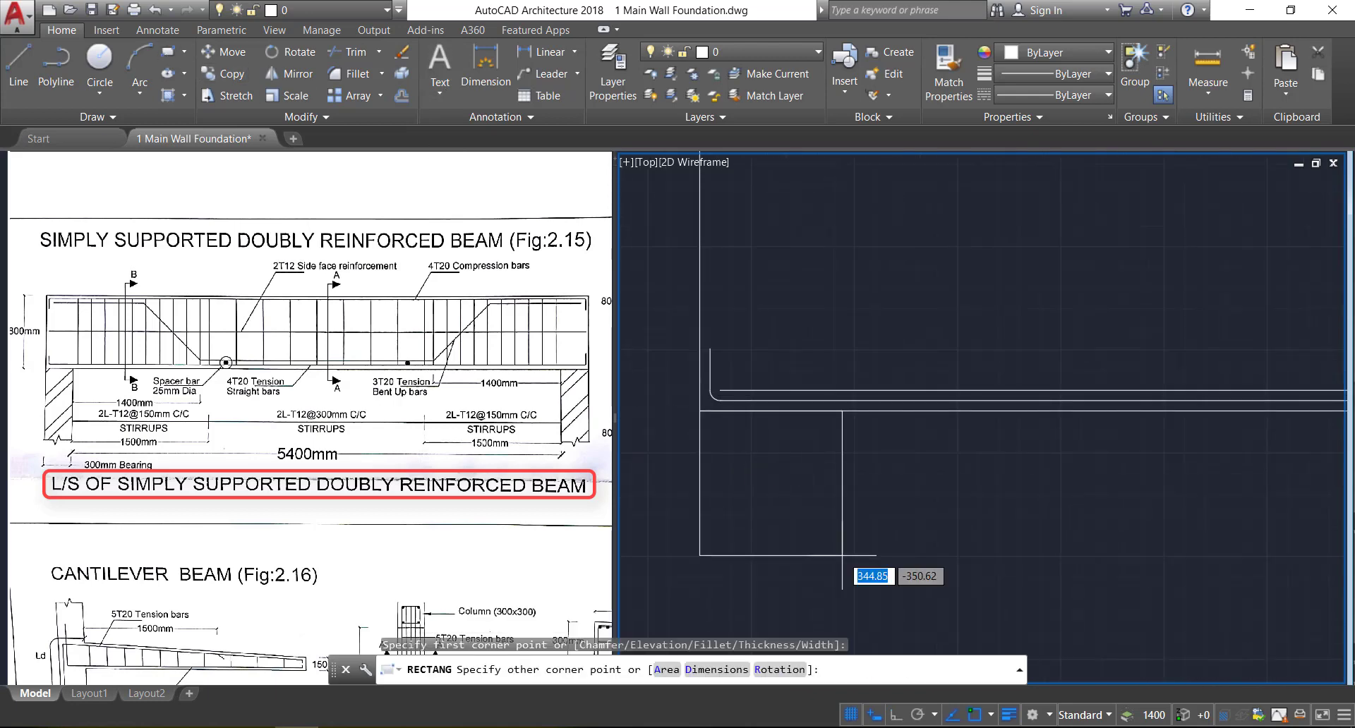
{"action": "type", "text": "d"}
{"action": "key", "text": "Return"}
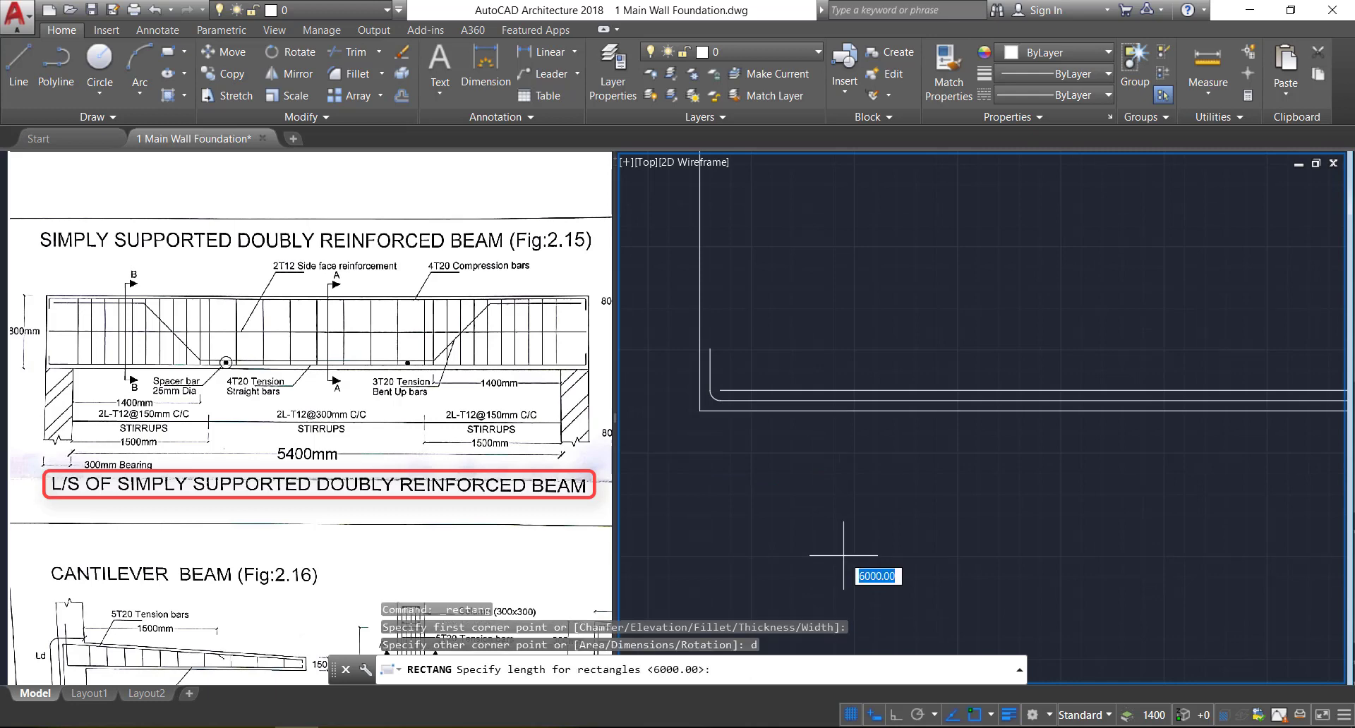
{"action": "type", "text": "300"}
{"action": "key", "text": "Return"}
{"action": "type", "text": "600"}
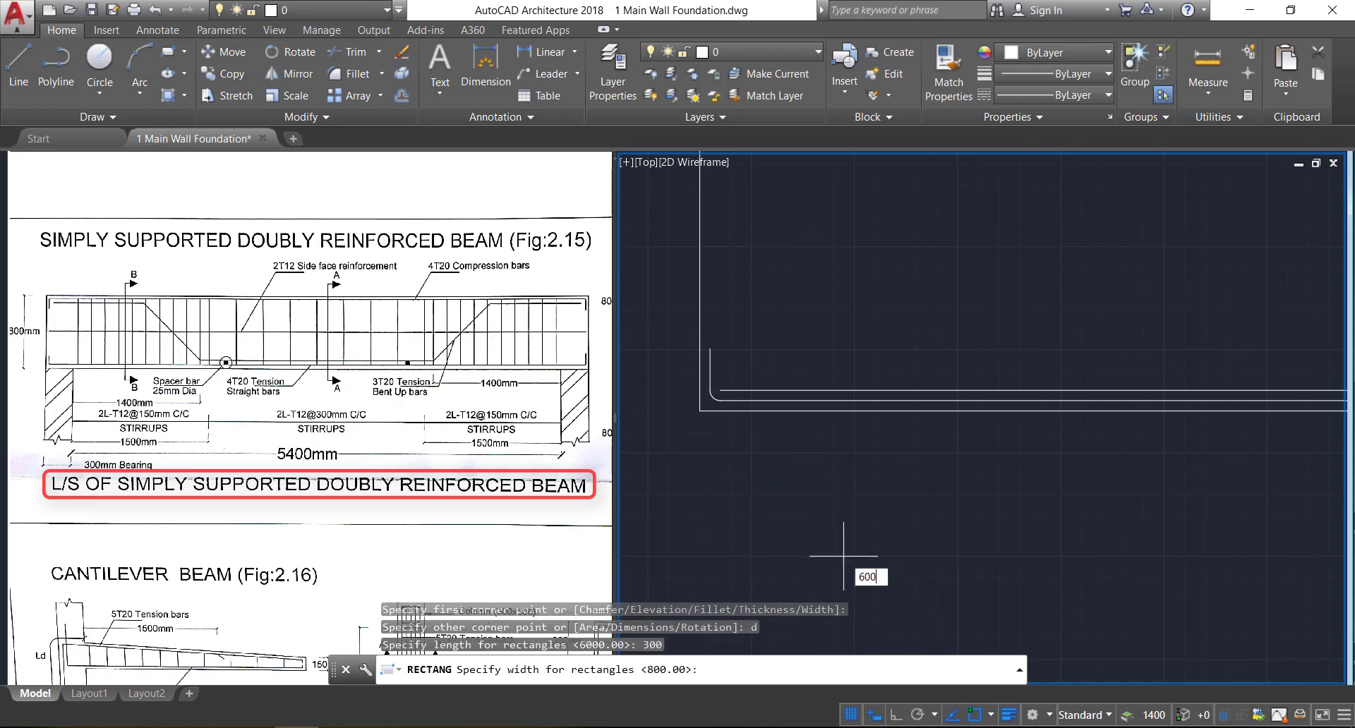
{"action": "key", "text": "Return"}
{"action": "left_click", "coordinate": [844, 556]}
{"action": "scroll", "coordinate": [946, 409], "scroll_direction": "down", "scroll_amount": 3}
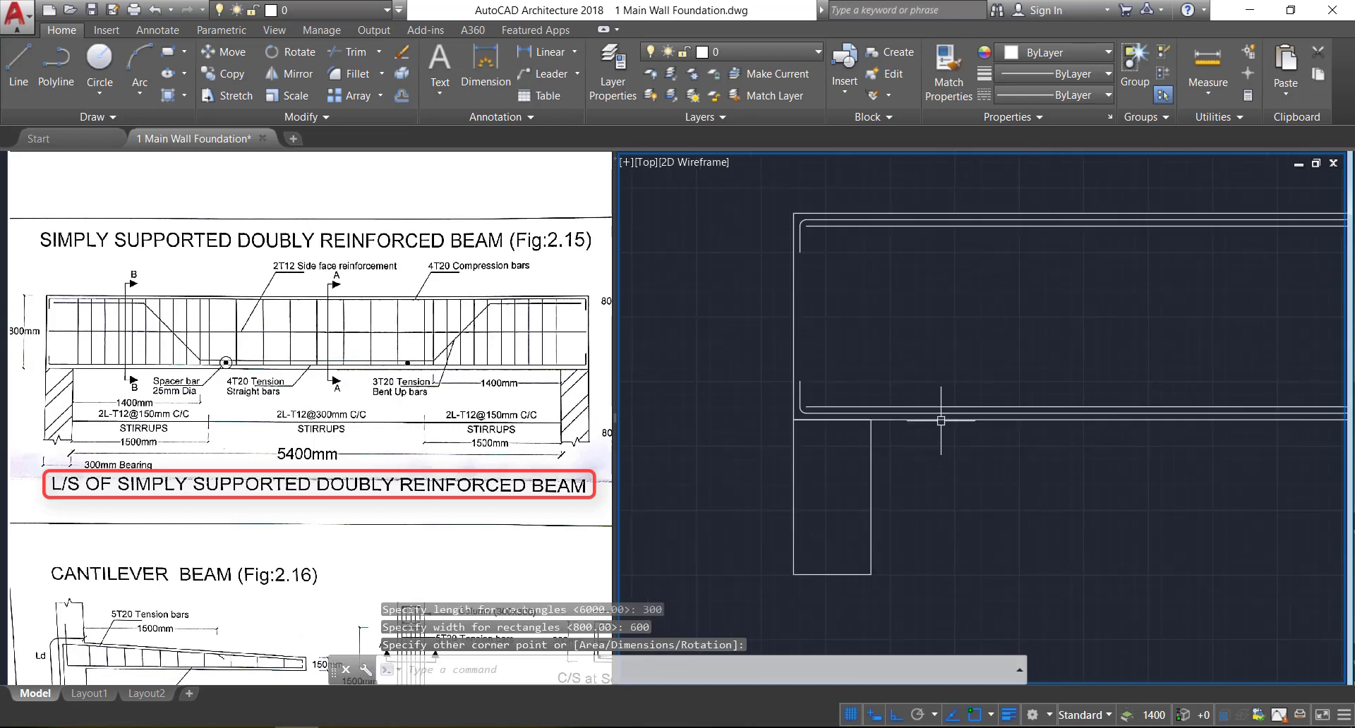
Explode the support rectangle and delete its bottom line
{"action": "left_click", "coordinate": [948, 547]}
{"action": "left_click", "coordinate": [803, 454]}
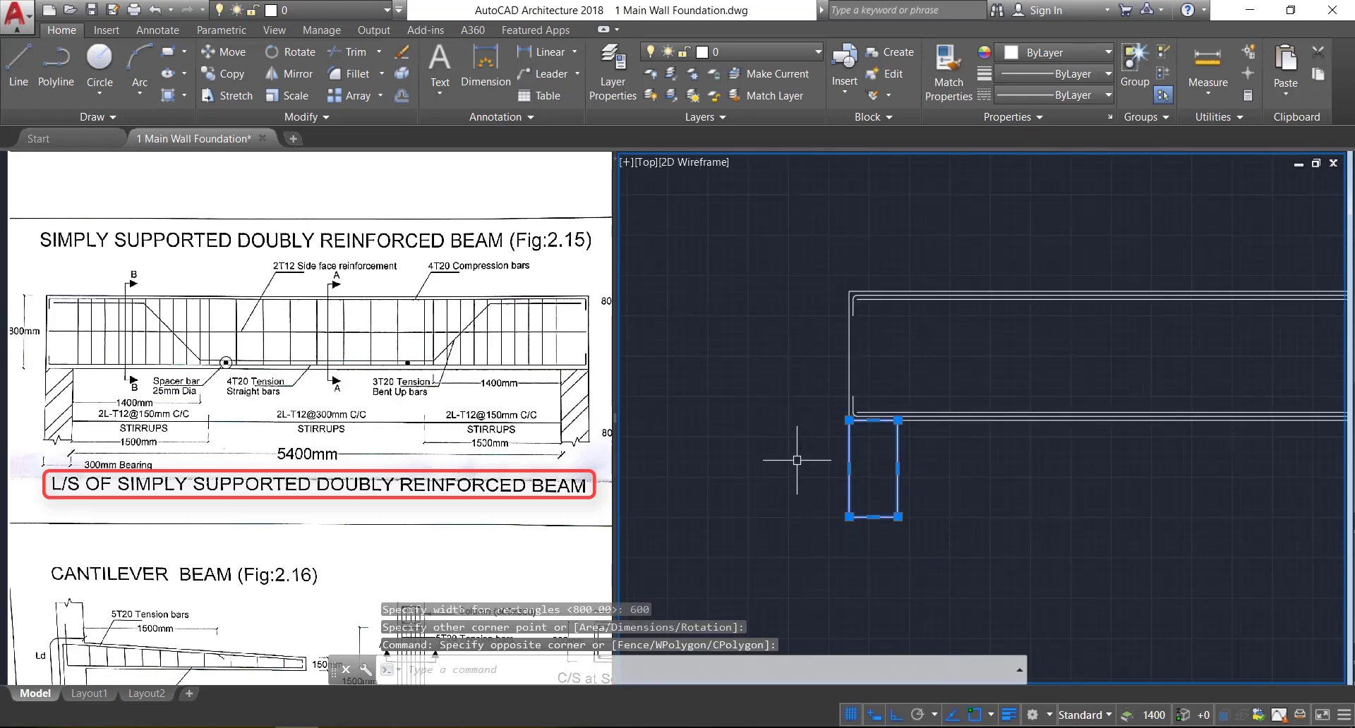
{"action": "type", "text": "x"}
{"action": "key", "text": "Return"}
{"action": "left_click", "coordinate": [880, 532]}
{"action": "left_click", "coordinate": [867, 494]}
{"action": "key", "text": "Delete"}
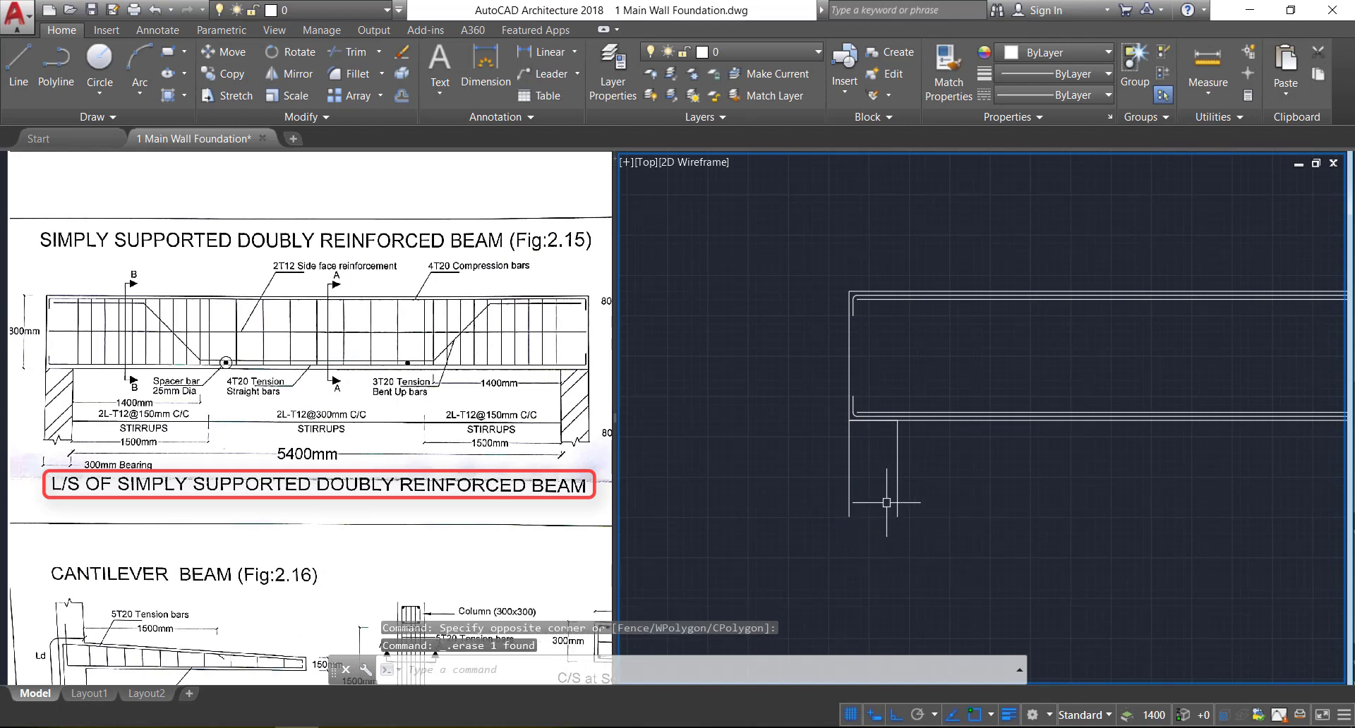
Close the support's open bottom with a break-line symbol placed at its midpoint
{"action": "type", "text": "bre"}
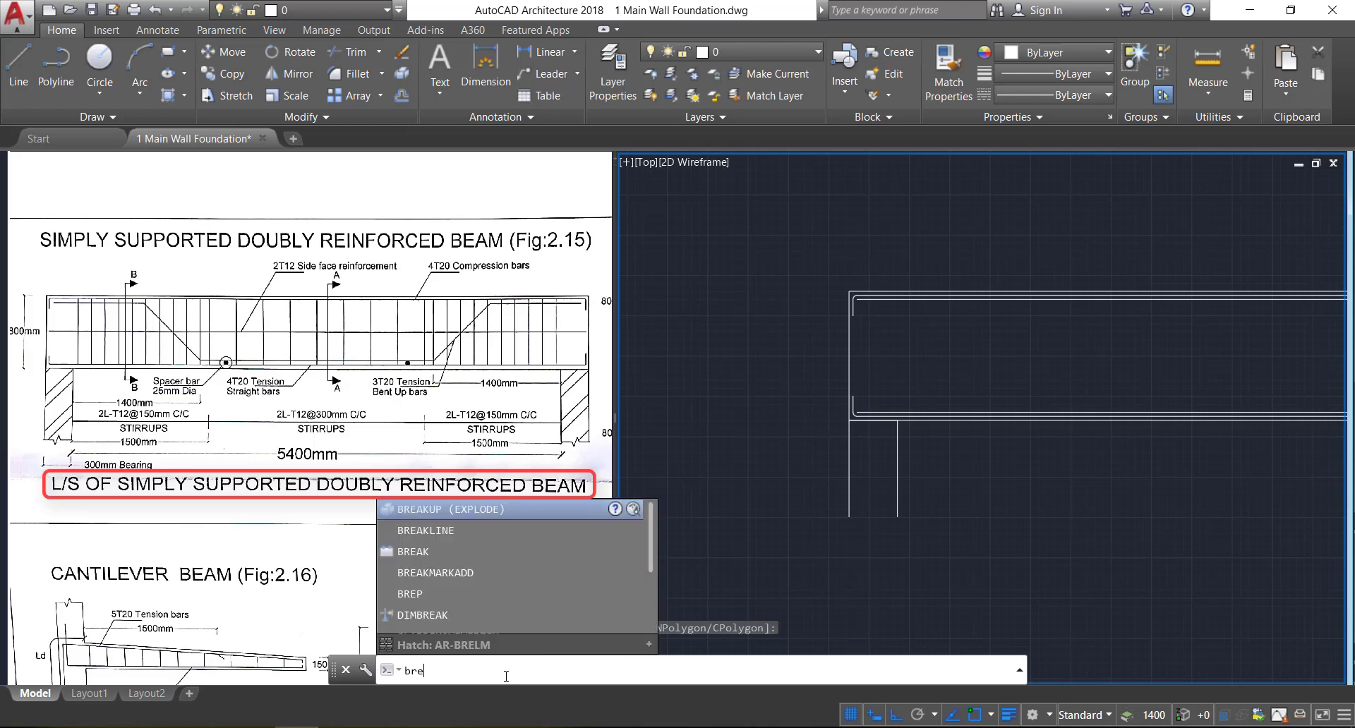
{"action": "left_click", "coordinate": [465, 509]}
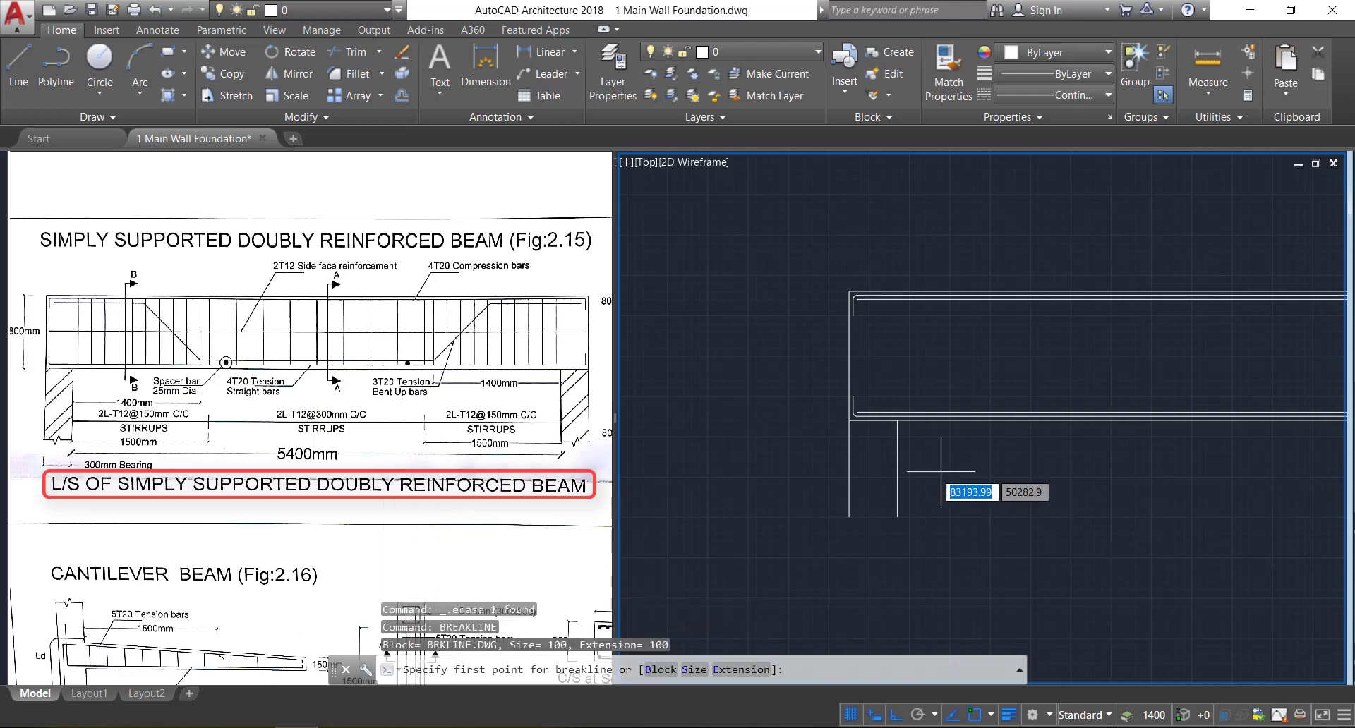
{"action": "scroll", "coordinate": [903, 501], "scroll_direction": "up", "scroll_amount": 2}
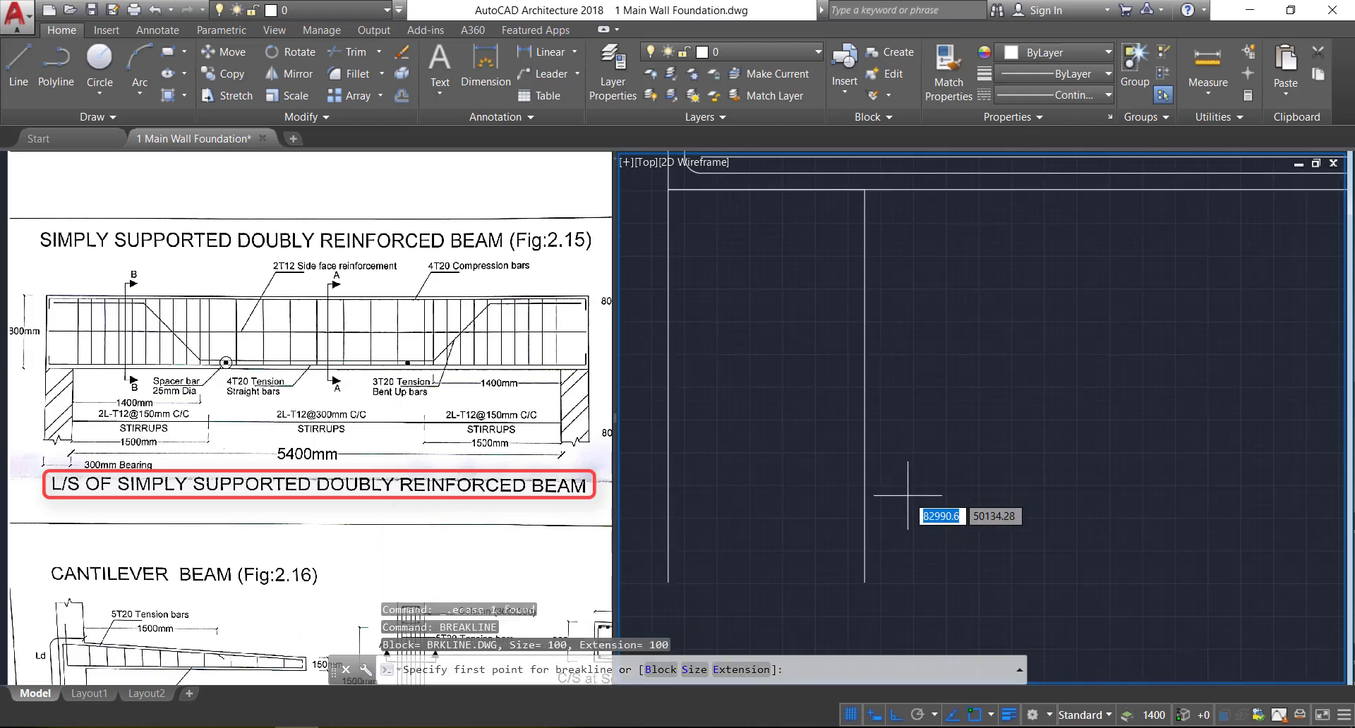
{"action": "left_click", "coordinate": [808, 528]}
{"action": "left_click", "coordinate": [888, 531]}
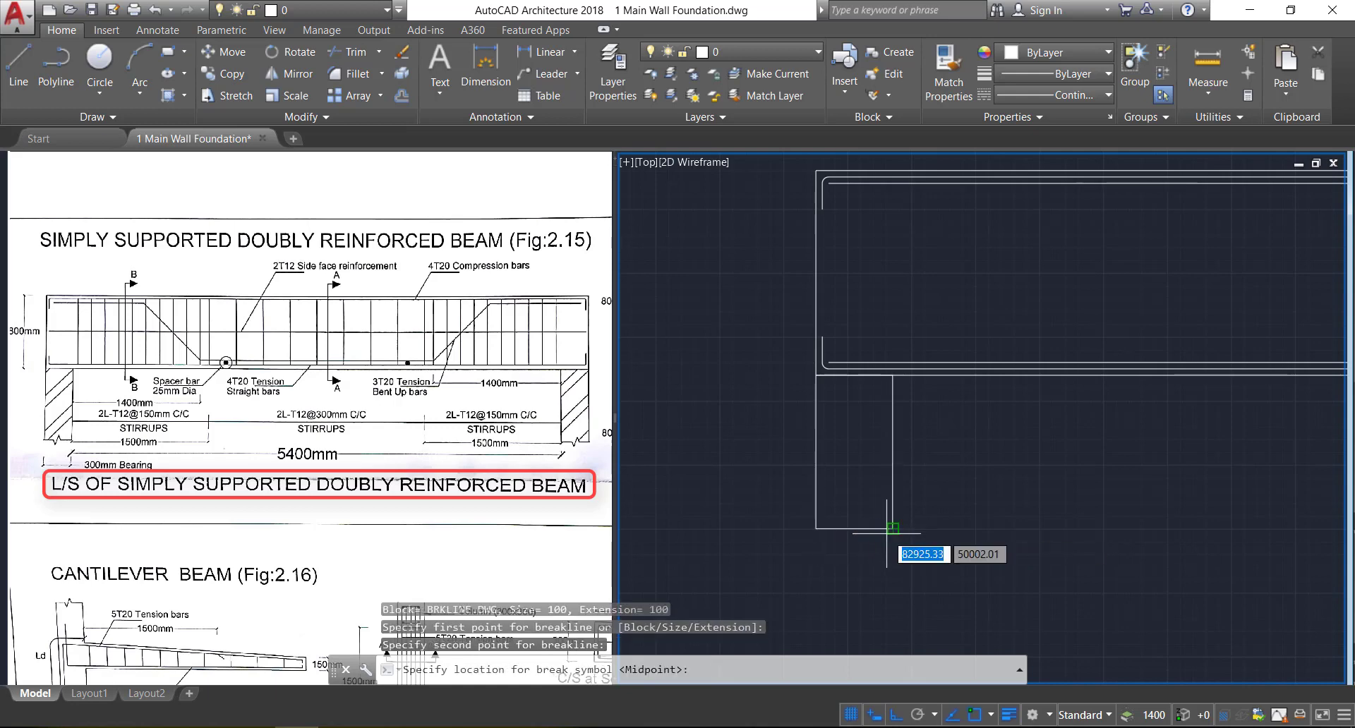
{"action": "key", "text": "Return"}
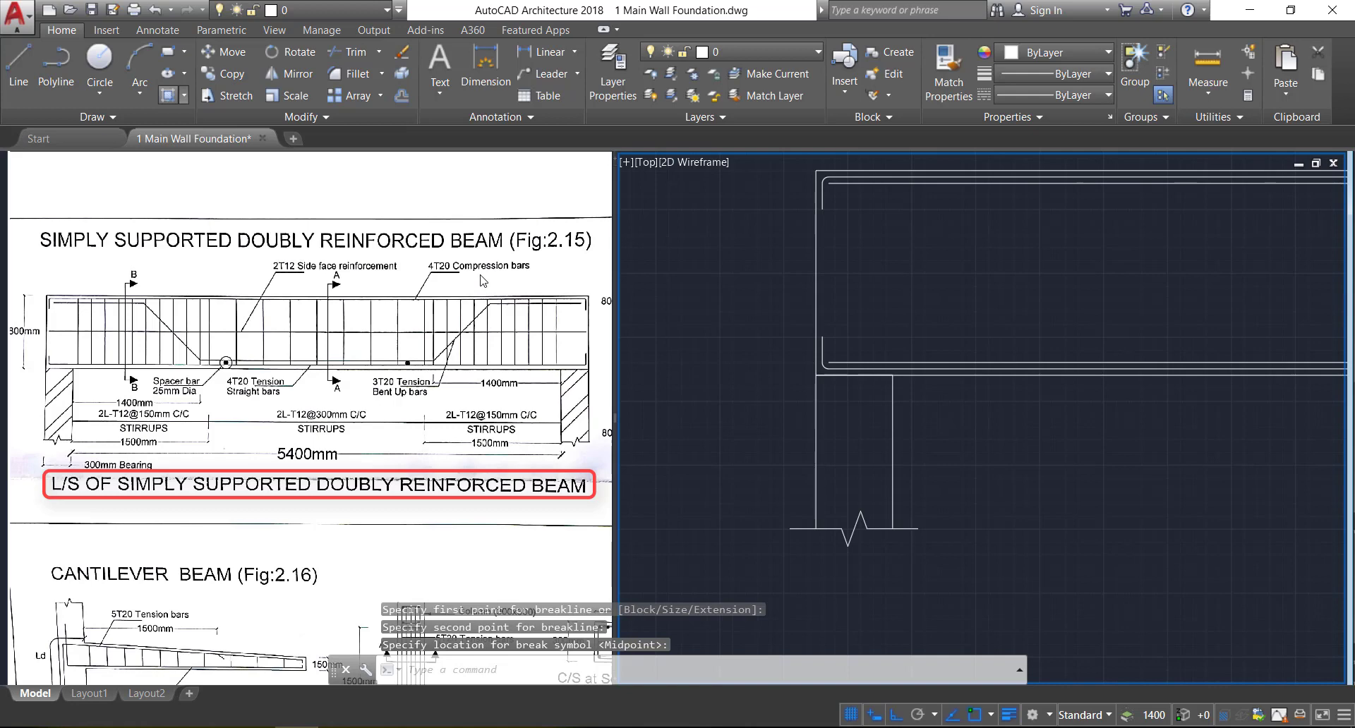
{"action": "type", "text": "h"}
{"action": "key", "text": "Return"}
Fill the left support with ANSI32 diagonal hatching
{"action": "left_click", "coordinate": [357, 70]}
{"action": "left_click", "coordinate": [843, 452]}
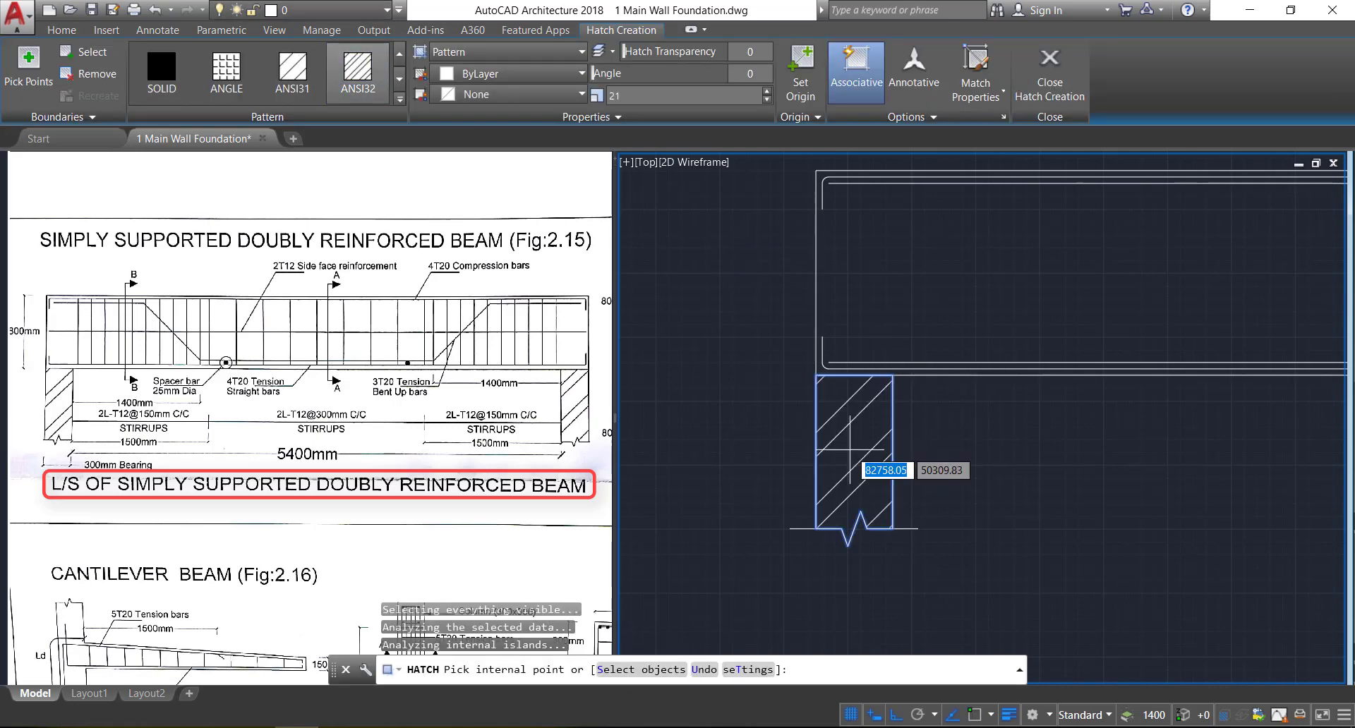
{"action": "left_click", "coordinate": [1029, 106]}
Mirror the hatched support and break line to the beam's right end, keeping the original
{"action": "left_click", "coordinate": [1017, 579]}
{"action": "left_click", "coordinate": [713, 371]}
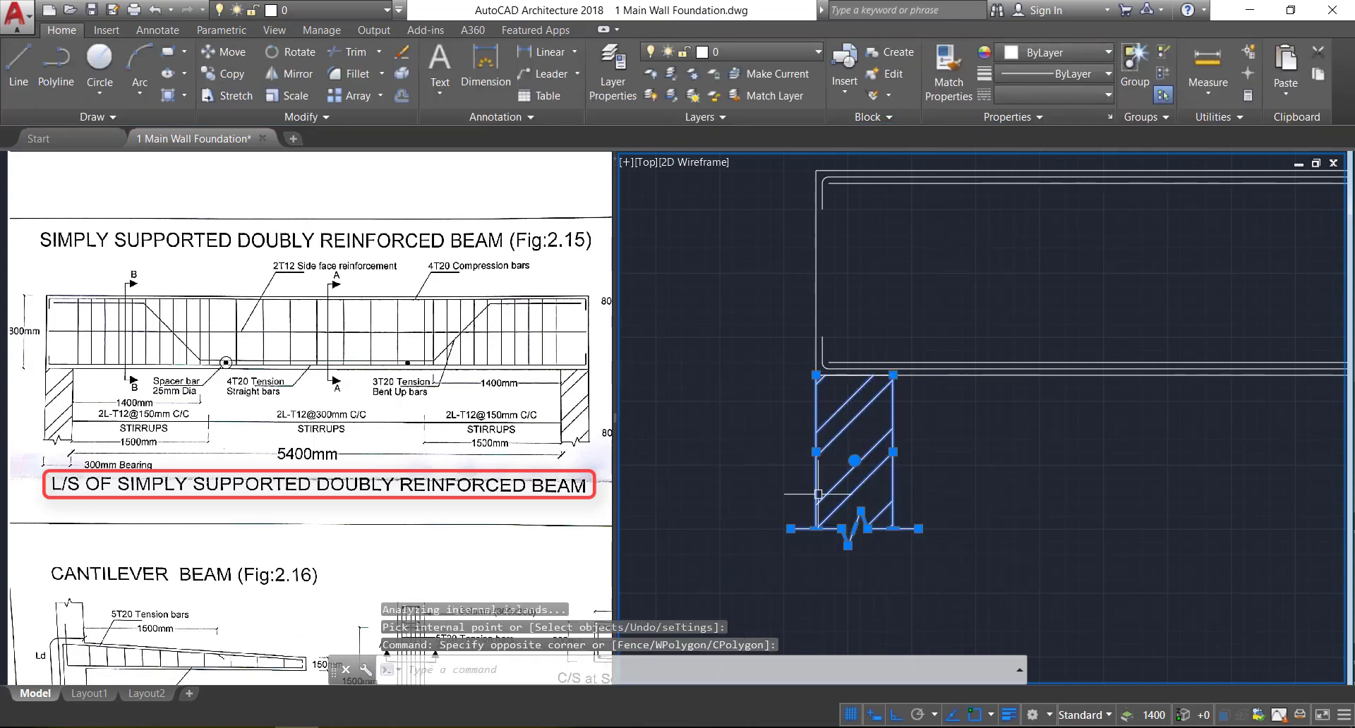
{"action": "left_click", "coordinate": [296, 73]}
{"action": "scroll", "coordinate": [812, 261], "scroll_direction": "down", "scroll_amount": 4}
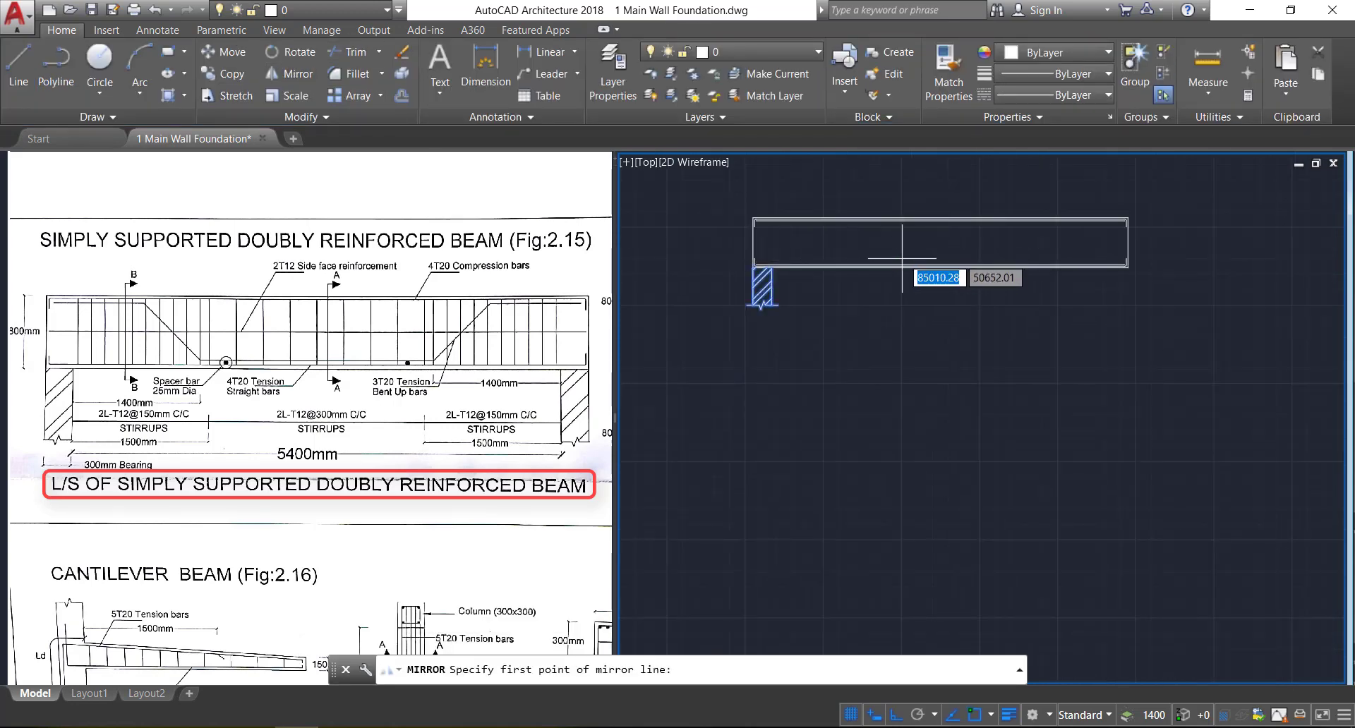
{"action": "left_click", "coordinate": [941, 267]}
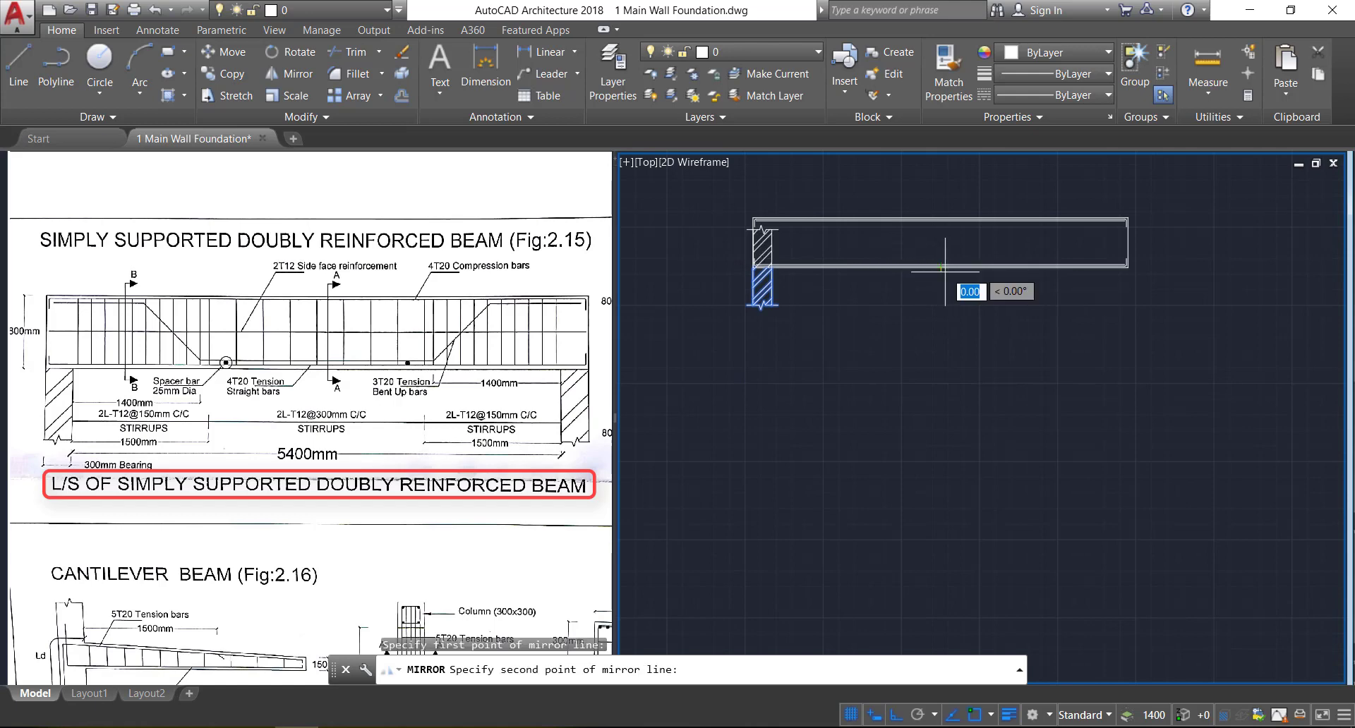
{"action": "left_click", "coordinate": [947, 341]}
{"action": "key", "text": "Return"}
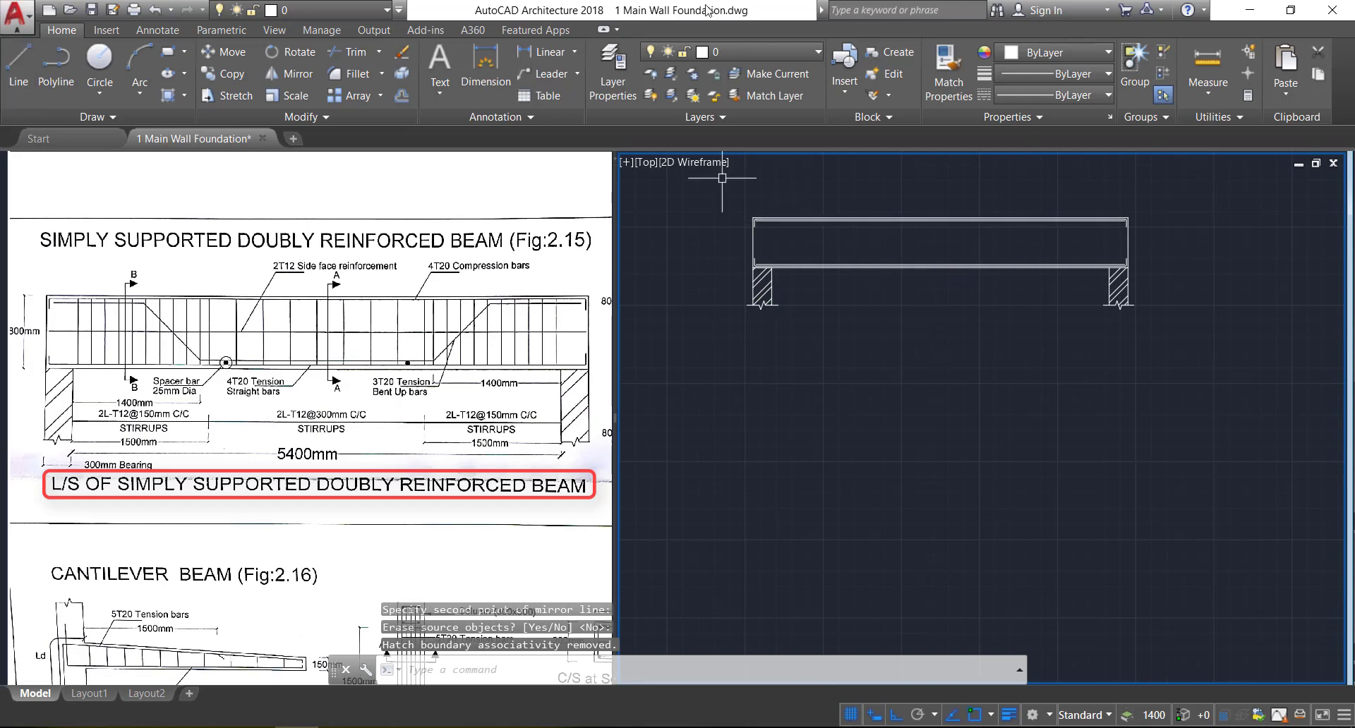
Add a 1500 linear dimension from the left support's top corner, placed below the beam
{"action": "left_click", "coordinate": [547, 52]}
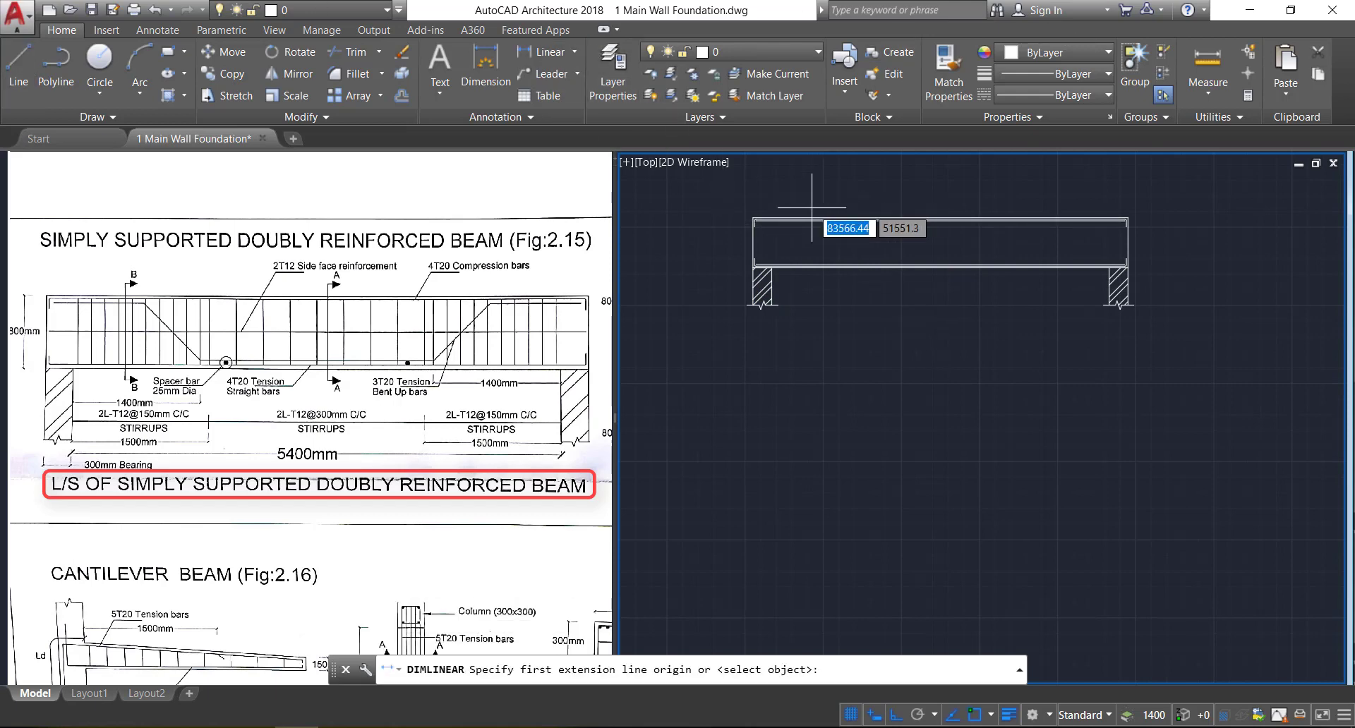
{"action": "scroll", "coordinate": [783, 261], "scroll_direction": "up", "scroll_amount": 5}
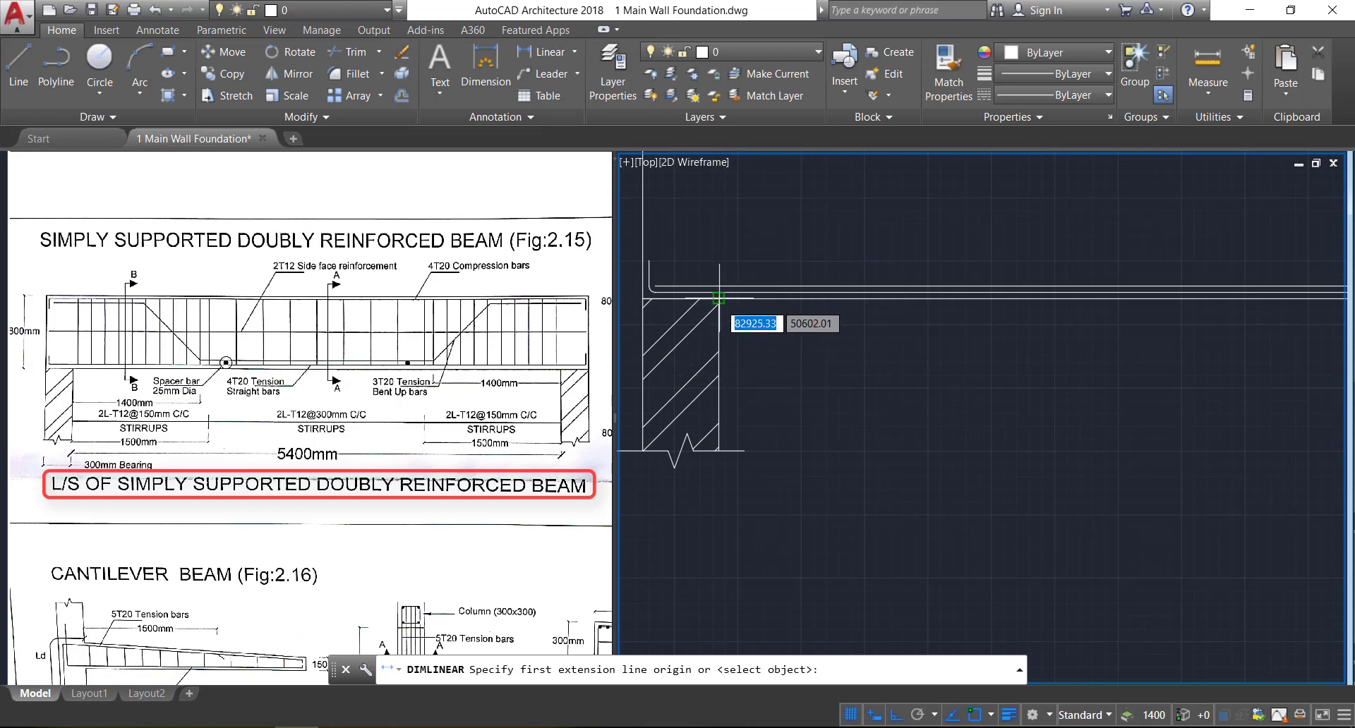
{"action": "left_click", "coordinate": [719, 298]}
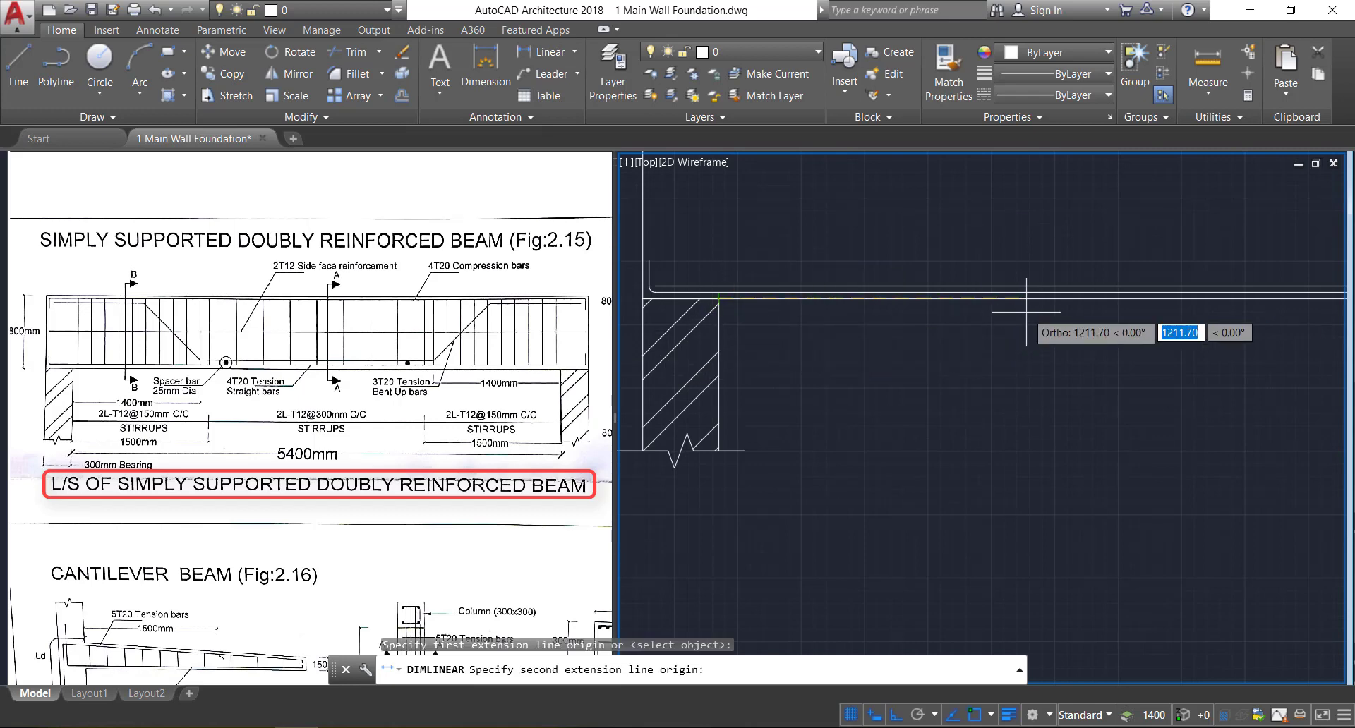
{"action": "type", "text": "1500"}
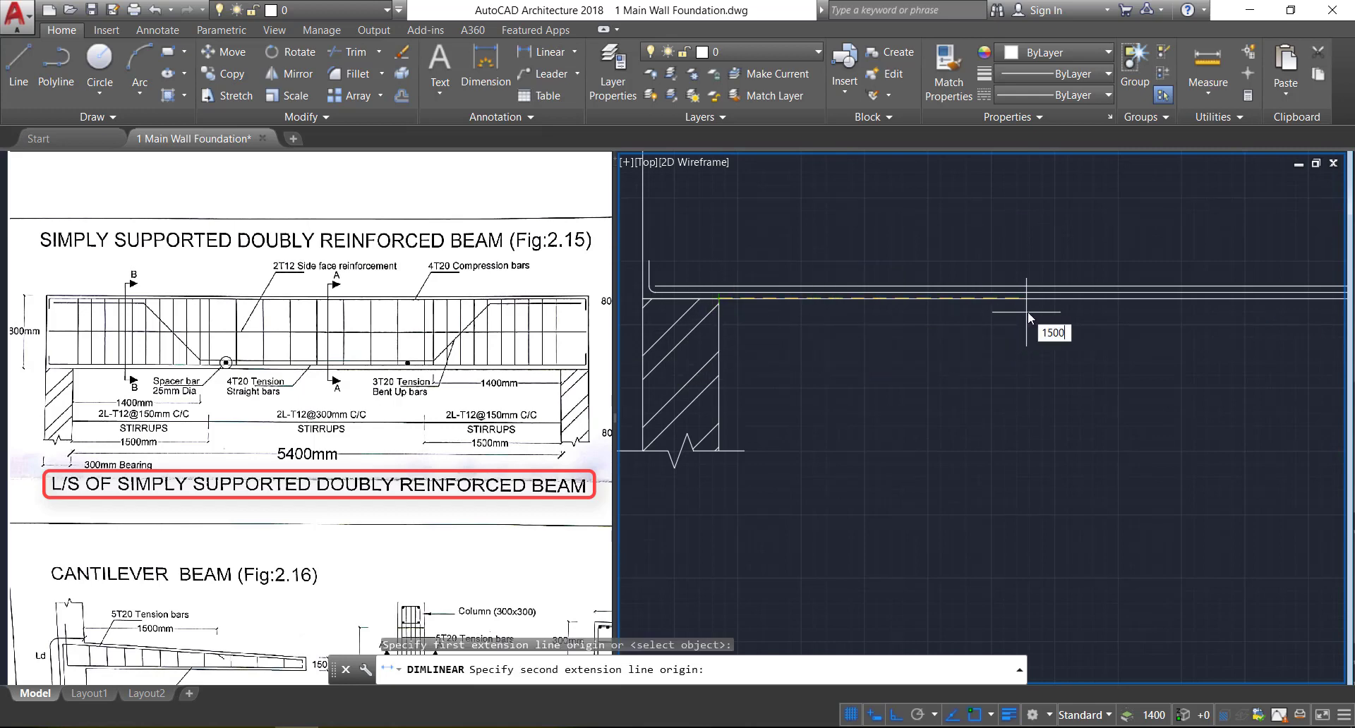
{"action": "key", "text": "Return"}
{"action": "left_click", "coordinate": [1019, 337]}
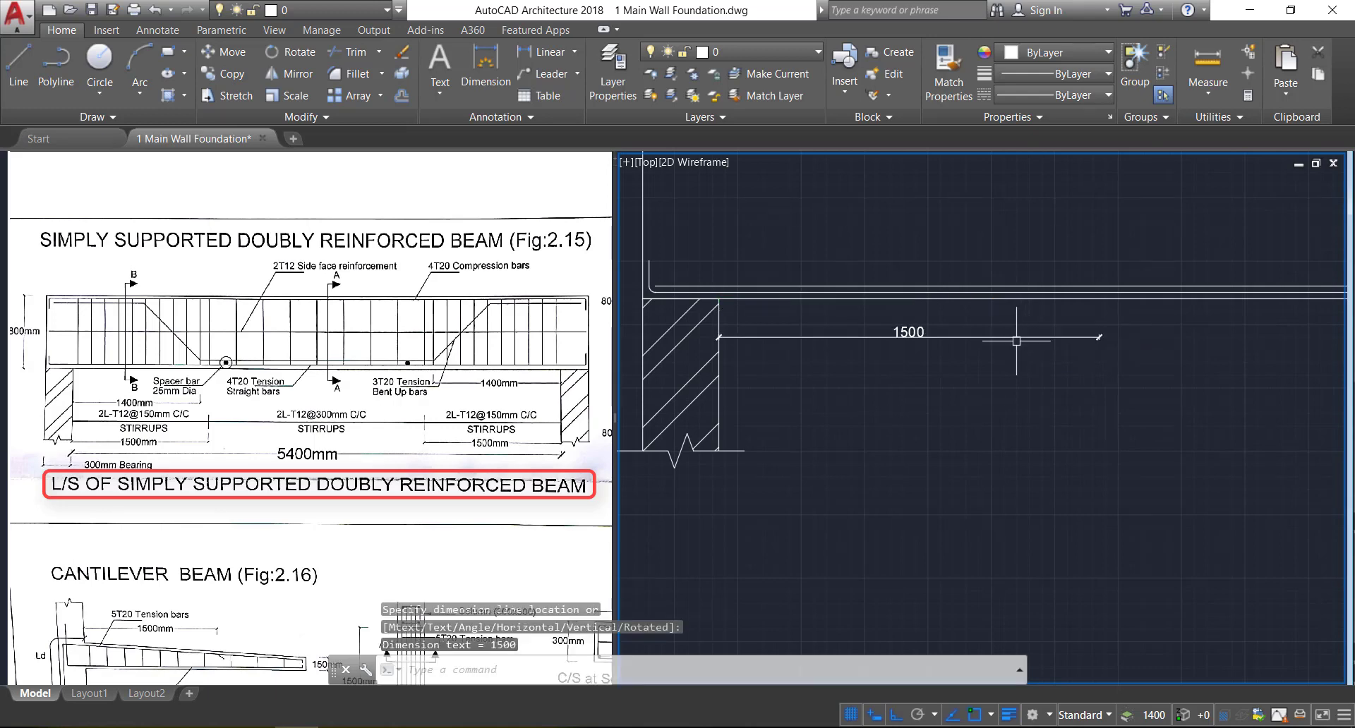
Draw a vertical guide line at the 1500 mark, crossing the beam
{"action": "left_click", "coordinate": [12, 73]}
{"action": "scroll", "coordinate": [1059, 332], "scroll_direction": "up", "scroll_amount": 5}
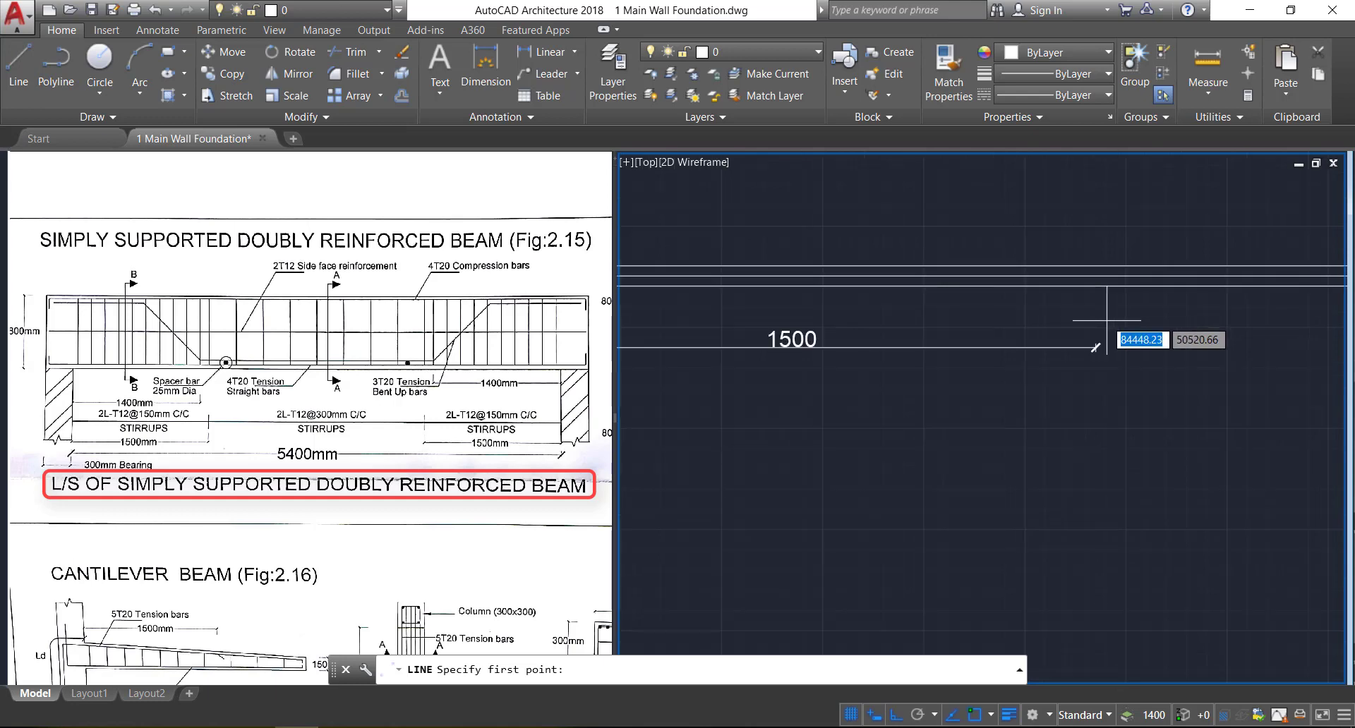
{"action": "left_click", "coordinate": [1044, 415]}
{"action": "scroll", "coordinate": [1057, 443], "scroll_direction": "down", "scroll_amount": 2}
{"action": "scroll", "coordinate": [1057, 443], "scroll_direction": "down", "scroll_amount": 5}
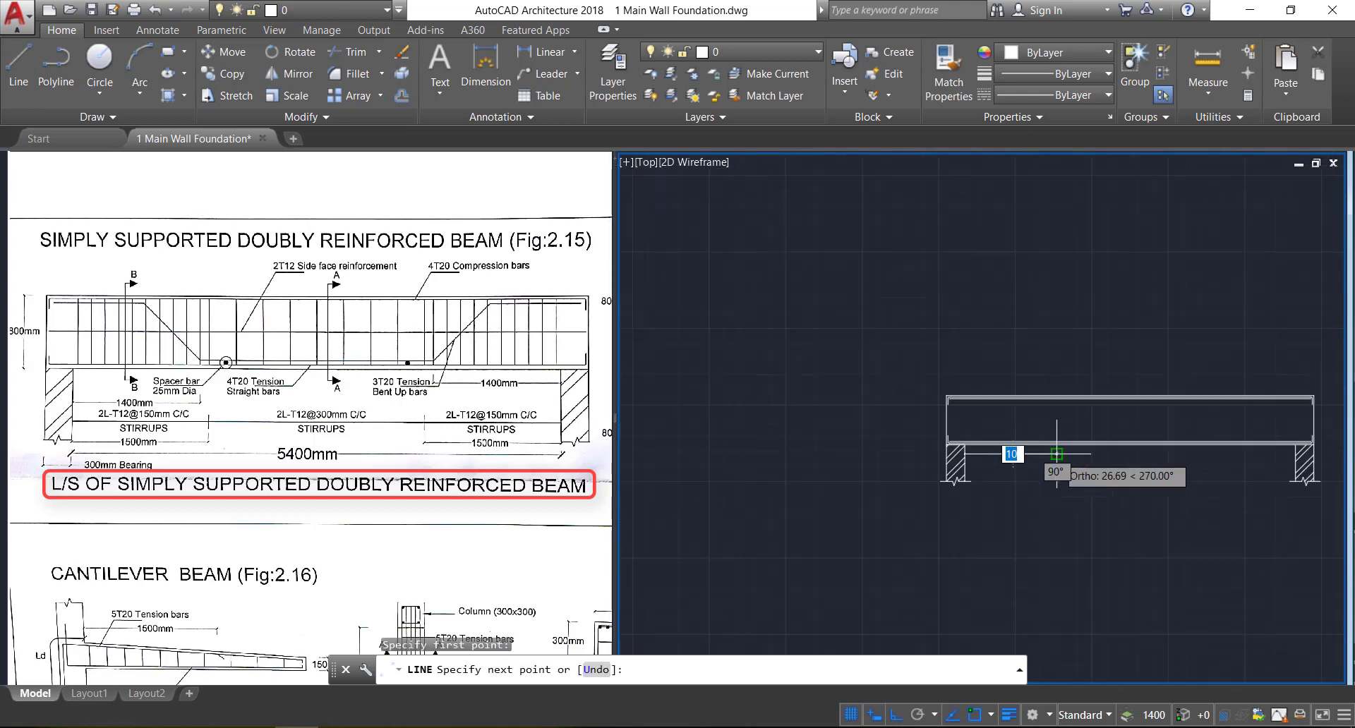
{"action": "left_click", "coordinate": [1063, 326]}
{"action": "key", "text": "Return"}
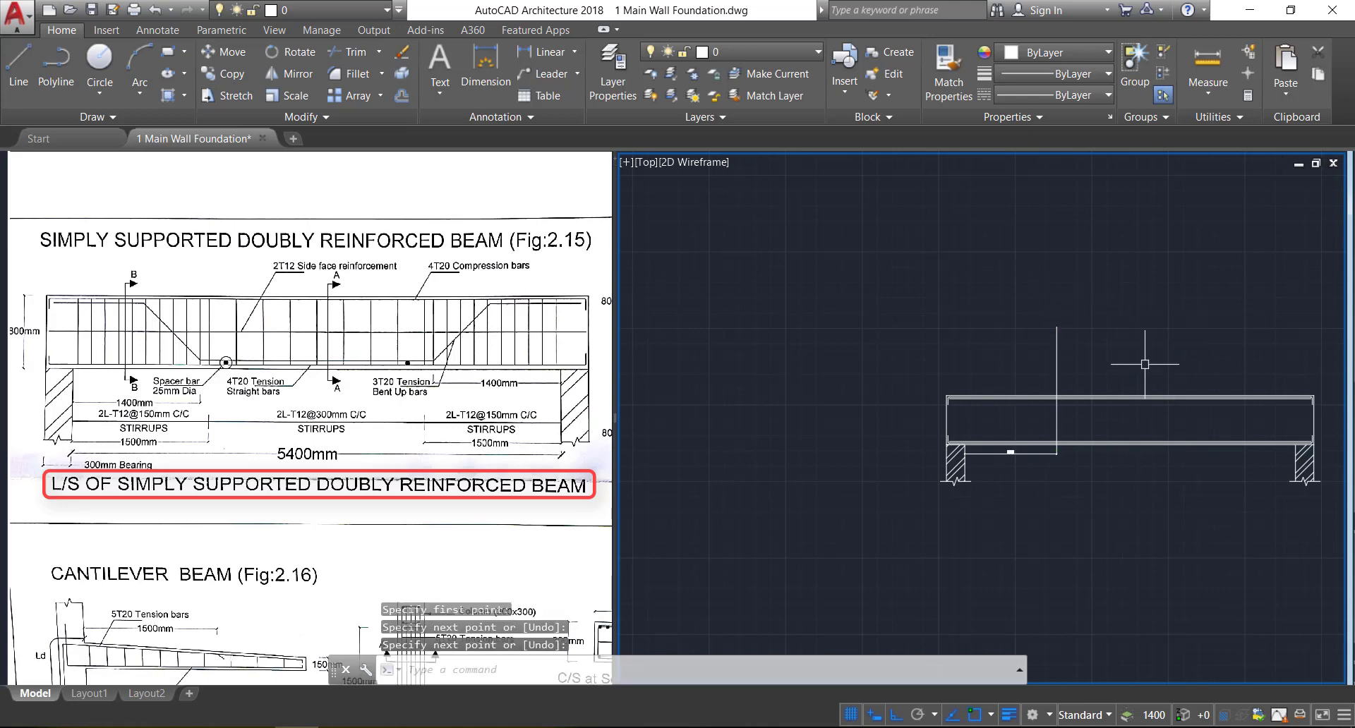
With ortho off, draw a 135° bent-up bar from the guide's lower intersection to the top bar
{"action": "left_click", "coordinate": [17, 65]}
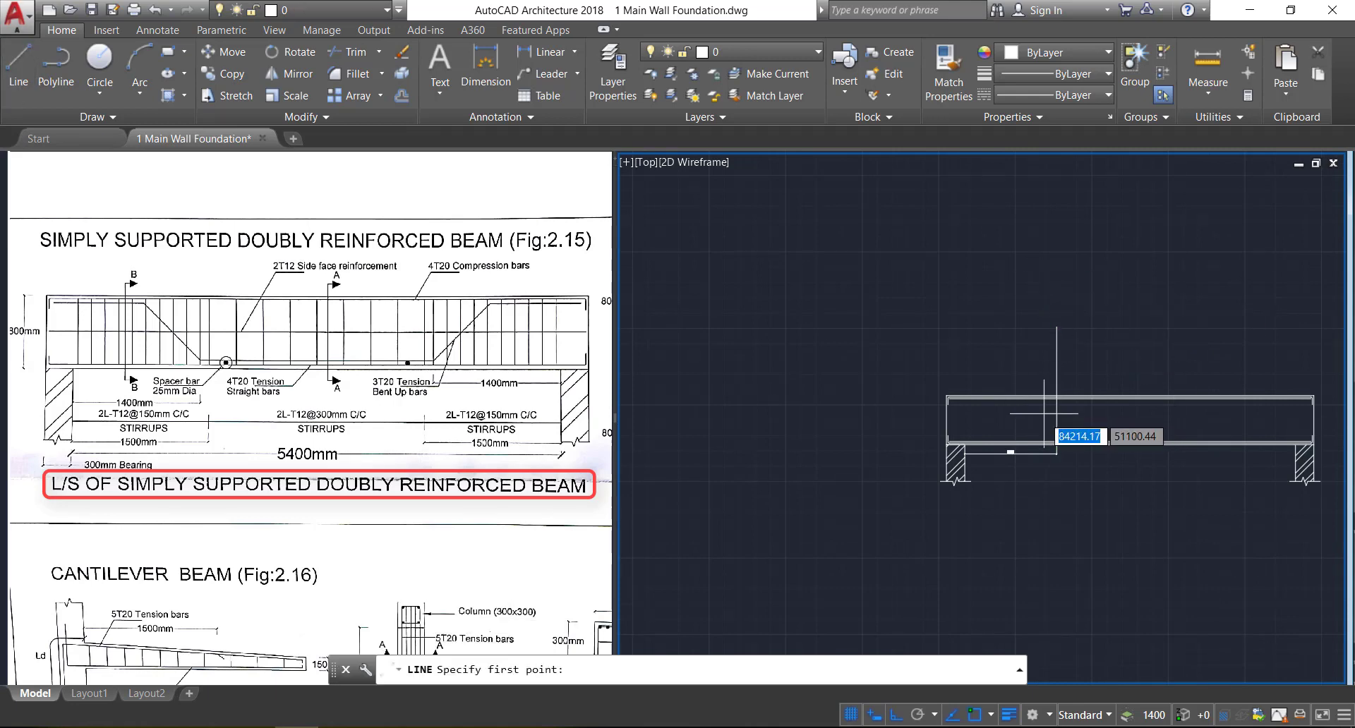
{"action": "left_click", "coordinate": [897, 716]}
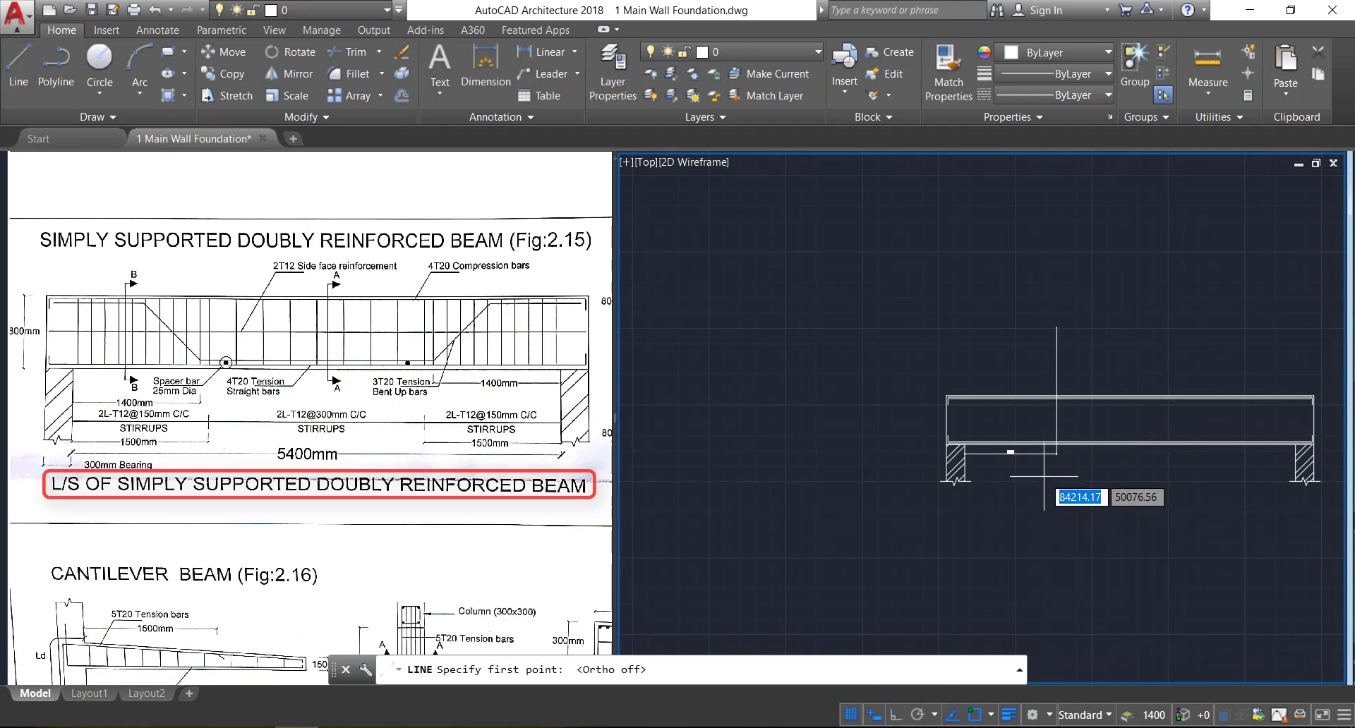
{"action": "scroll", "coordinate": [1069, 446], "scroll_direction": "up", "scroll_amount": 4}
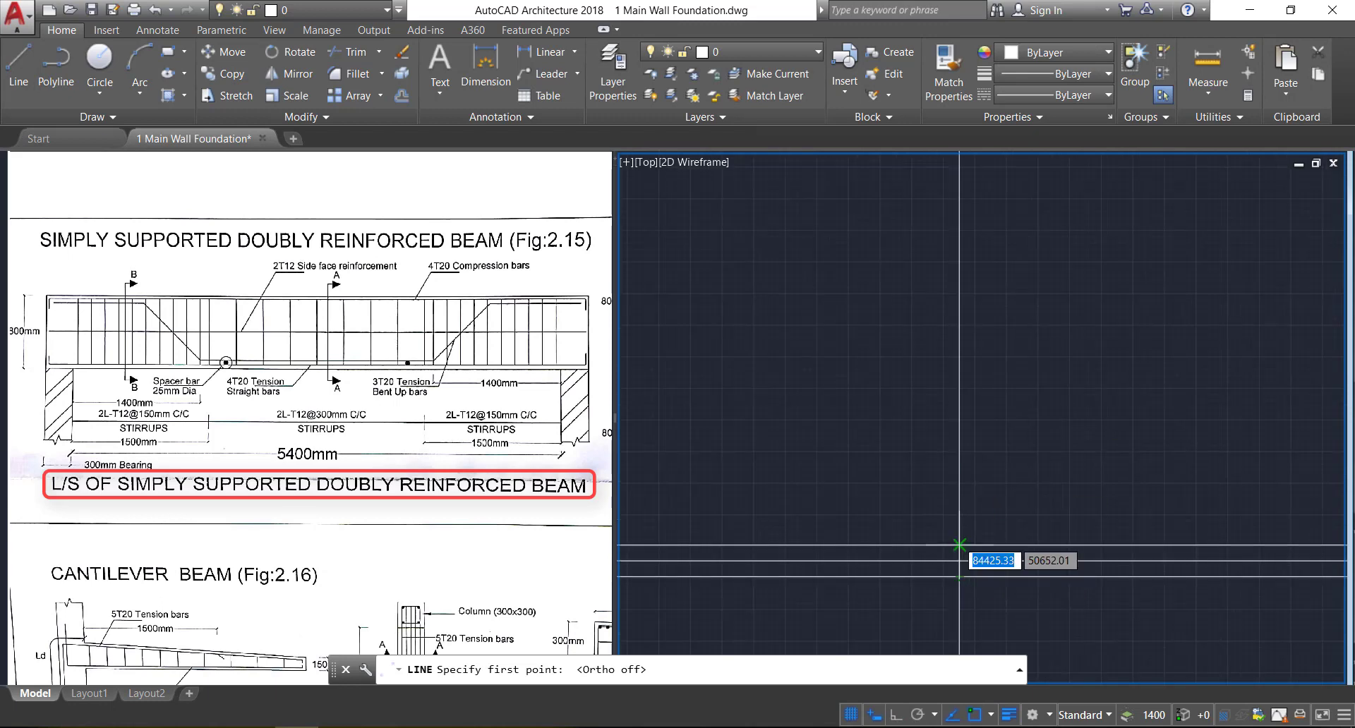
{"action": "left_click", "coordinate": [959, 545]}
{"action": "scroll", "coordinate": [1002, 494], "scroll_direction": "down", "scroll_amount": 2}
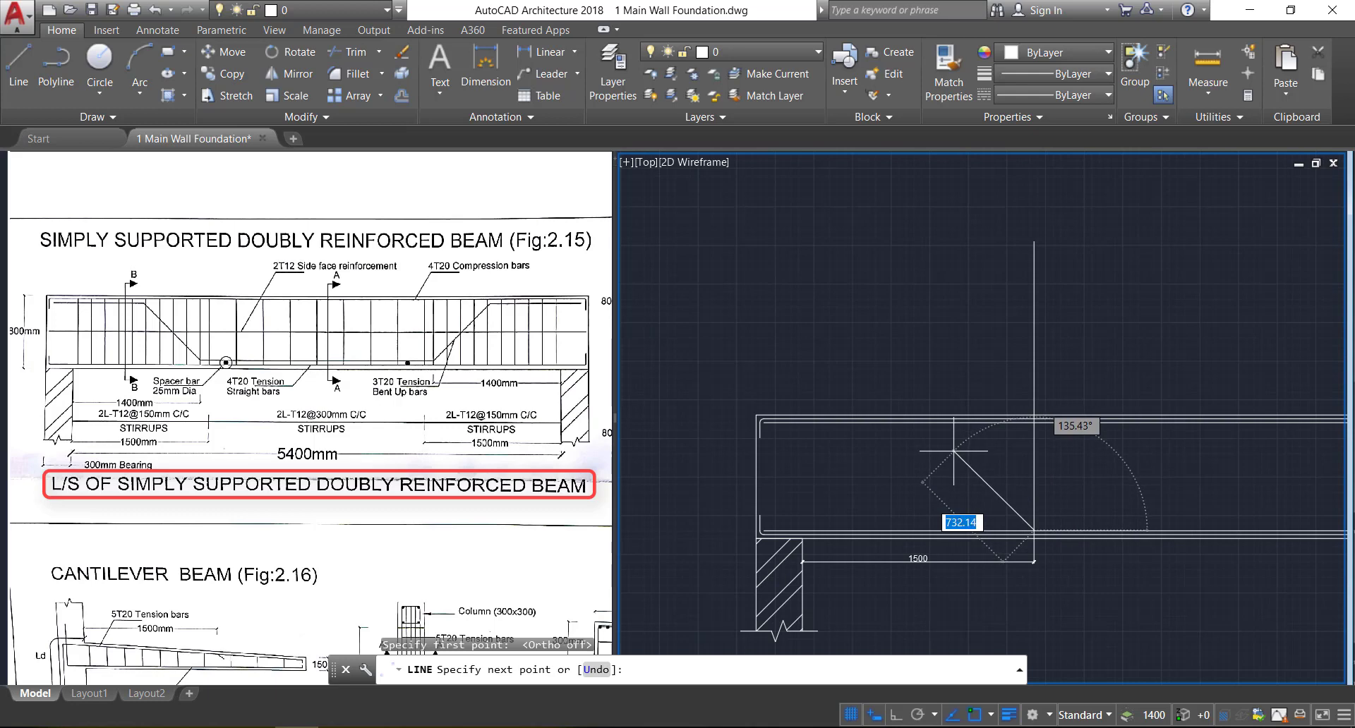
{"action": "type", "text": "<"}
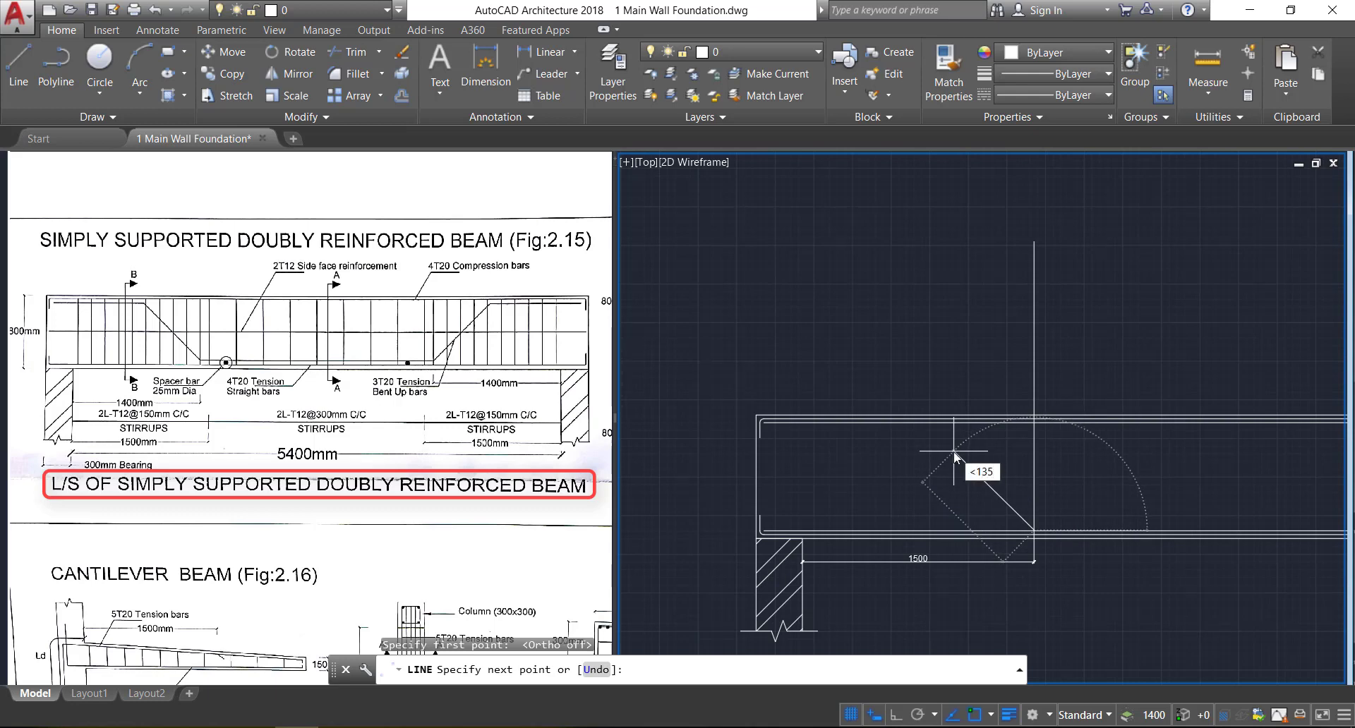
{"action": "type", "text": "135"}
{"action": "key", "text": "Return"}
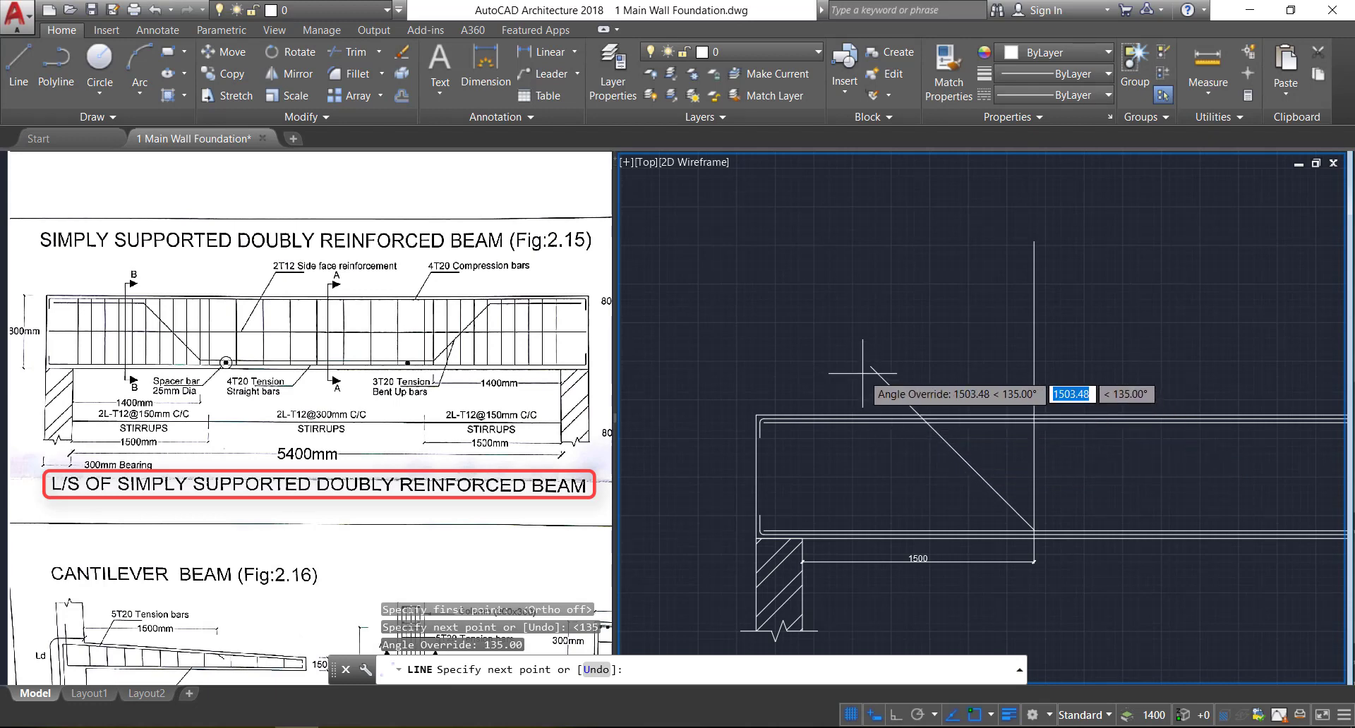
{"action": "scroll", "coordinate": [911, 427], "scroll_direction": "up", "scroll_amount": 4}
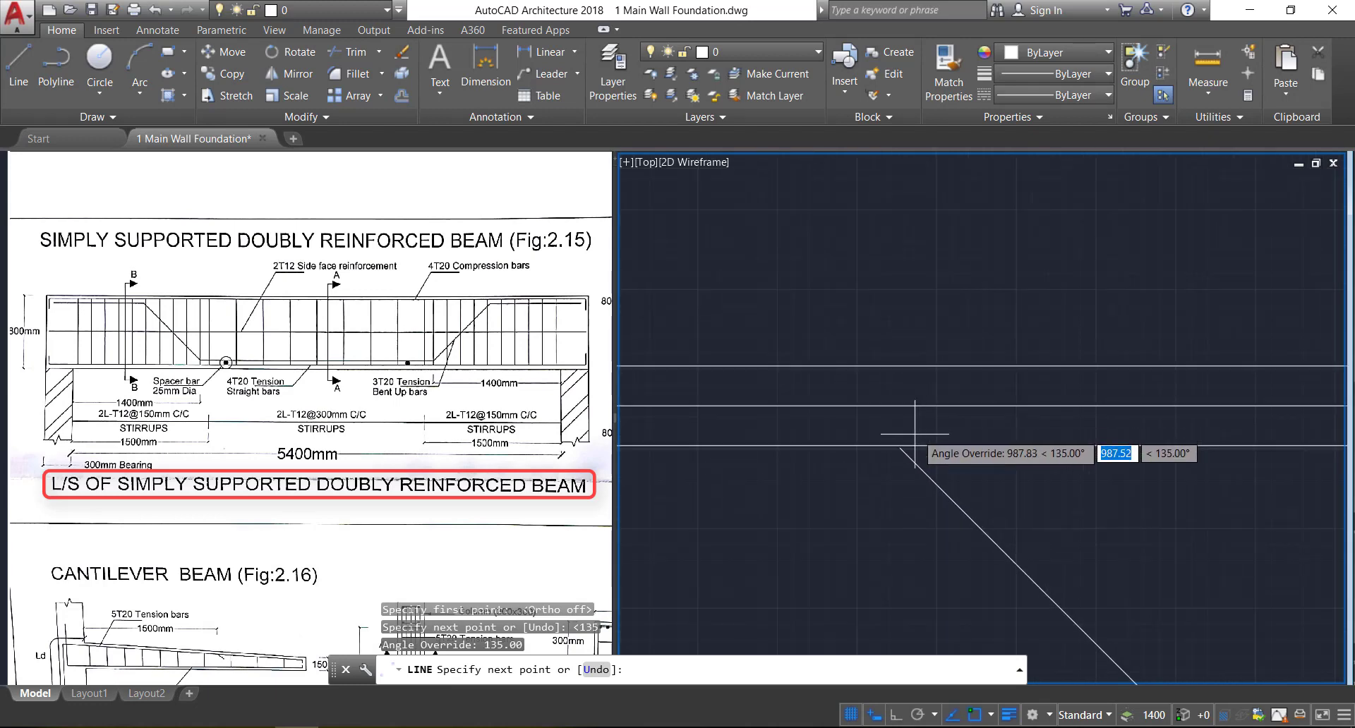
{"action": "left_click", "coordinate": [901, 445]}
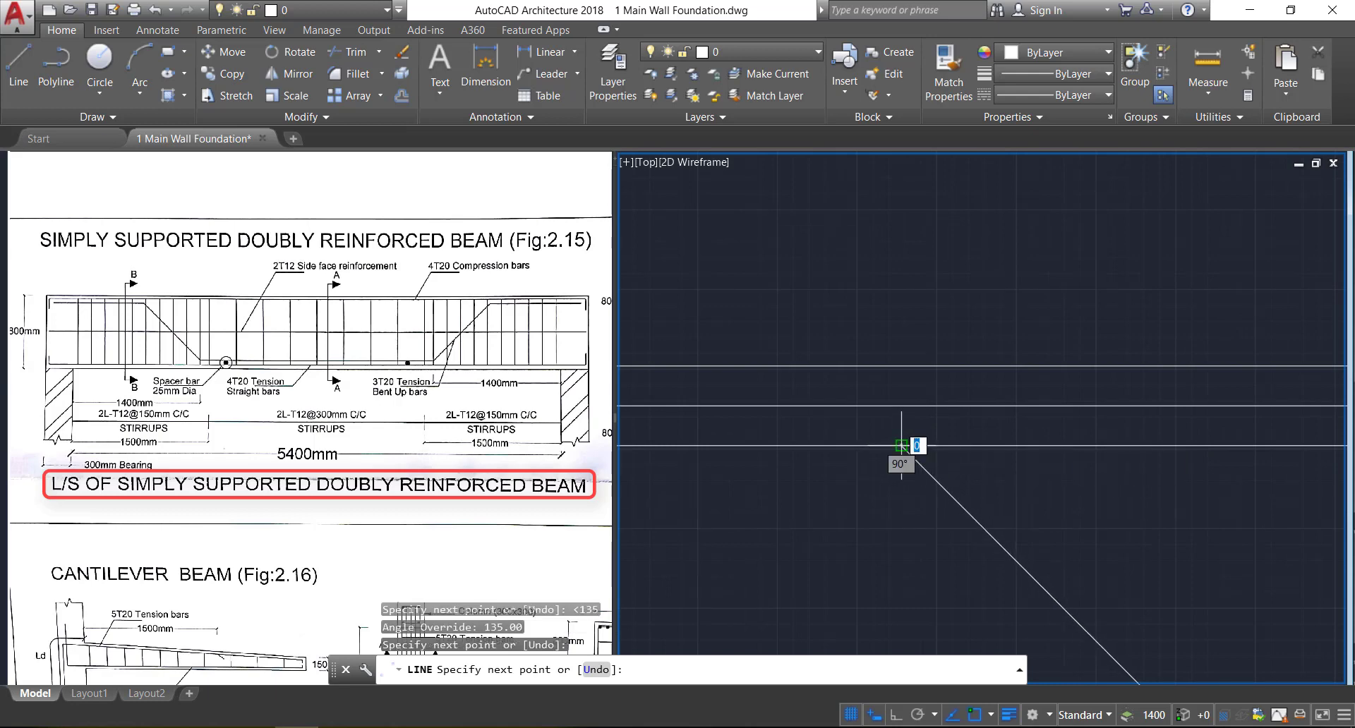
{"action": "key", "text": "Escape"}
Delete the vertical guide line and select the diagonal bent-up bar
{"action": "scroll", "coordinate": [864, 295], "scroll_direction": "down", "scroll_amount": 2}
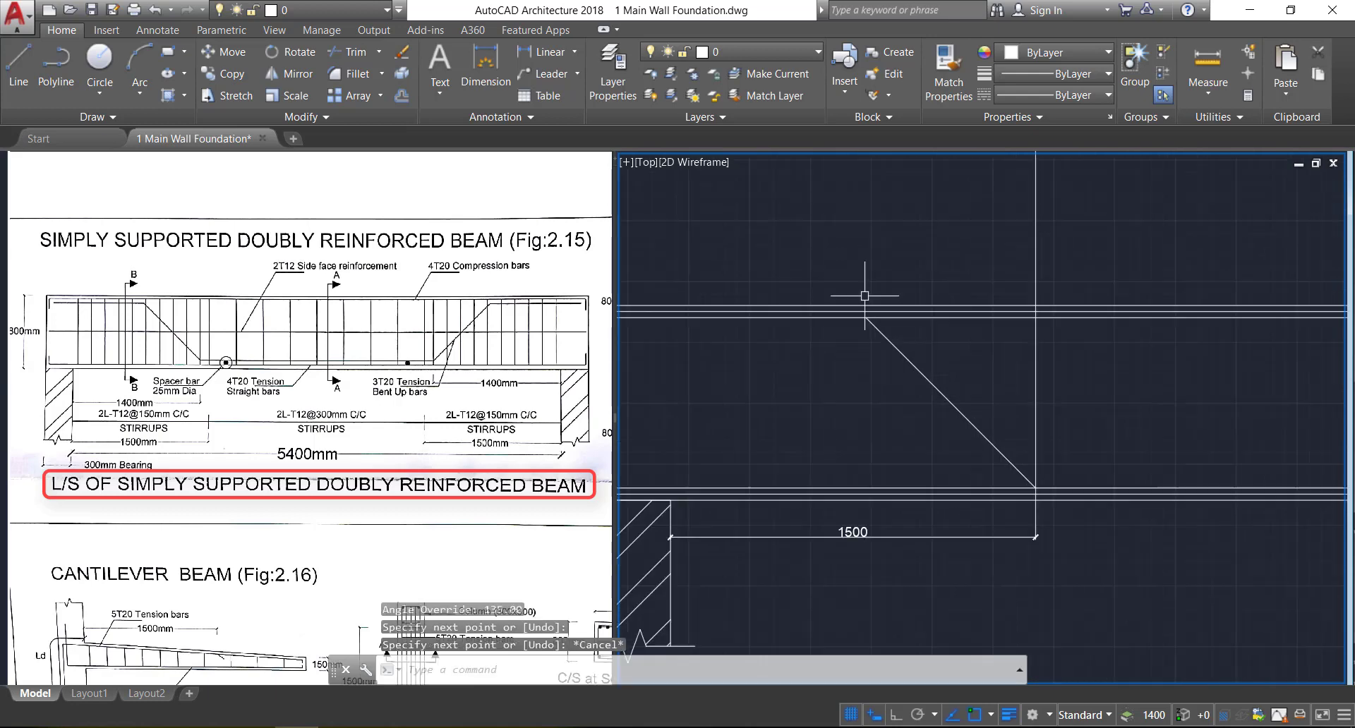
{"action": "scroll", "coordinate": [865, 295], "scroll_direction": "down", "scroll_amount": 2}
{"action": "left_click", "coordinate": [992, 354]}
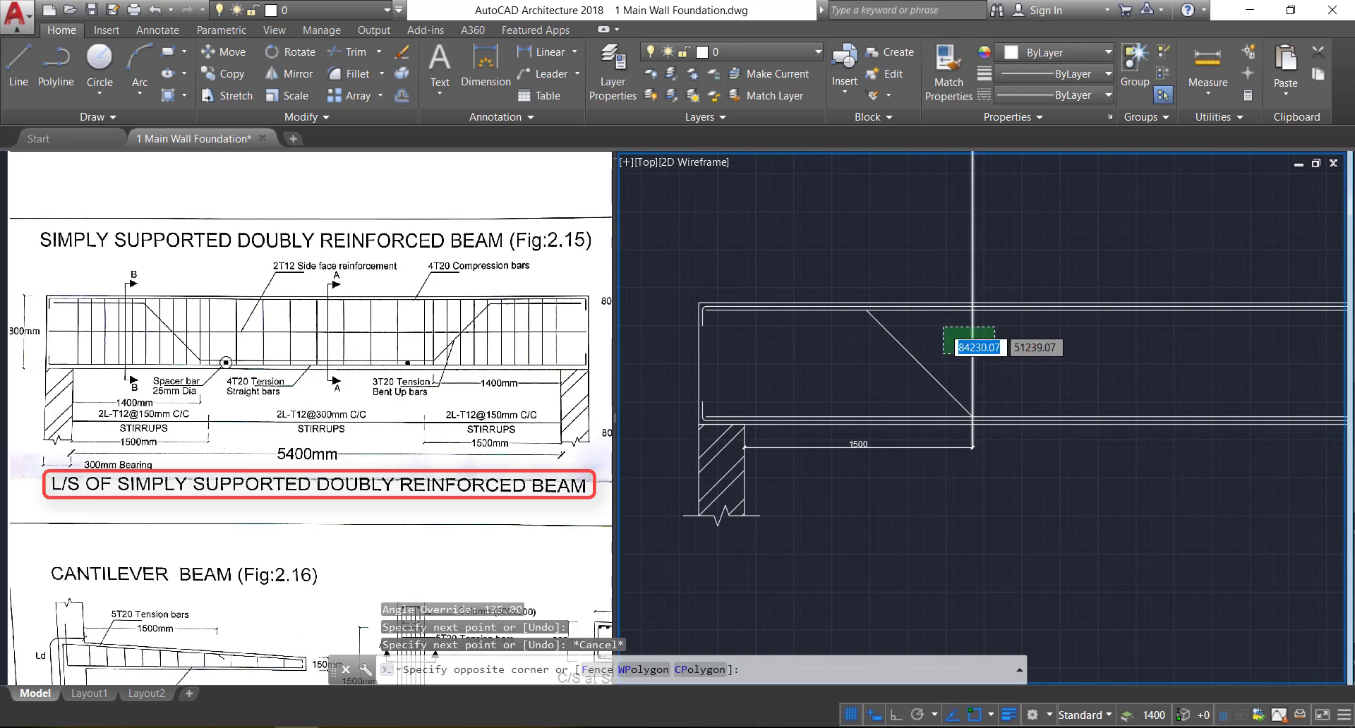
{"action": "left_click", "coordinate": [943, 327]}
{"action": "key", "text": "Delete"}
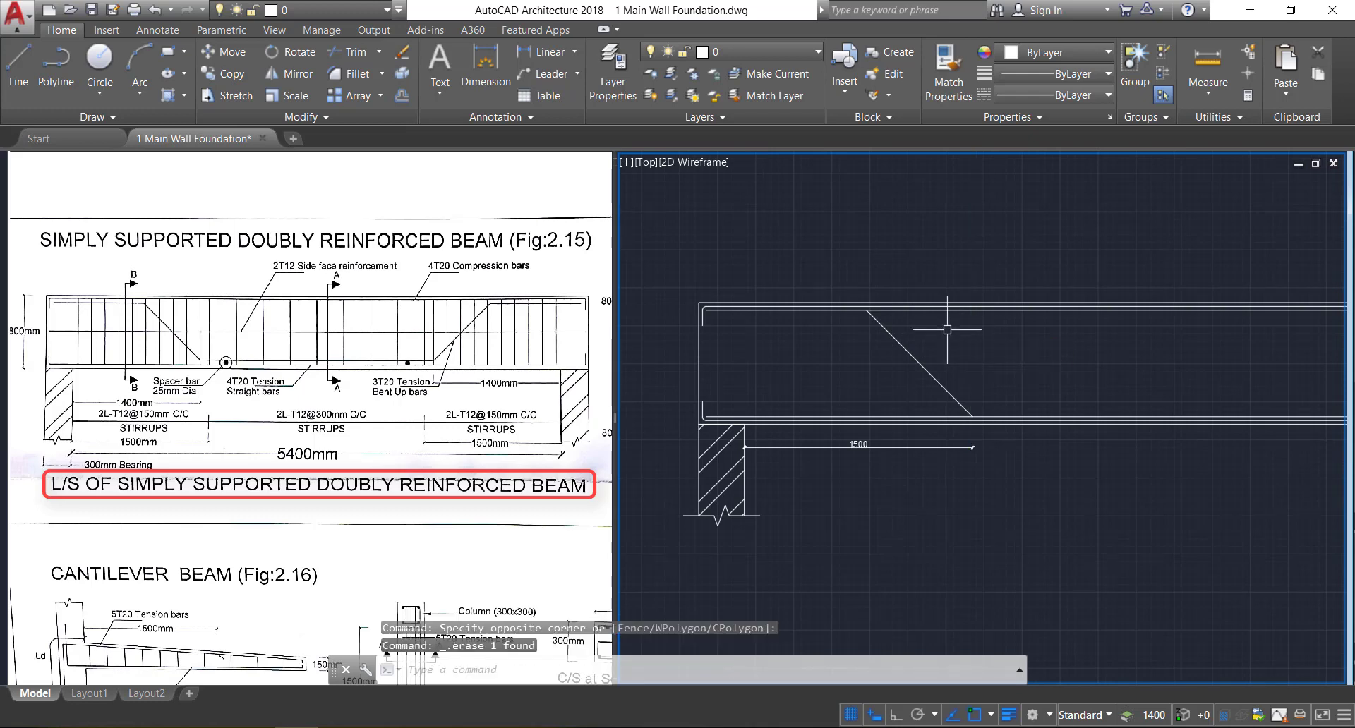
{"action": "left_click", "coordinate": [942, 358]}
{"action": "left_click", "coordinate": [826, 384]}
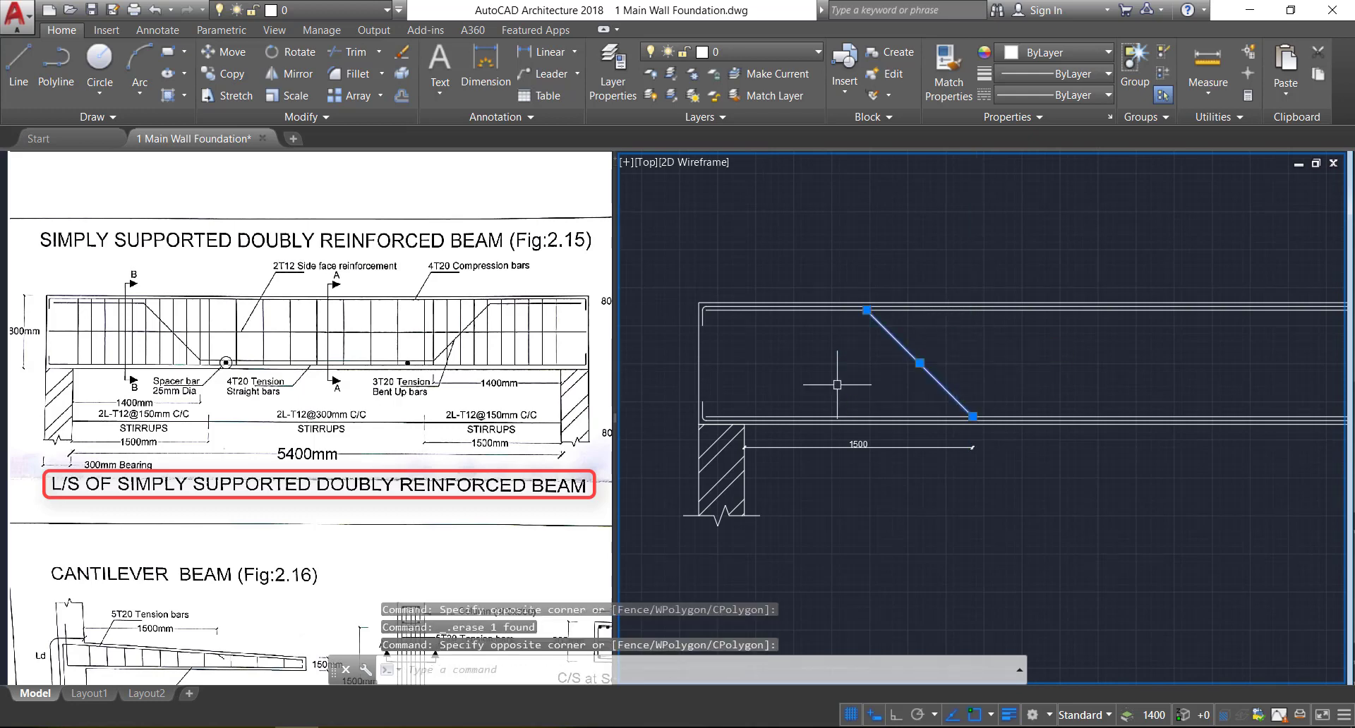
Mirror the diagonal bar about a vertical axis through the beam's bottom midpoint, keeping the original
{"action": "left_click", "coordinate": [303, 72]}
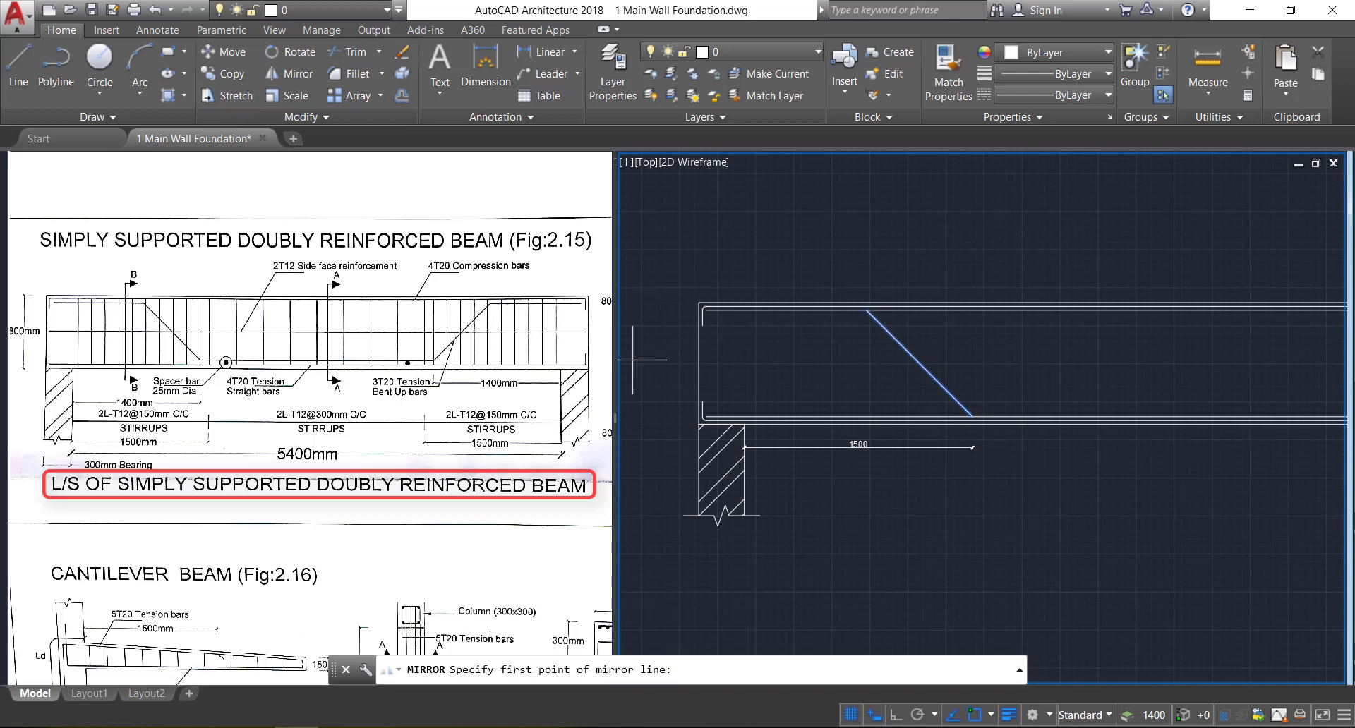
{"action": "scroll", "coordinate": [706, 373], "scroll_direction": "down", "scroll_amount": 3}
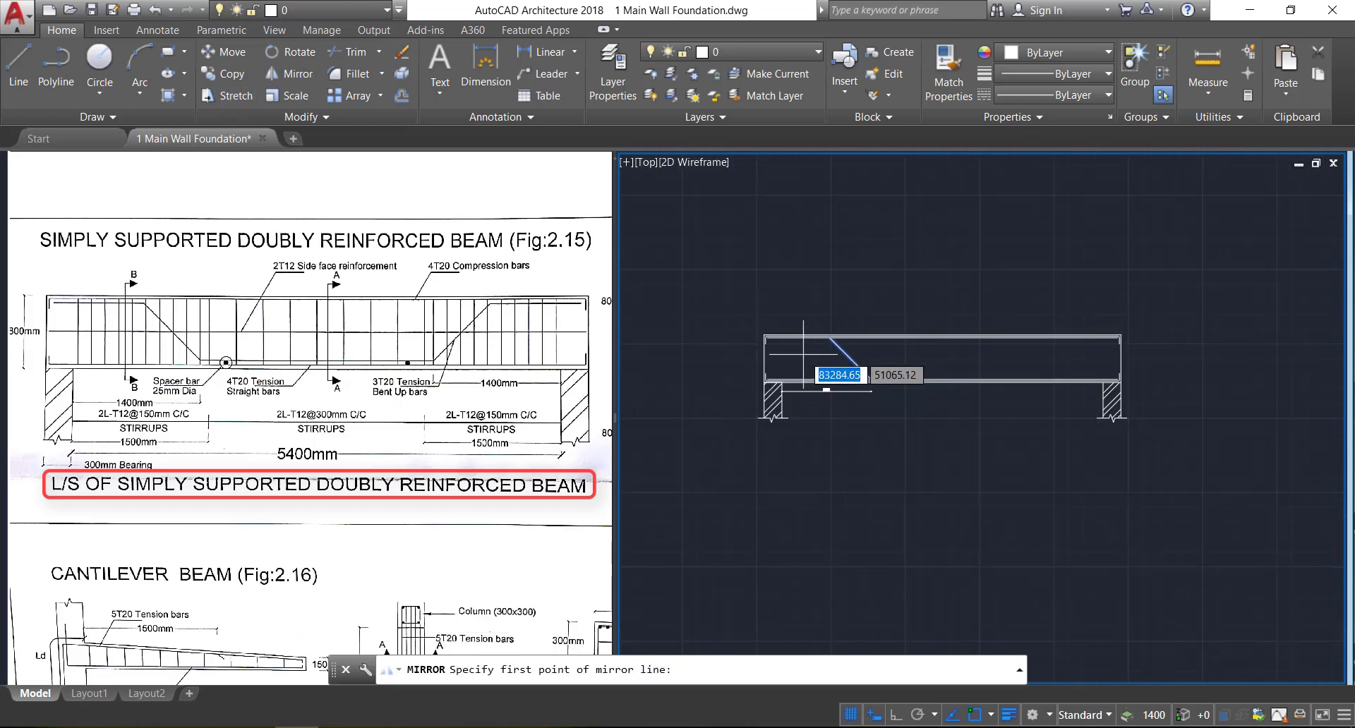
{"action": "left_click", "coordinate": [942, 382]}
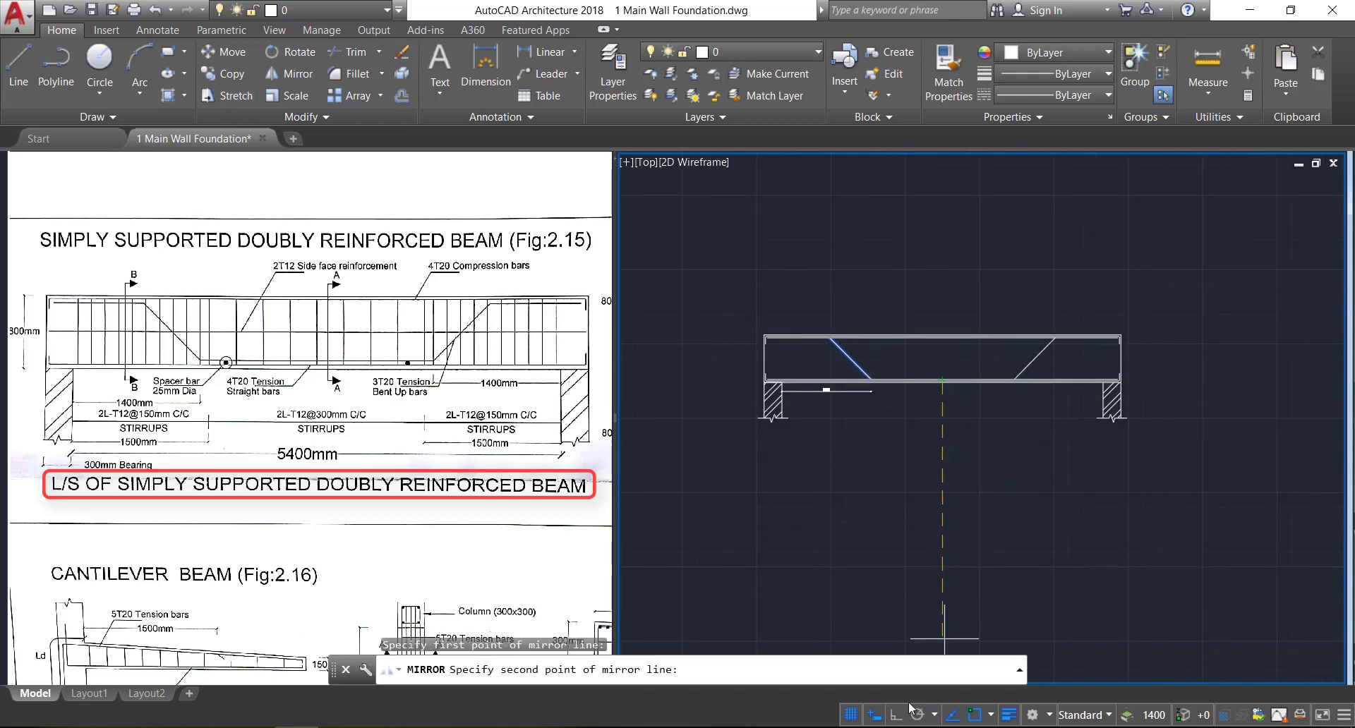
{"action": "left_click", "coordinate": [962, 504]}
{"action": "key", "text": "Return"}
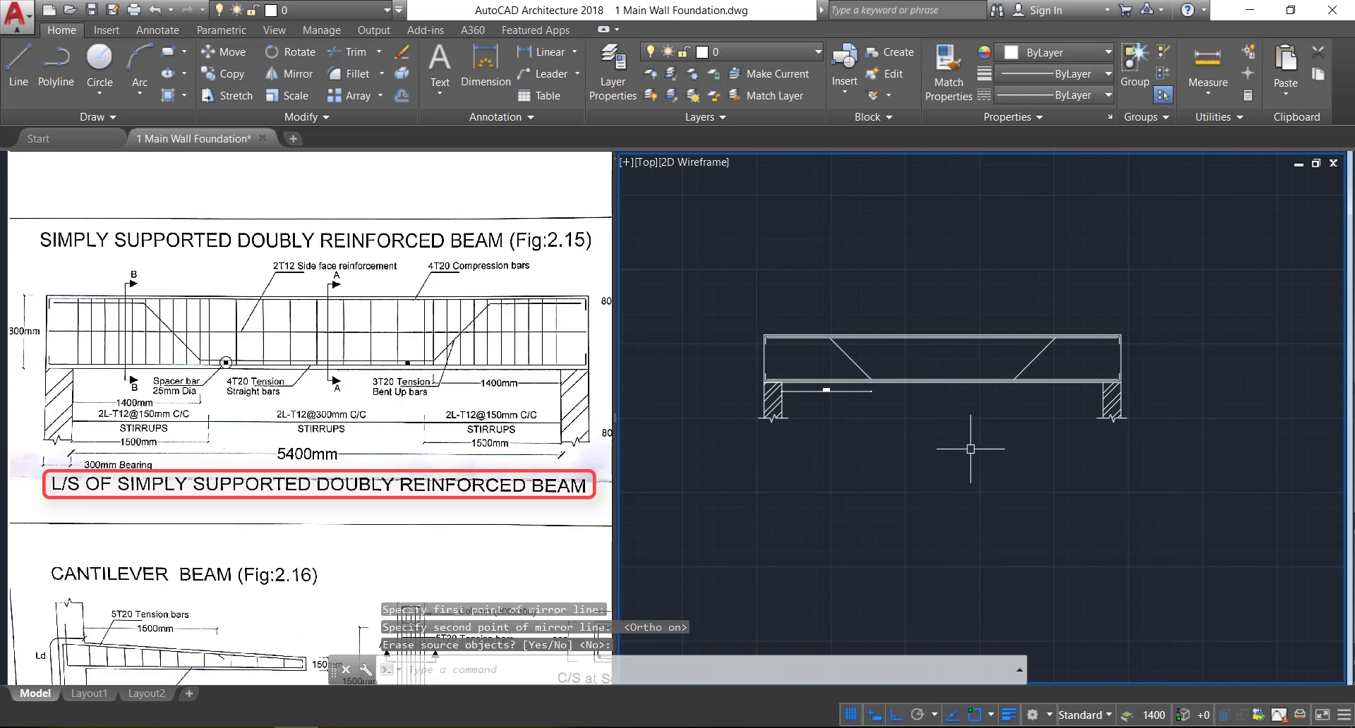
Trim stray bottom-line pieces near both supports and an unwanted beam line piece
{"action": "type", "text": "tr"}
{"action": "key", "text": "Return"}
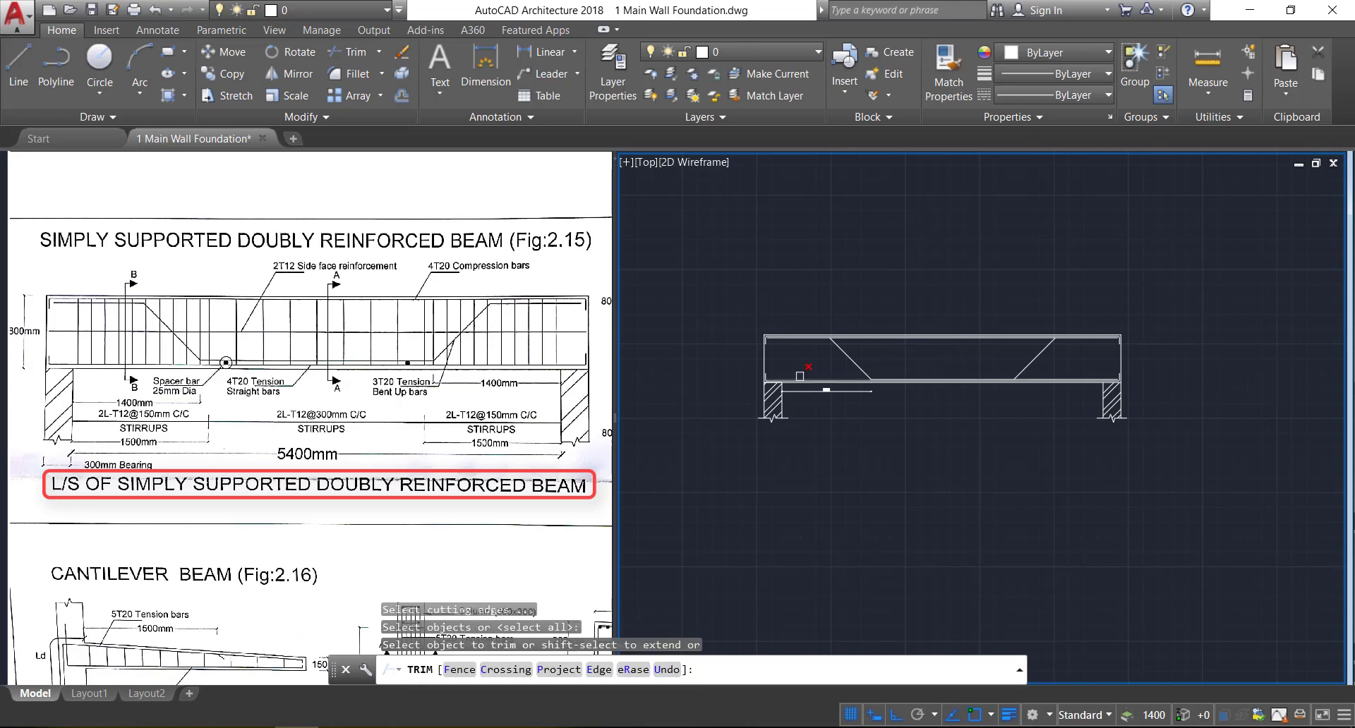
{"action": "scroll", "coordinate": [800, 375], "scroll_direction": "up", "scroll_amount": 5}
{"action": "left_click", "coordinate": [802, 388]}
{"action": "scroll", "coordinate": [805, 377], "scroll_direction": "down", "scroll_amount": 5}
{"action": "scroll", "coordinate": [1056, 343], "scroll_direction": "up", "scroll_amount": 4}
{"action": "left_click", "coordinate": [1045, 378]}
{"action": "left_click", "coordinate": [1078, 386]}
{"action": "scroll", "coordinate": [1101, 395], "scroll_direction": "down", "scroll_amount": 2}
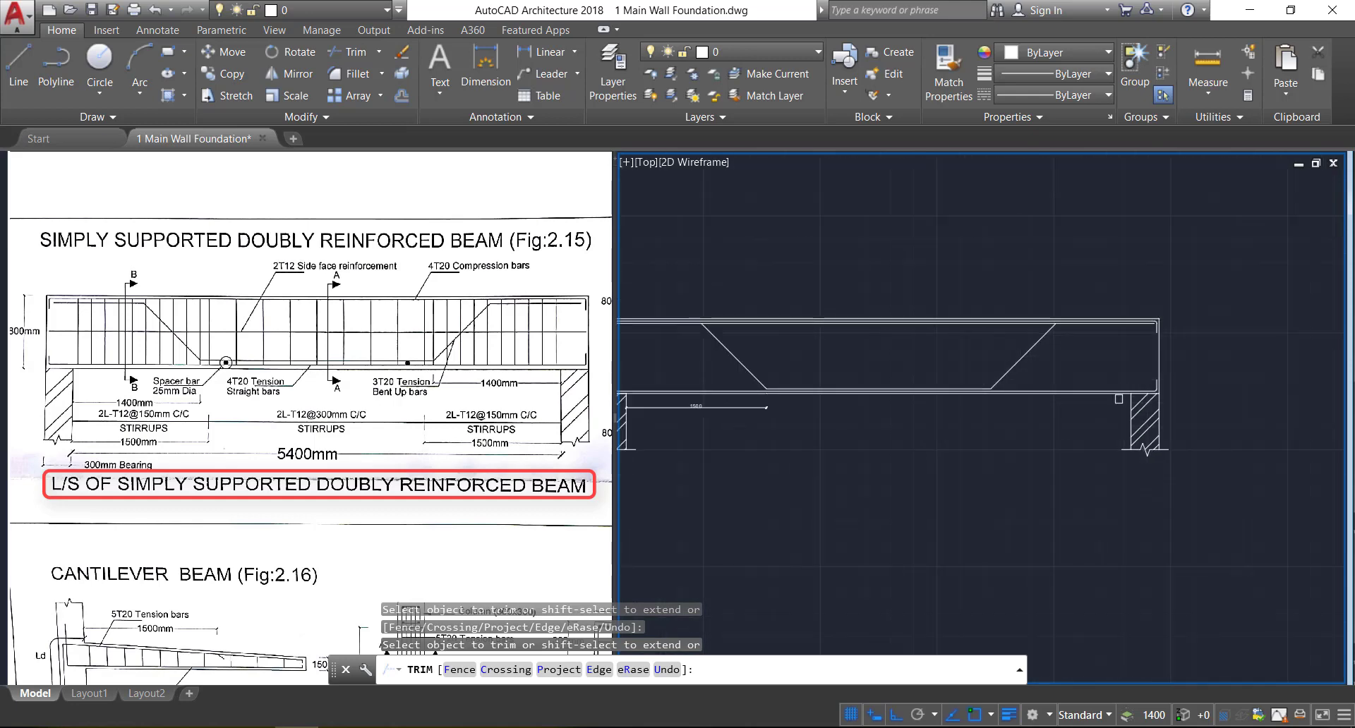
{"action": "scroll", "coordinate": [868, 327], "scroll_direction": "up", "scroll_amount": 4}
{"action": "left_click", "coordinate": [861, 322]}
Cancel trimming and undo the last trim to restore the right 1500 line
{"action": "scroll", "coordinate": [1003, 379], "scroll_direction": "down", "scroll_amount": 4}
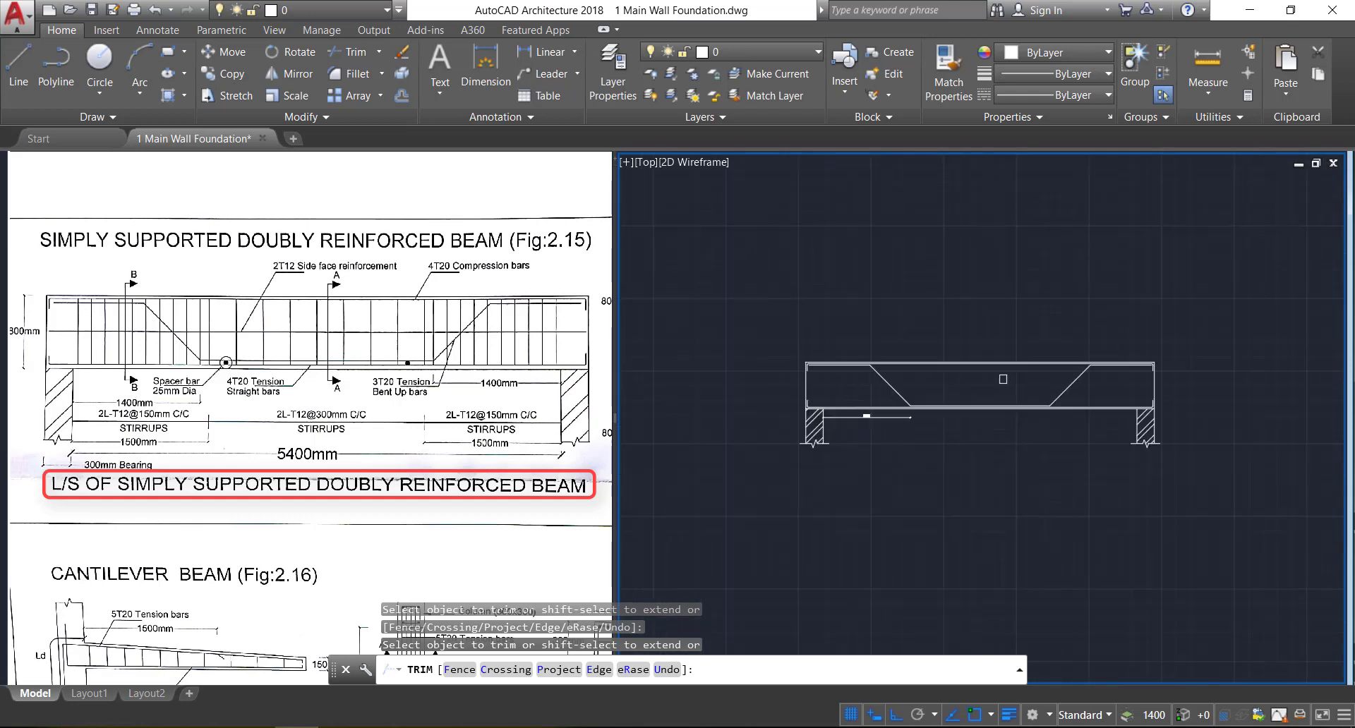
{"action": "scroll", "coordinate": [1003, 379], "scroll_direction": "up", "scroll_amount": 2}
{"action": "key", "text": "Escape"}
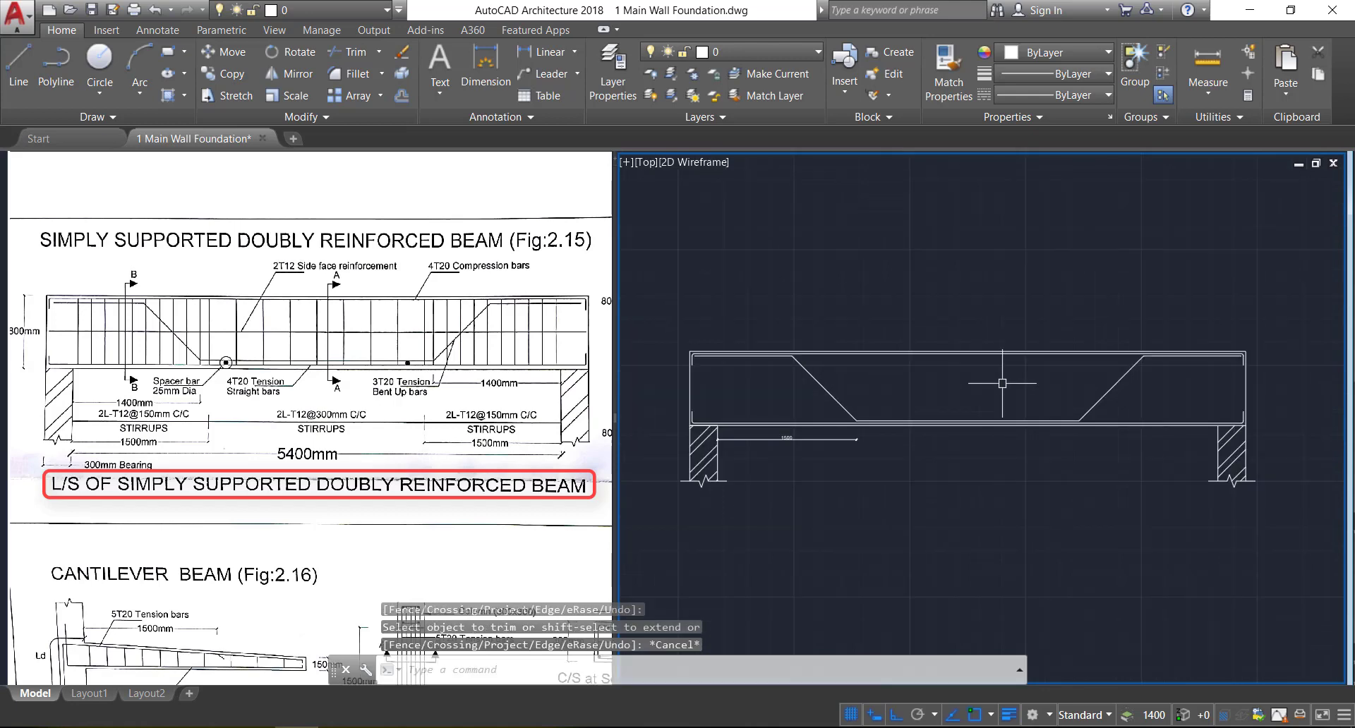
{"action": "key", "text": "ctrl+z"}
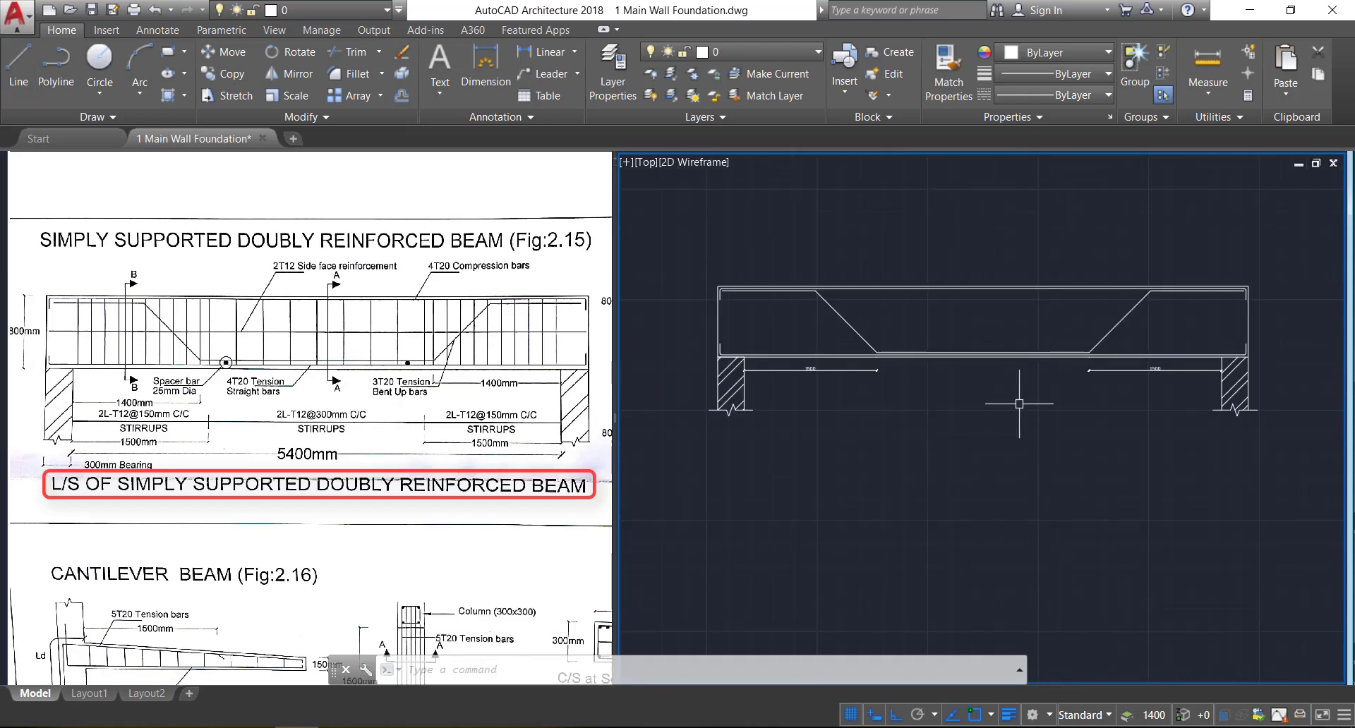
Draw a vertical stirrup line from the beam's bottom-left inner corner up to the top bar
{"action": "left_click", "coordinate": [18, 67]}
{"action": "scroll", "coordinate": [723, 290], "scroll_direction": "up", "scroll_amount": 4}
{"action": "scroll", "coordinate": [723, 289], "scroll_direction": "up", "scroll_amount": 2}
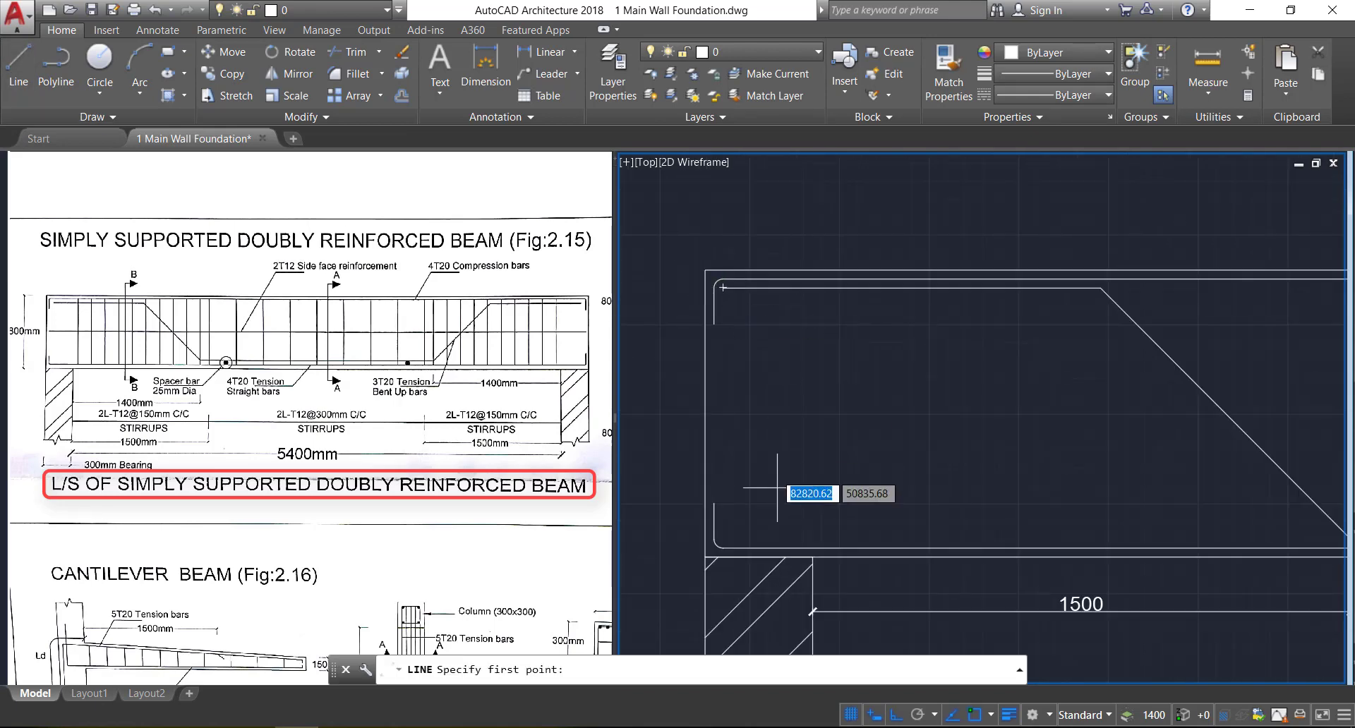
{"action": "left_click", "coordinate": [813, 549]}
{"action": "scroll", "coordinate": [801, 298], "scroll_direction": "up", "scroll_amount": 5}
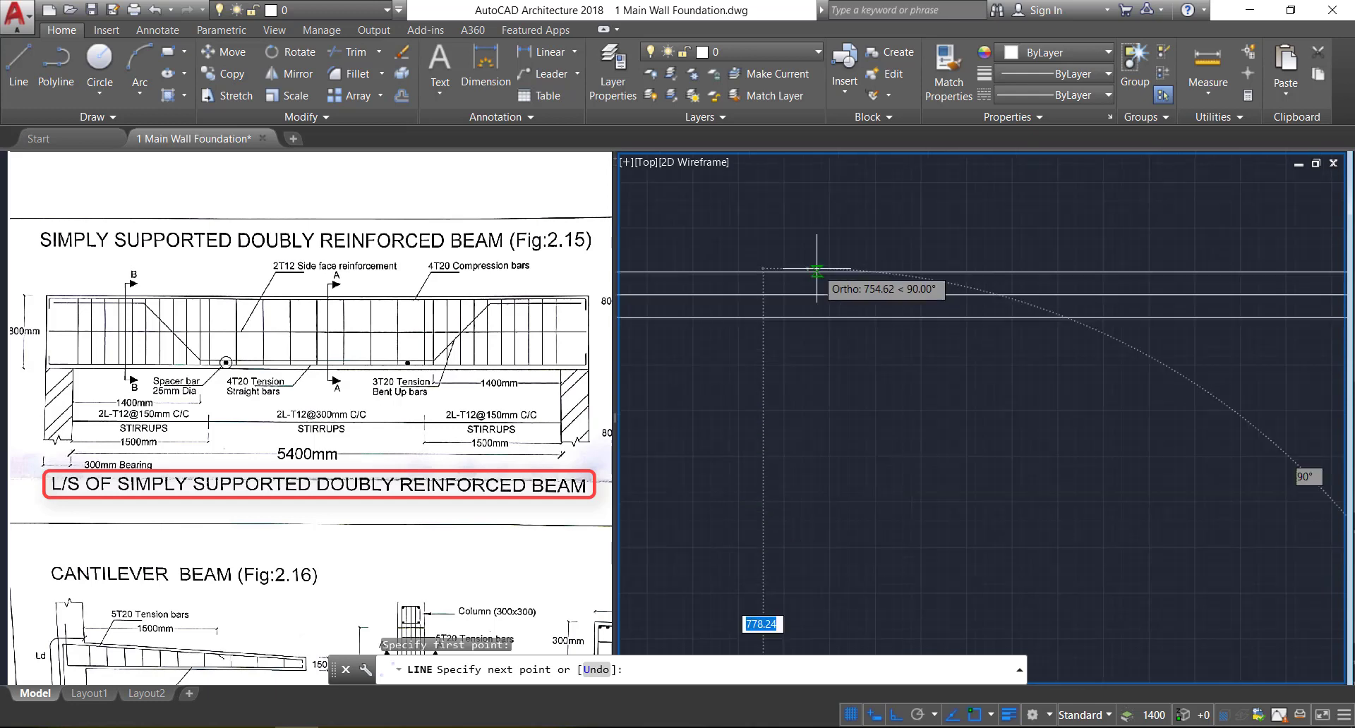
{"action": "left_click", "coordinate": [801, 309]}
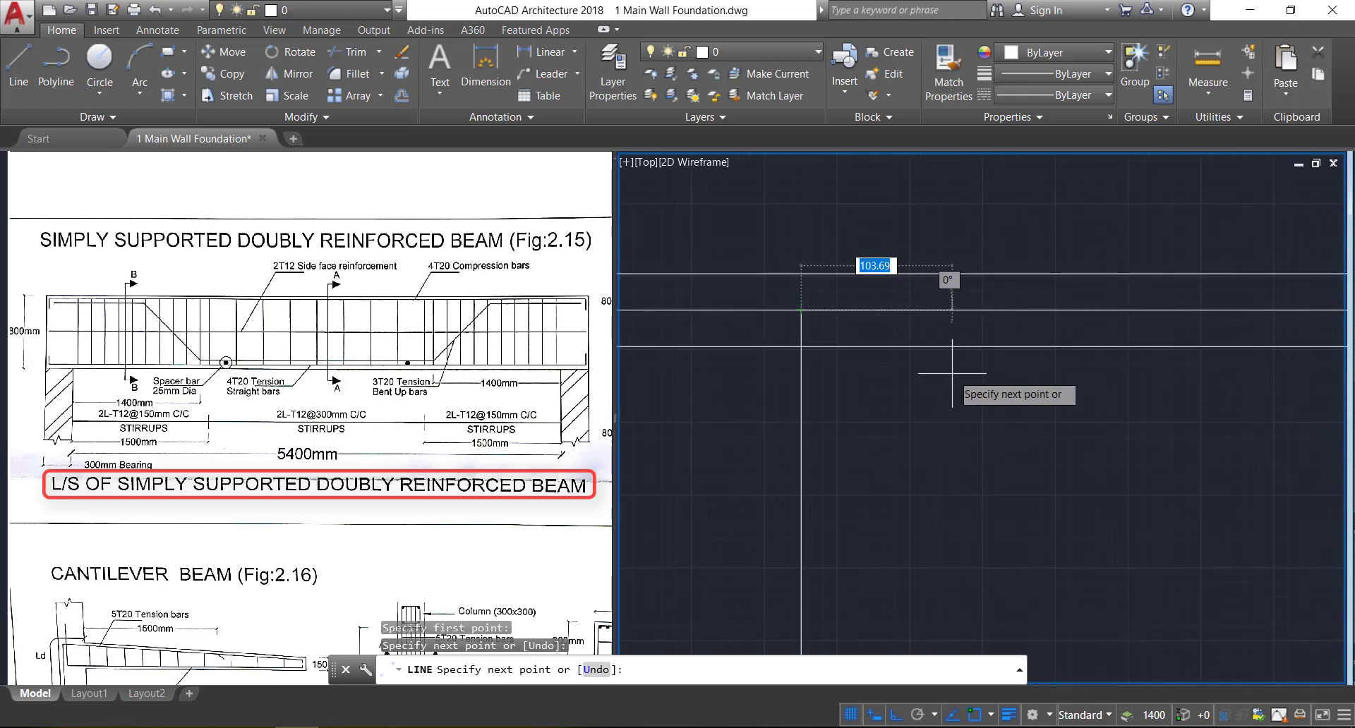
{"action": "key", "text": "Return"}
{"action": "scroll", "coordinate": [801, 309], "scroll_direction": "down", "scroll_amount": 3}
{"action": "scroll", "coordinate": [882, 293], "scroll_direction": "up", "scroll_amount": 4}
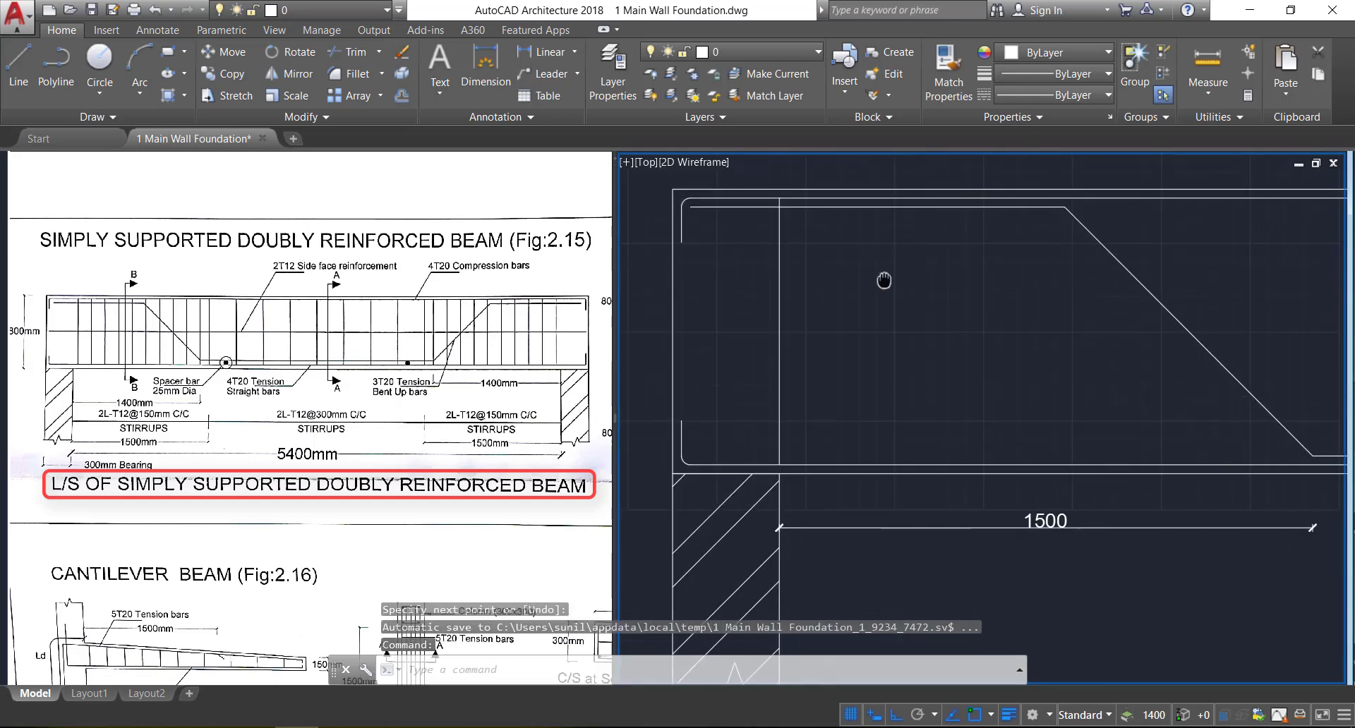
{"action": "type", "text": "o"}
{"action": "key", "text": "Return"}
Offset the first stirrup repeatedly at 150 spacing to fill the left 1500 zone
{"action": "type", "text": "150"}
{"action": "key", "text": "Return"}
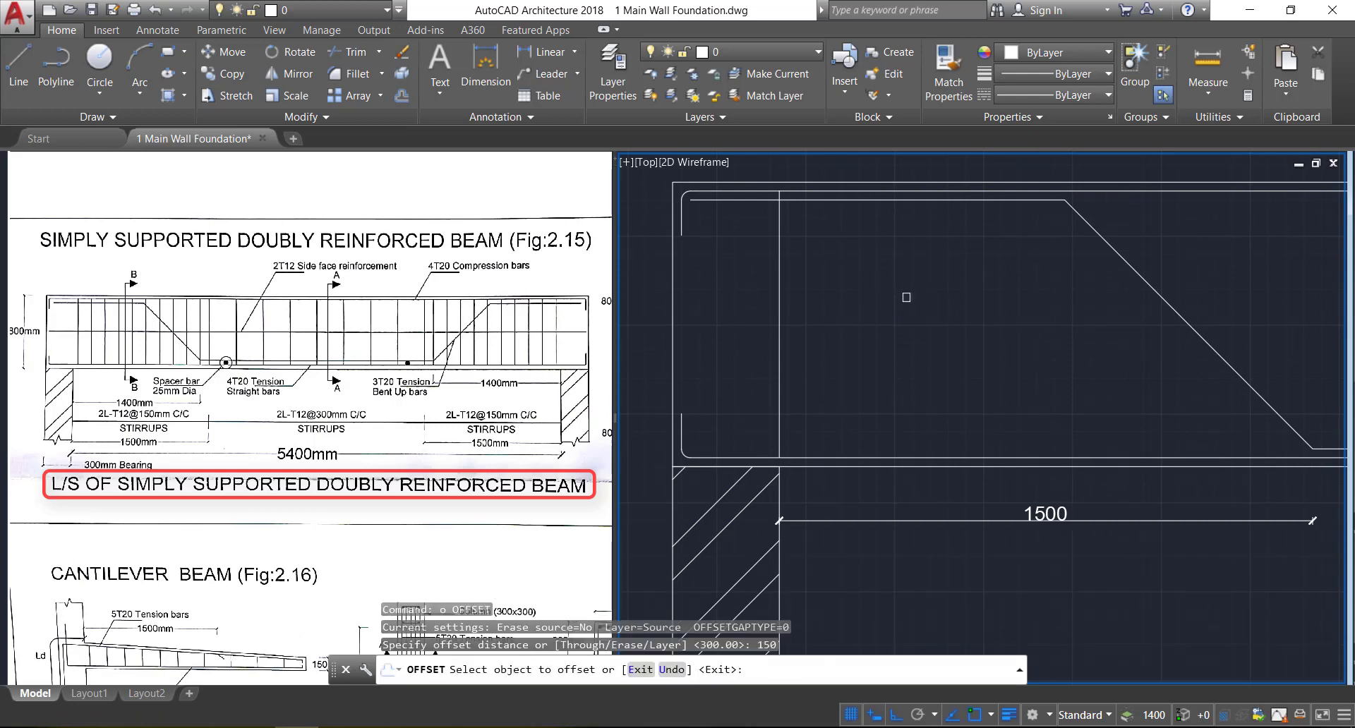
{"action": "scroll", "coordinate": [849, 317], "scroll_direction": "down", "scroll_amount": 4}
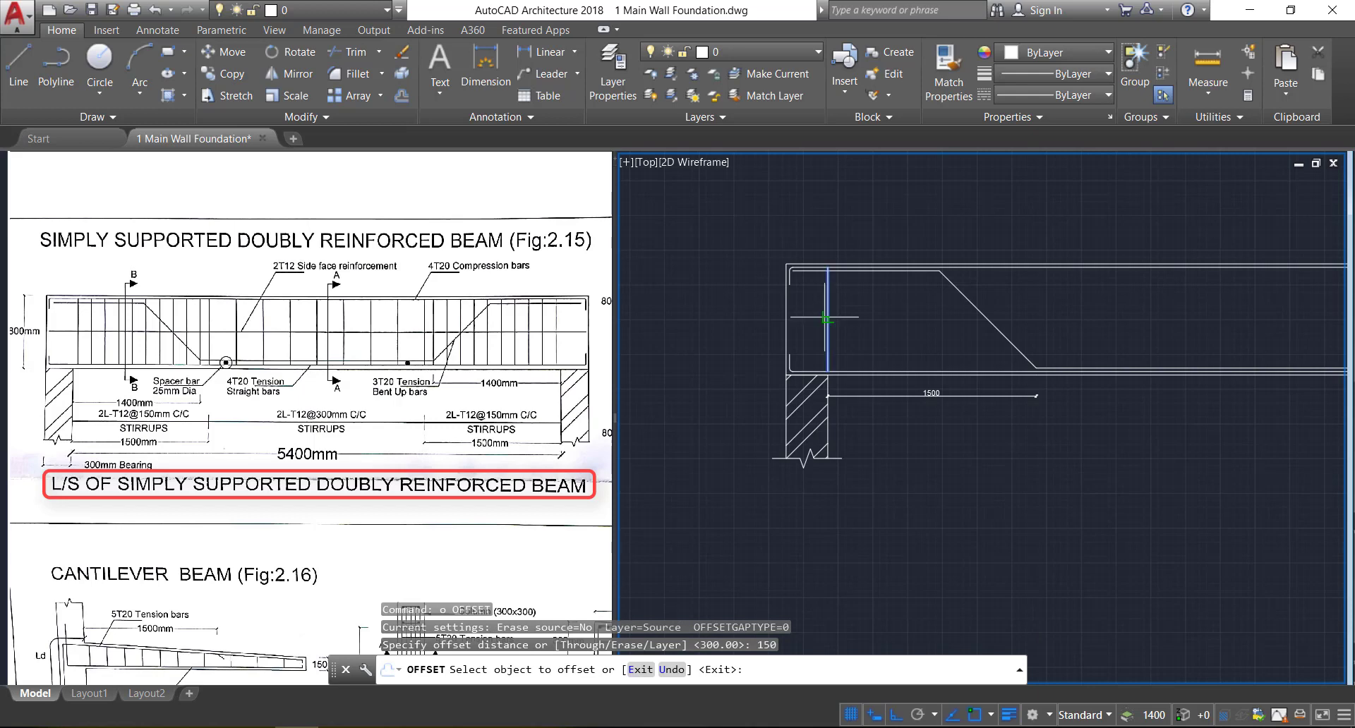
{"action": "left_click", "coordinate": [827, 318]}
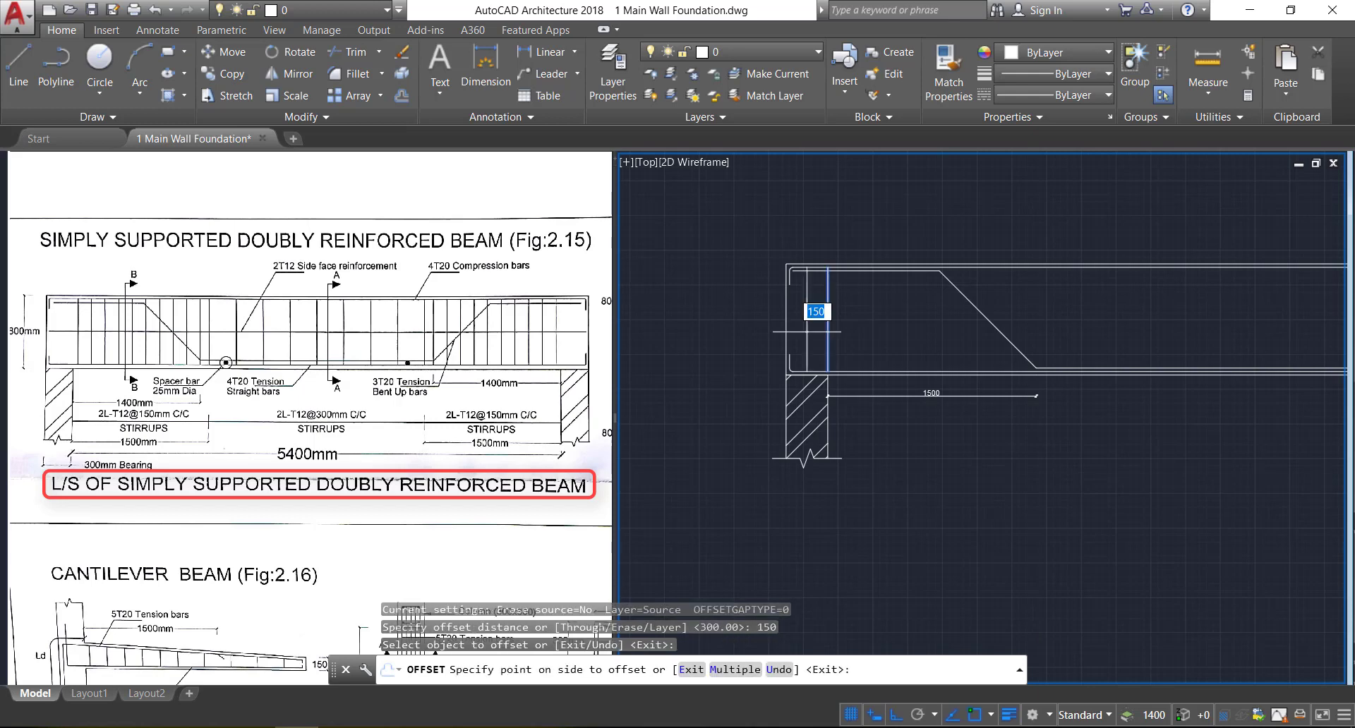
{"action": "left_click", "coordinate": [725, 670]}
{"action": "scroll", "coordinate": [769, 408], "scroll_direction": "down", "scroll_amount": 3}
{"action": "scroll", "coordinate": [911, 381], "scroll_direction": "up", "scroll_amount": 3}
{"action": "scroll", "coordinate": [945, 367], "scroll_direction": "down", "scroll_amount": 1}
{"action": "left_click", "coordinate": [948, 362]}
{"action": "left_click", "coordinate": [948, 362]}
{"action": "left_click", "coordinate": [948, 362]}
{"action": "left_click", "coordinate": [948, 362]}
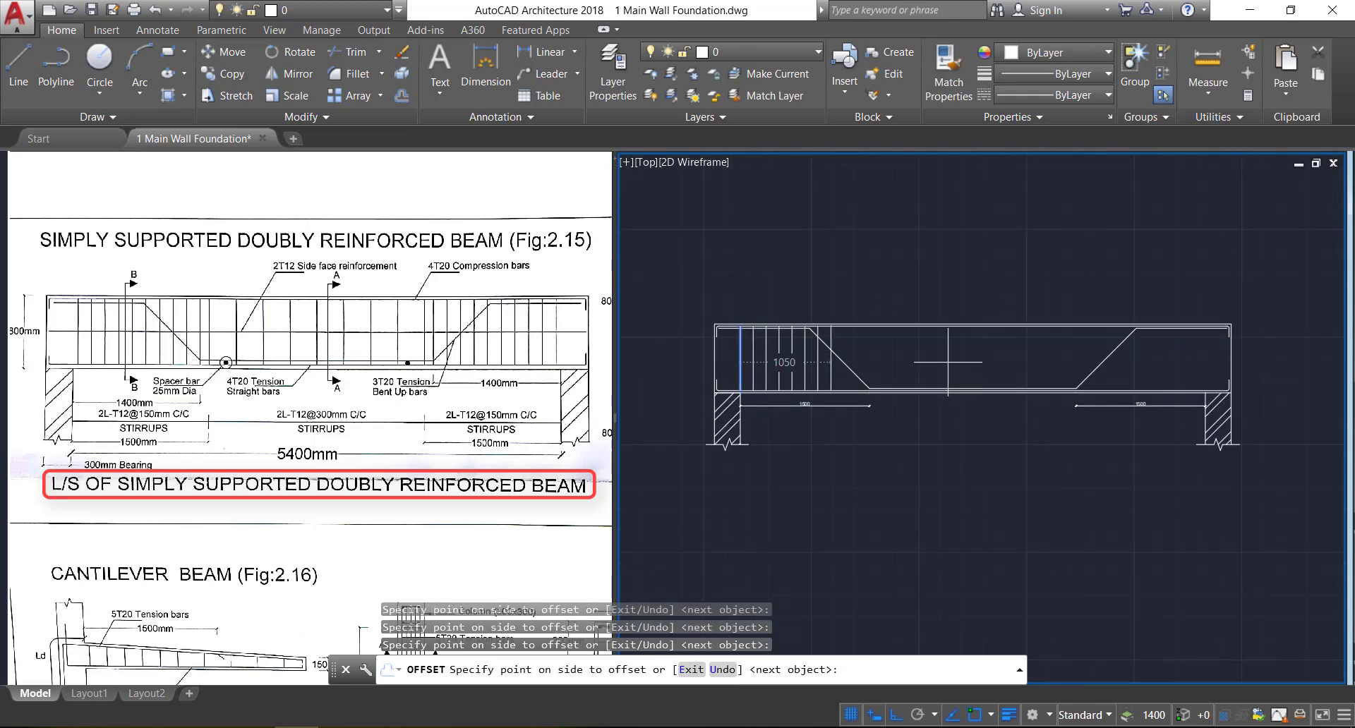
{"action": "left_click", "coordinate": [946, 361]}
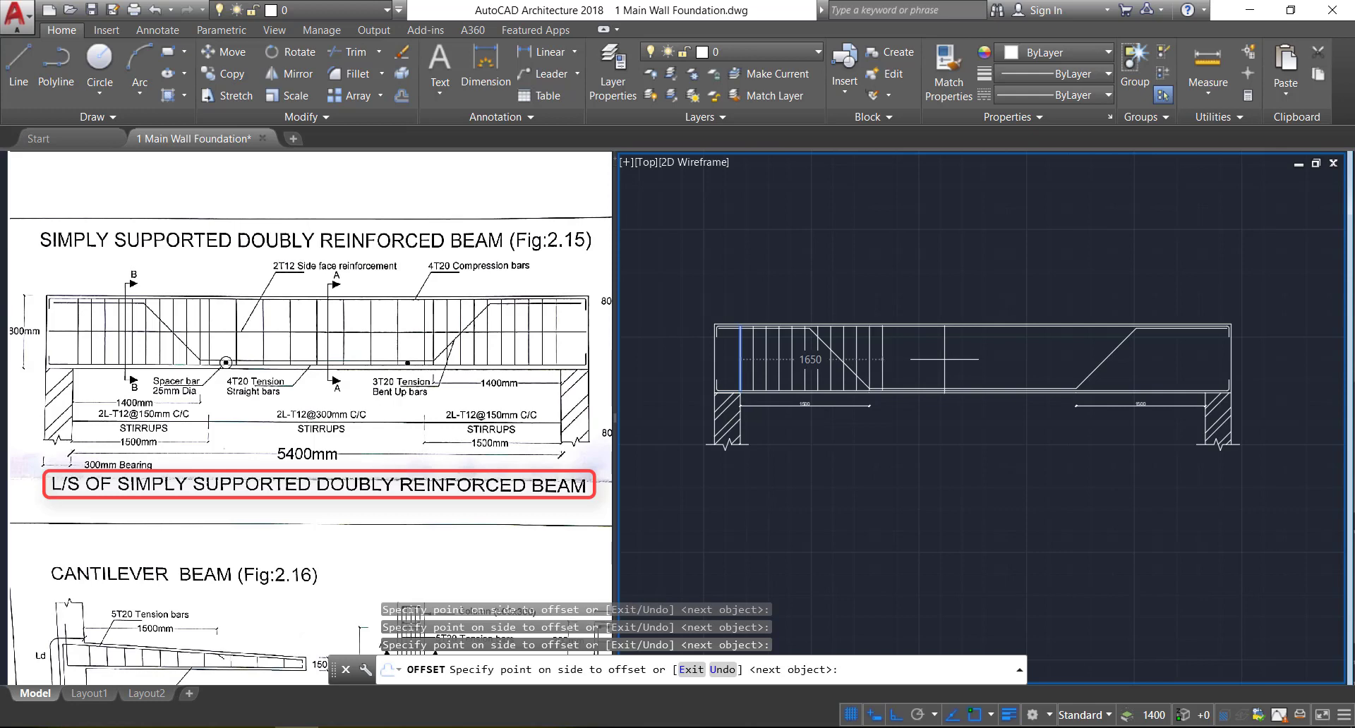
{"action": "key", "text": "Return"}
{"action": "key", "text": "Return"}
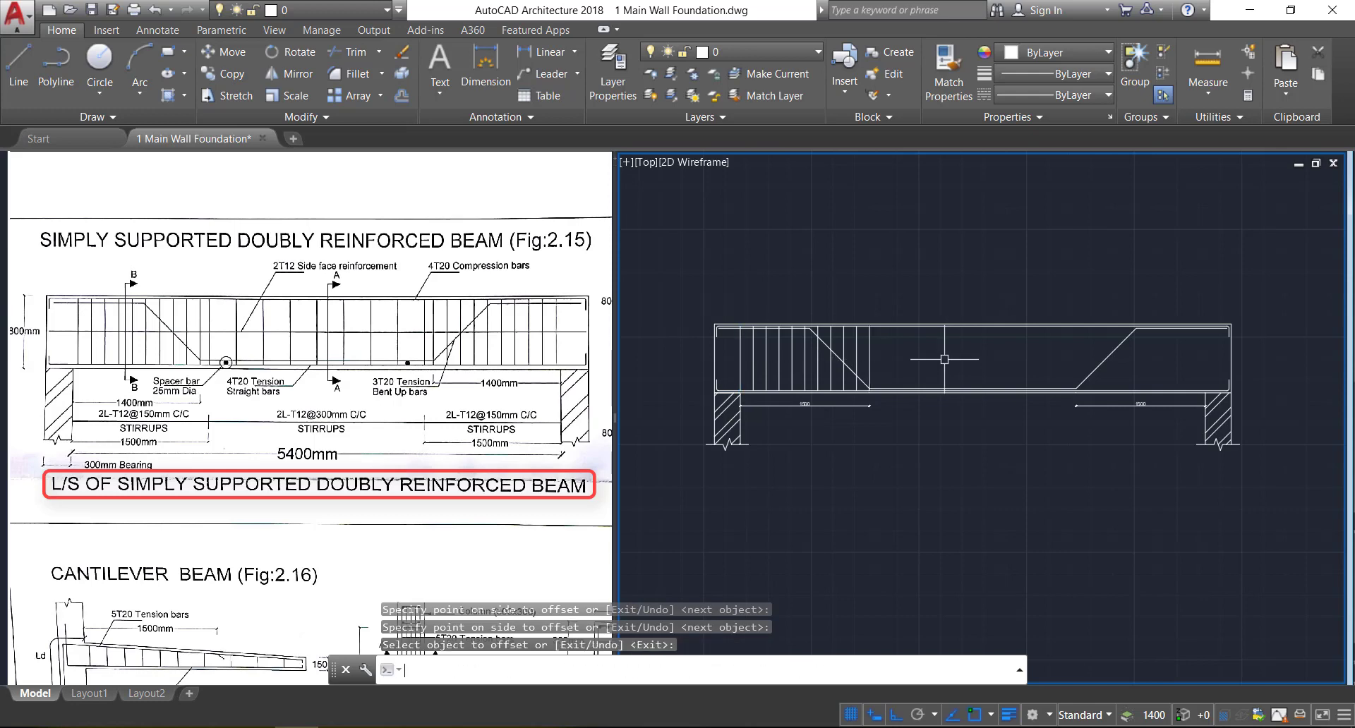
Offset the last left-zone stirrup at 300 spacing across the beam's middle, undoing the overshooting copy
{"action": "key", "text": "Return"}
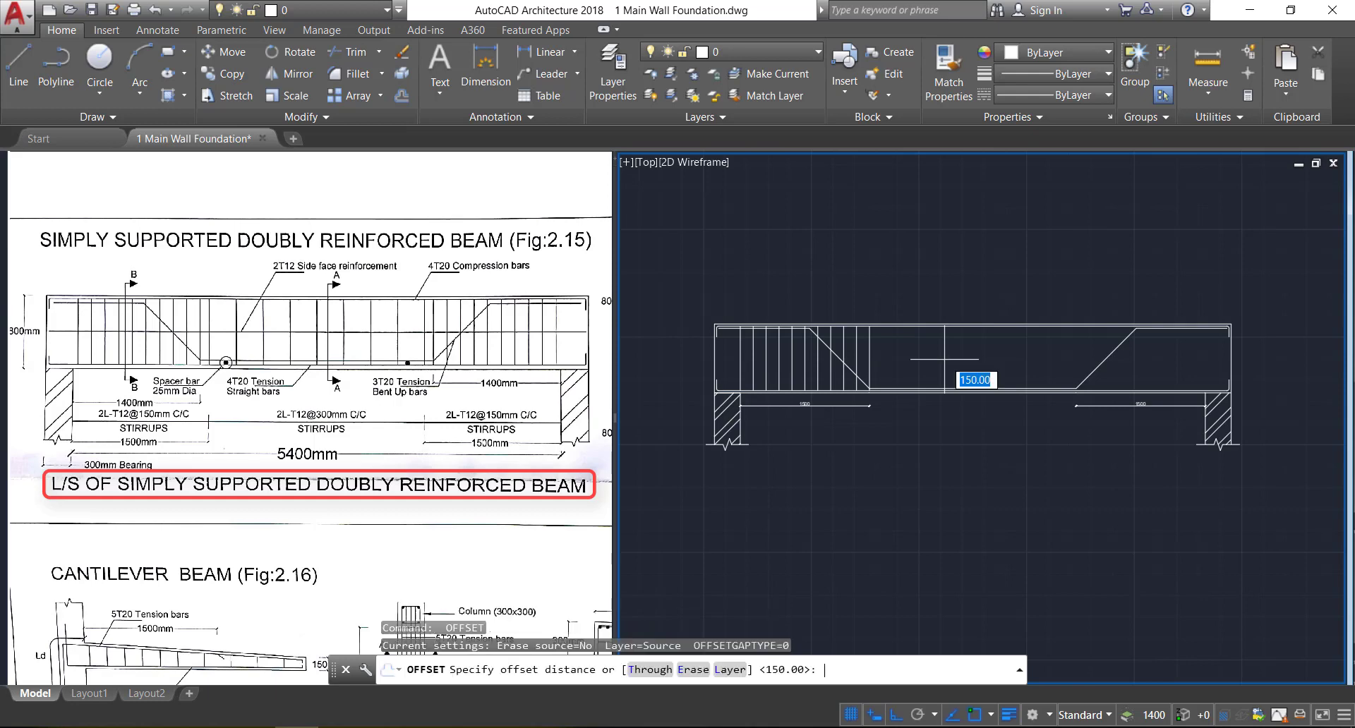
{"action": "type", "text": "300"}
{"action": "key", "text": "Return"}
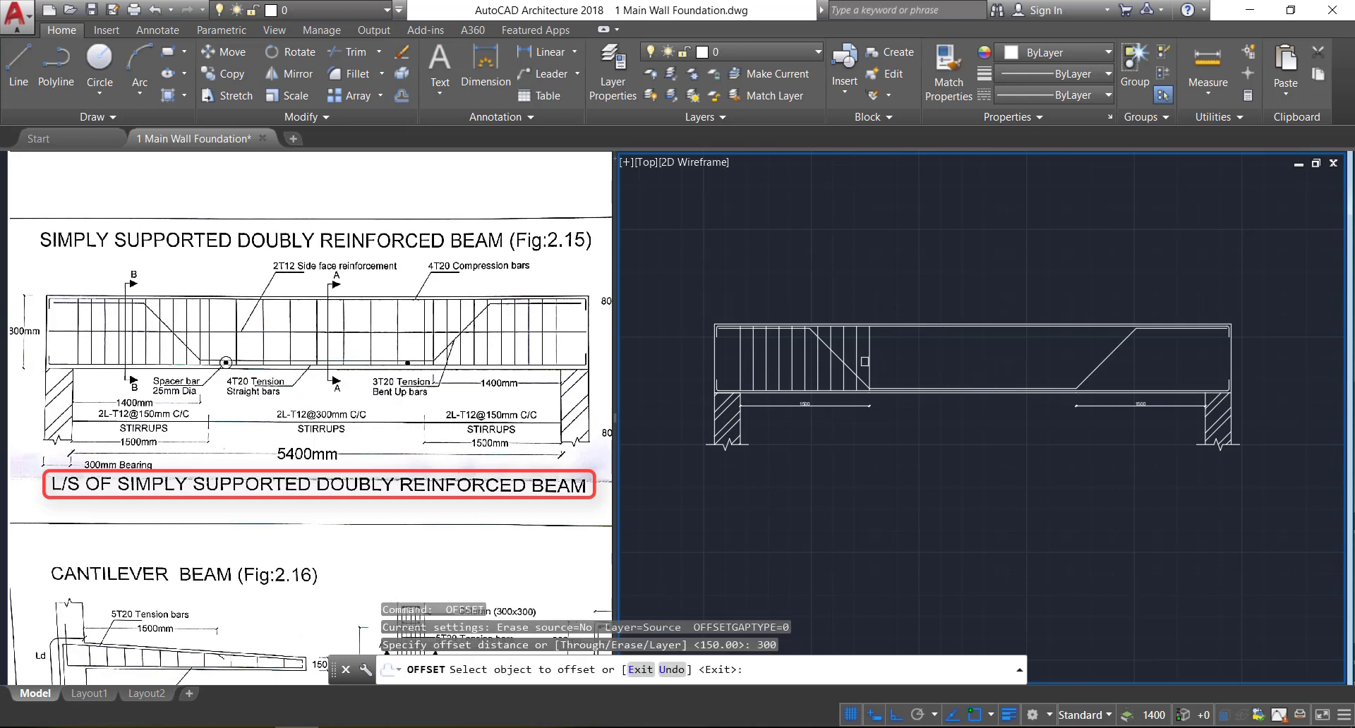
{"action": "left_click", "coordinate": [866, 362]}
{"action": "key", "text": "m"}
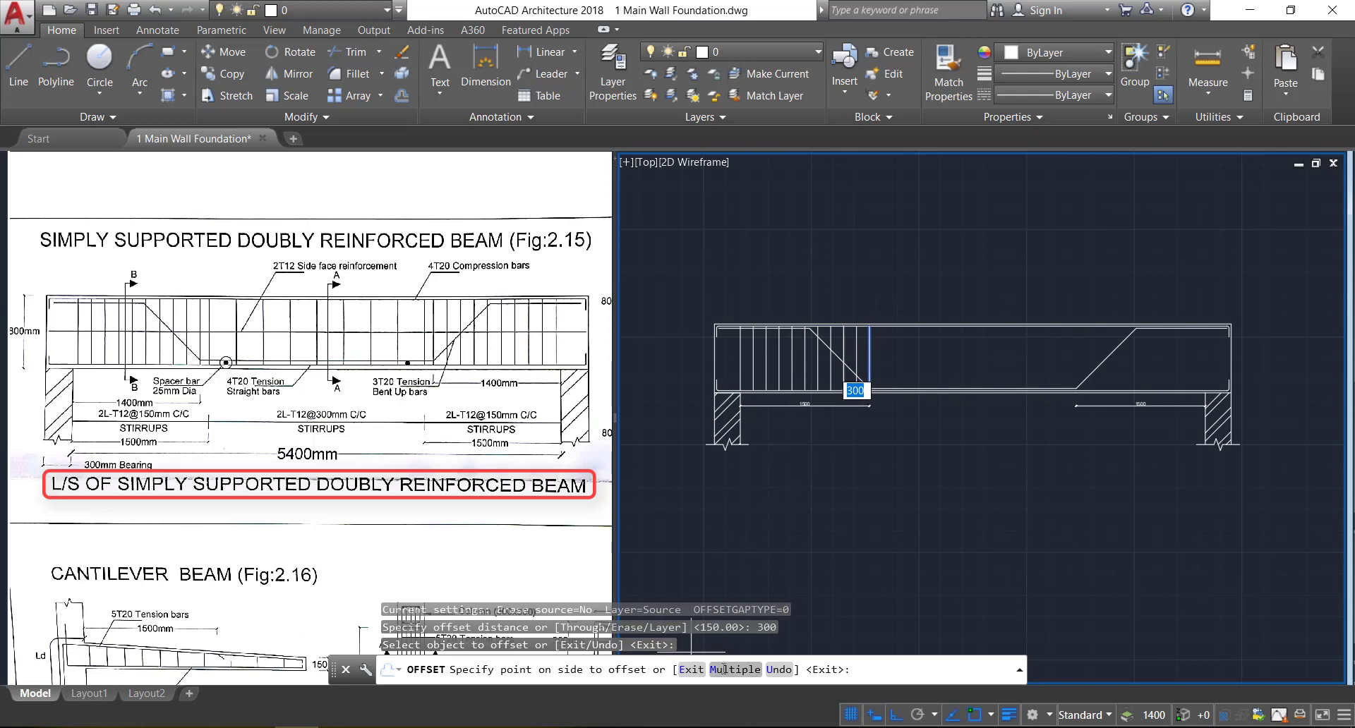
{"action": "key", "text": "Return"}
{"action": "left_click", "coordinate": [1143, 357]}
{"action": "left_click", "coordinate": [1149, 358]}
{"action": "left_click", "coordinate": [1148, 358]}
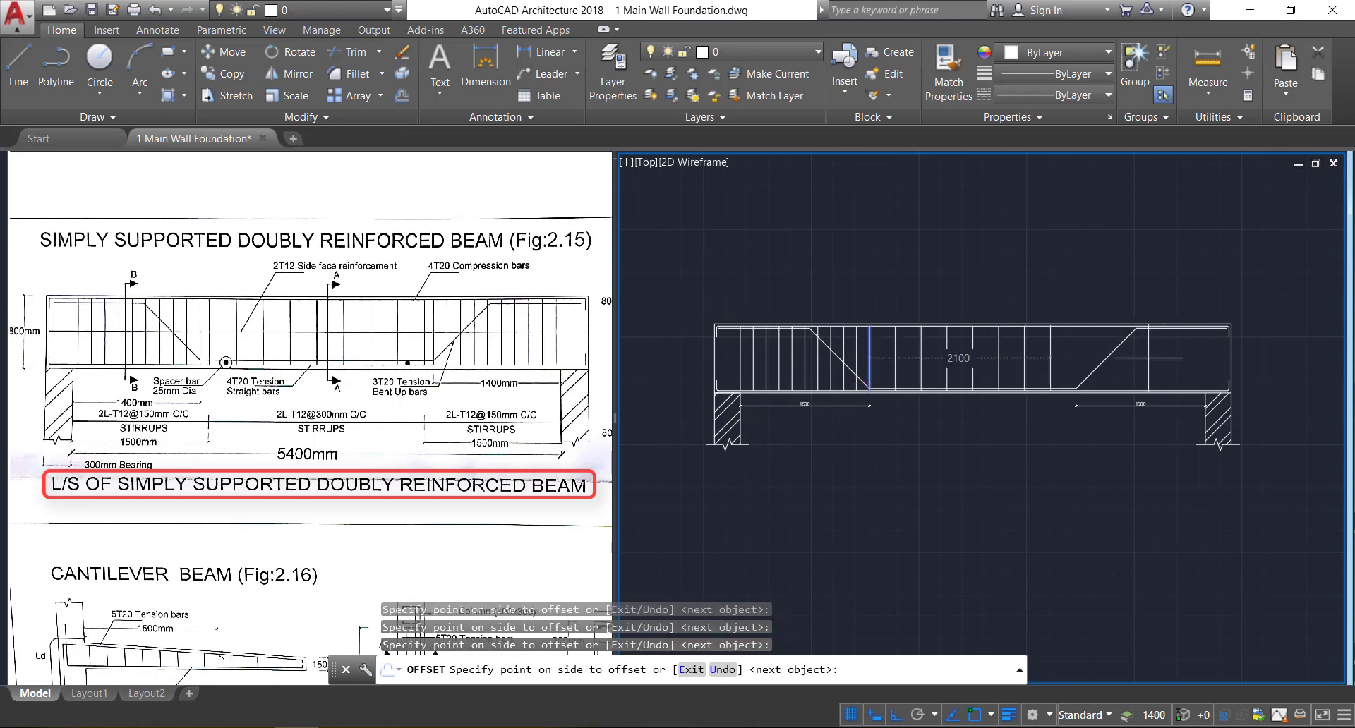
{"action": "scroll", "coordinate": [1149, 358], "scroll_direction": "up", "scroll_amount": 4}
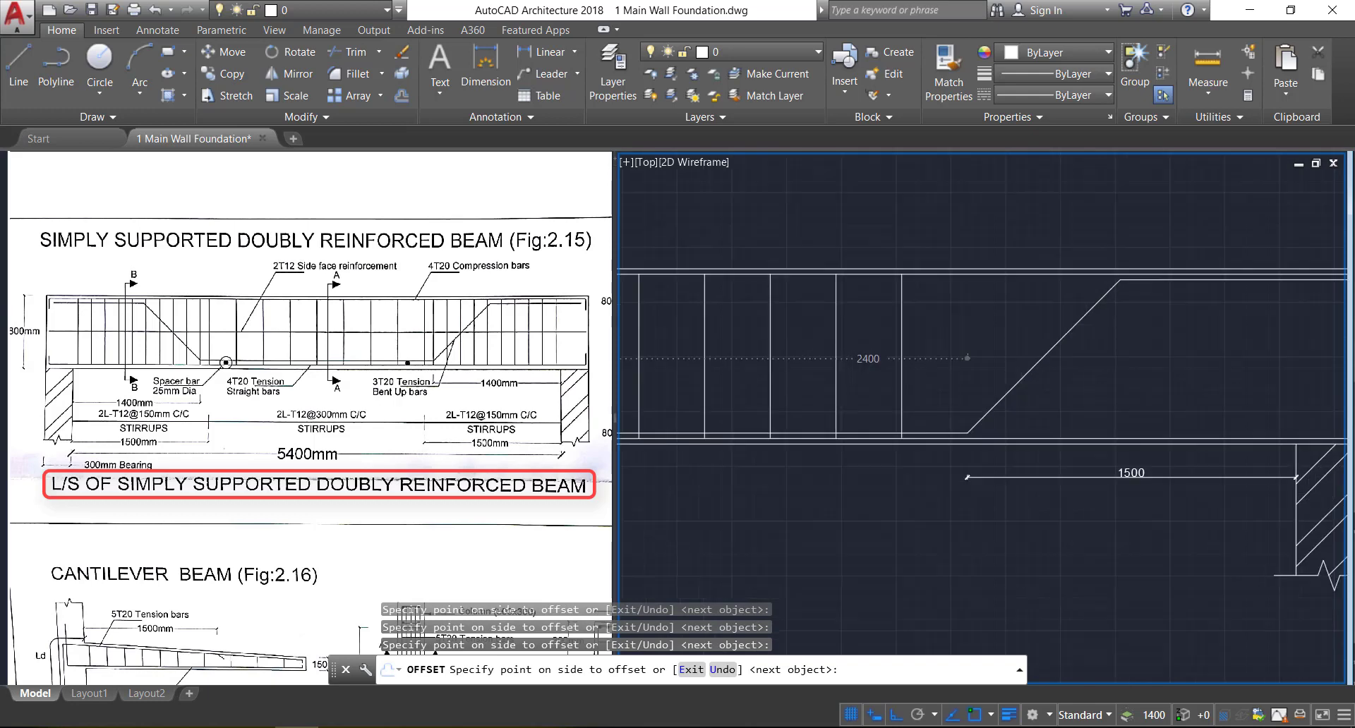
{"action": "left_click", "coordinate": [1147, 359]}
{"action": "type", "text": "u"}
{"action": "key", "text": "Return"}
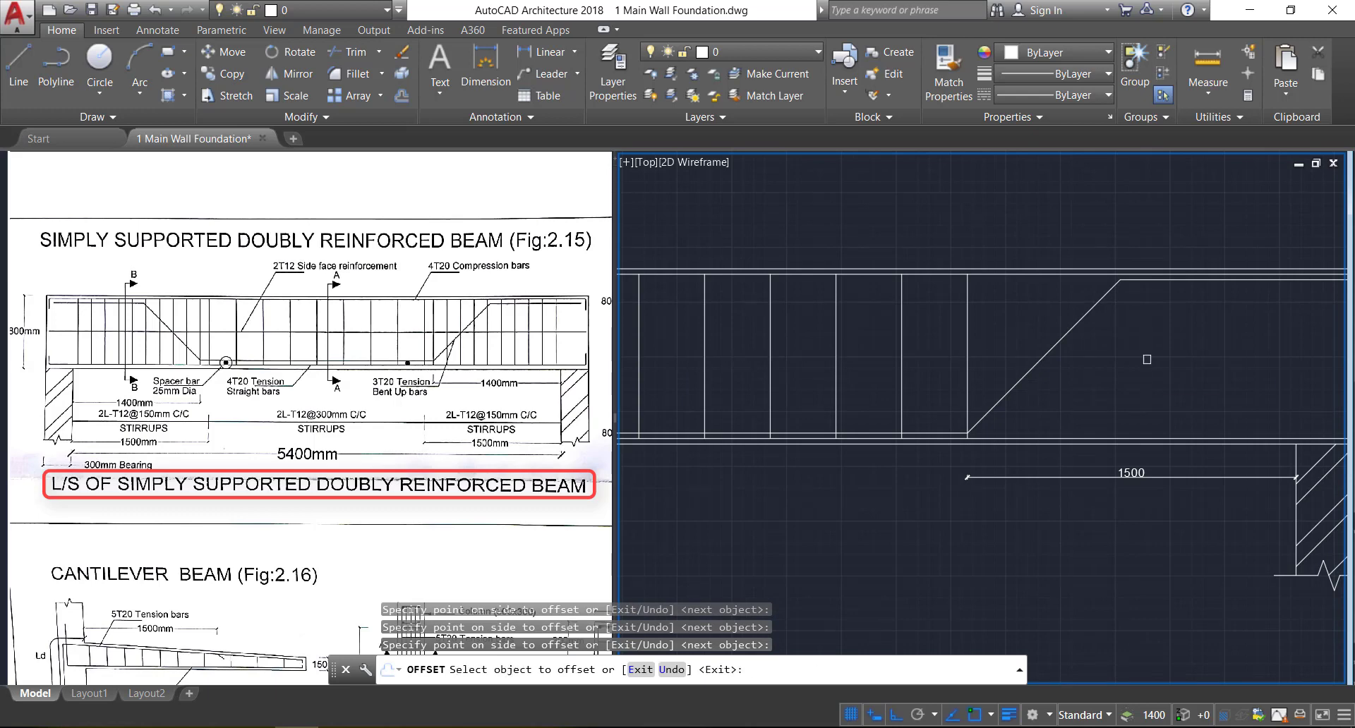
{"action": "key", "text": "Return"}
{"action": "key", "text": "Return"}
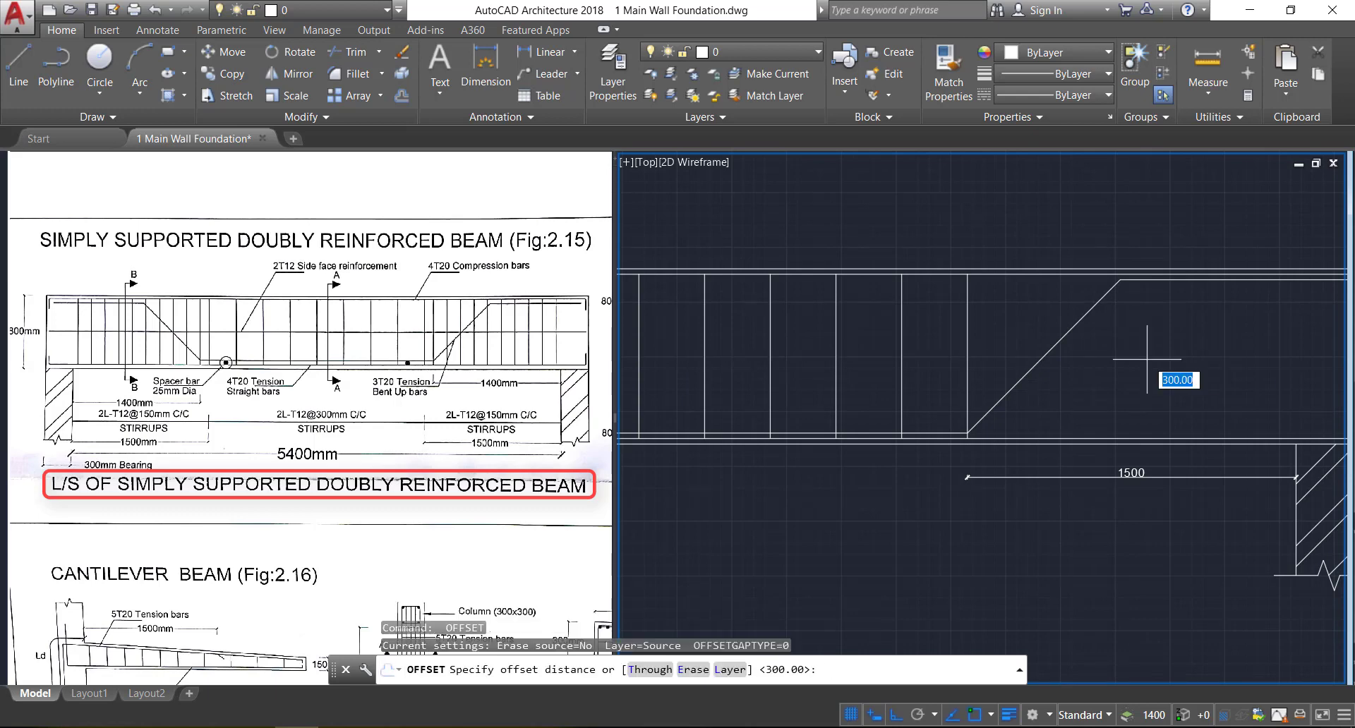
Offset the last middle stirrup six times at 150 spacing across the right 1500 zone
{"action": "type", "text": "150"}
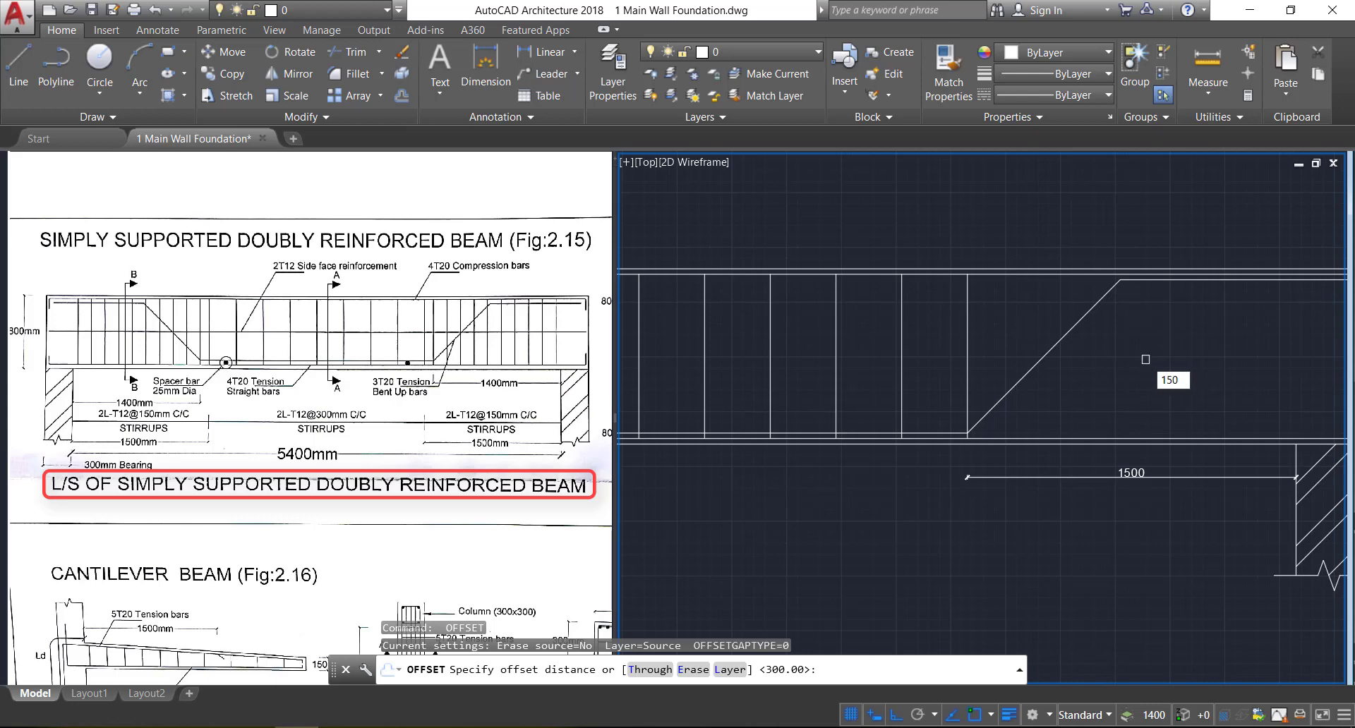
{"action": "key", "text": "Return"}
{"action": "left_click", "coordinate": [967, 376]}
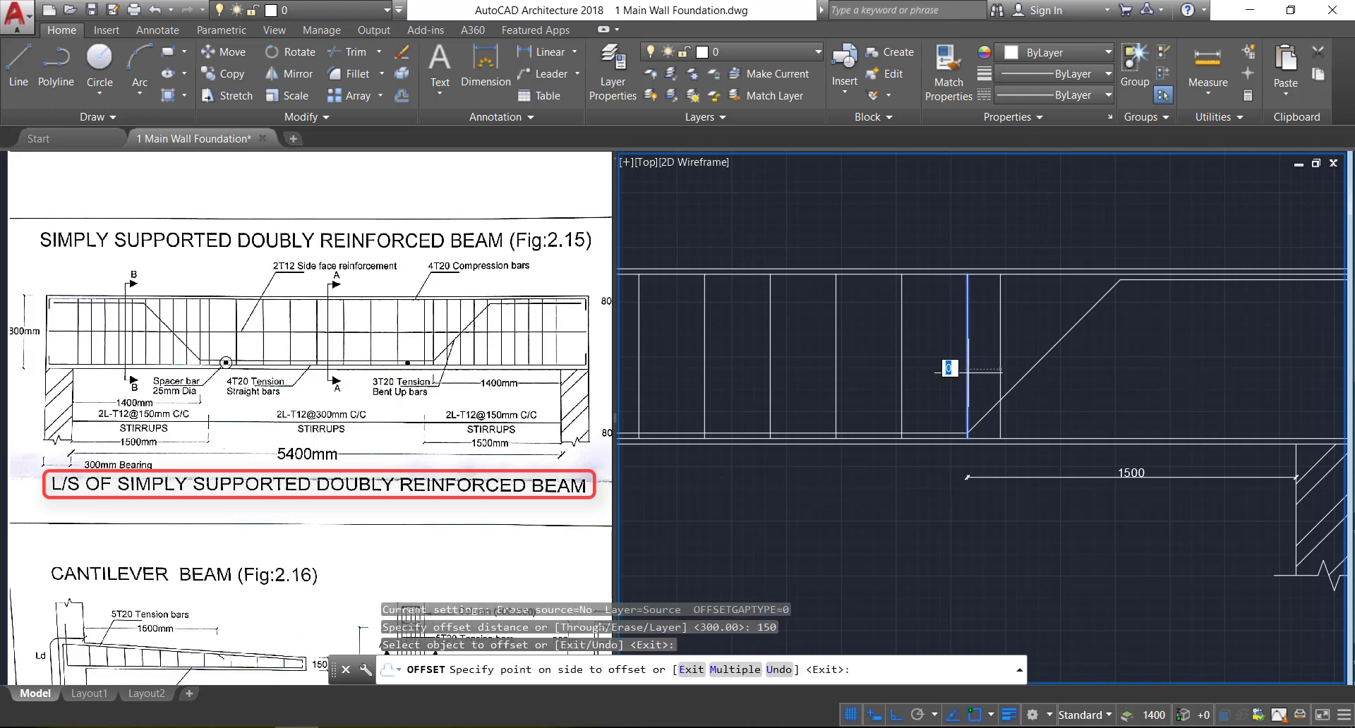
{"action": "left_click", "coordinate": [733, 670]}
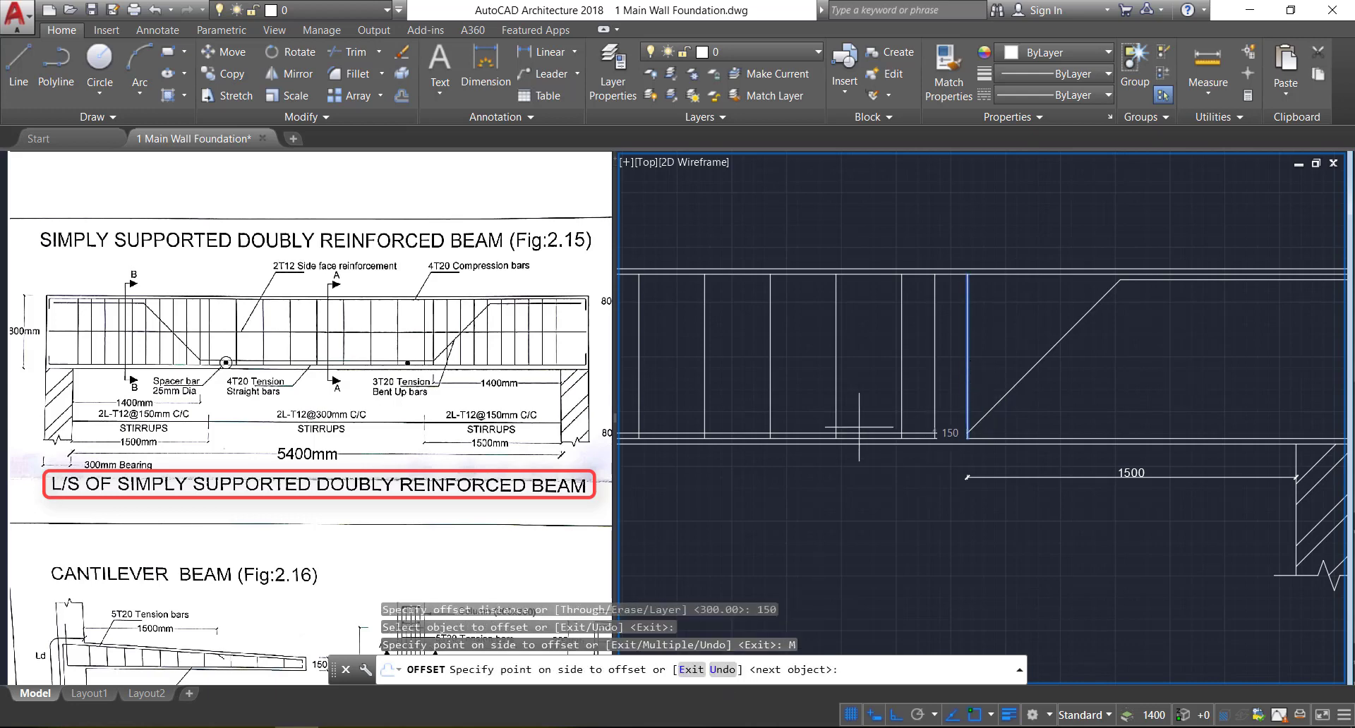
{"action": "scroll", "coordinate": [805, 425], "scroll_direction": "down", "scroll_amount": 3}
{"action": "scroll", "coordinate": [976, 398], "scroll_direction": "up", "scroll_amount": 4}
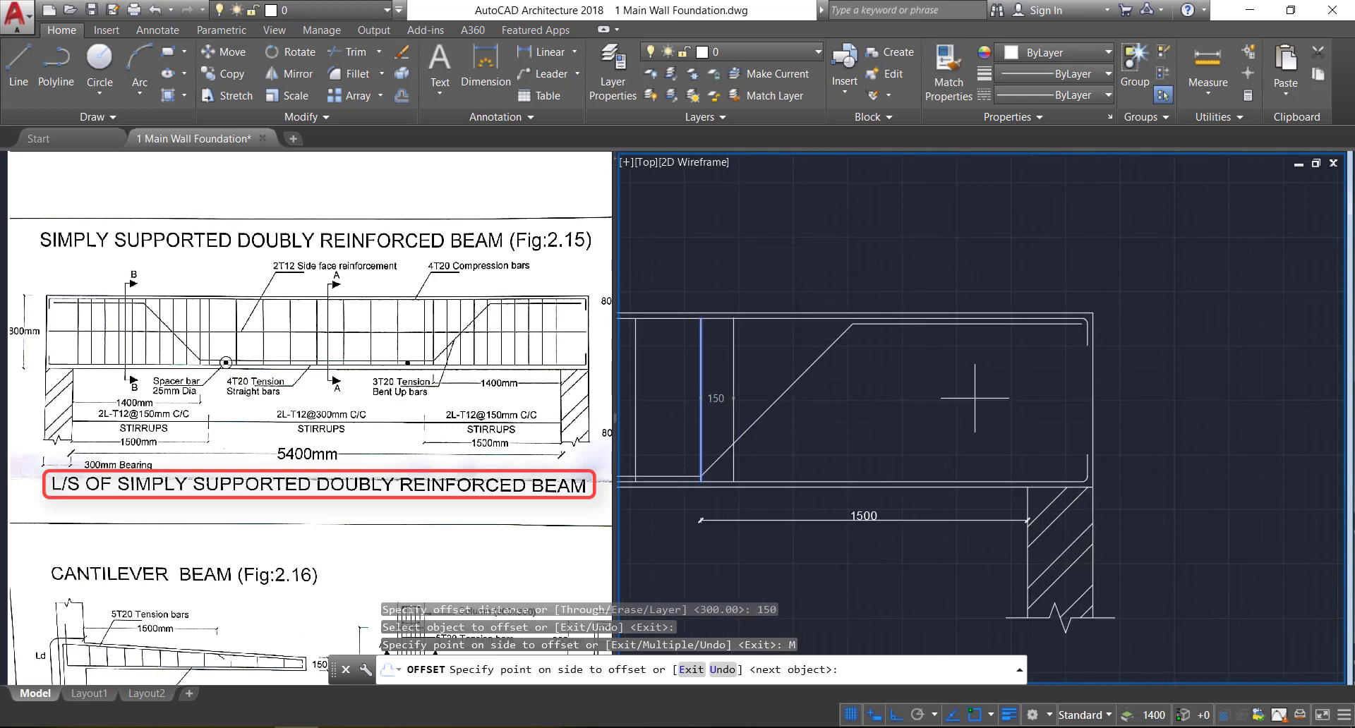
{"action": "left_click", "coordinate": [1150, 399]}
{"action": "left_click", "coordinate": [1156, 398]}
{"action": "left_click", "coordinate": [1161, 398]}
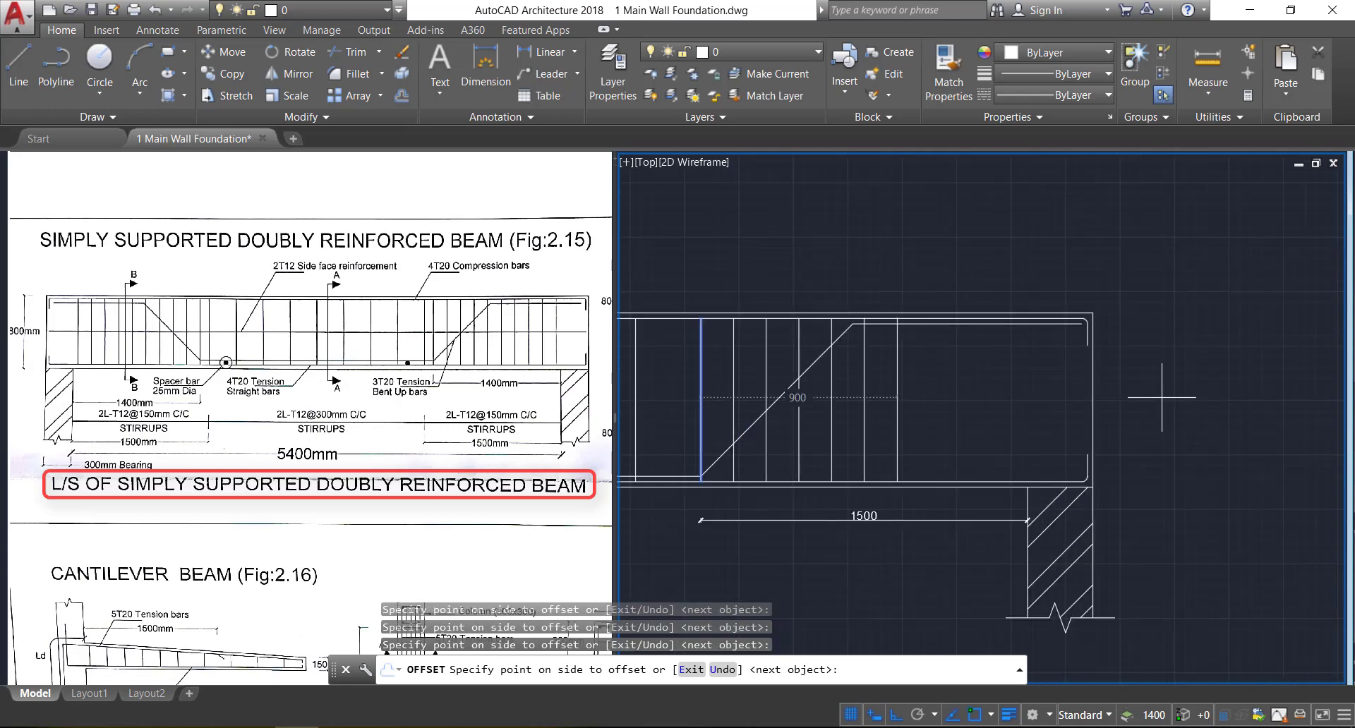
{"action": "left_click", "coordinate": [1162, 397]}
{"action": "left_click", "coordinate": [1162, 397]}
{"action": "left_click", "coordinate": [1162, 397]}
{"action": "key", "text": "Return"}
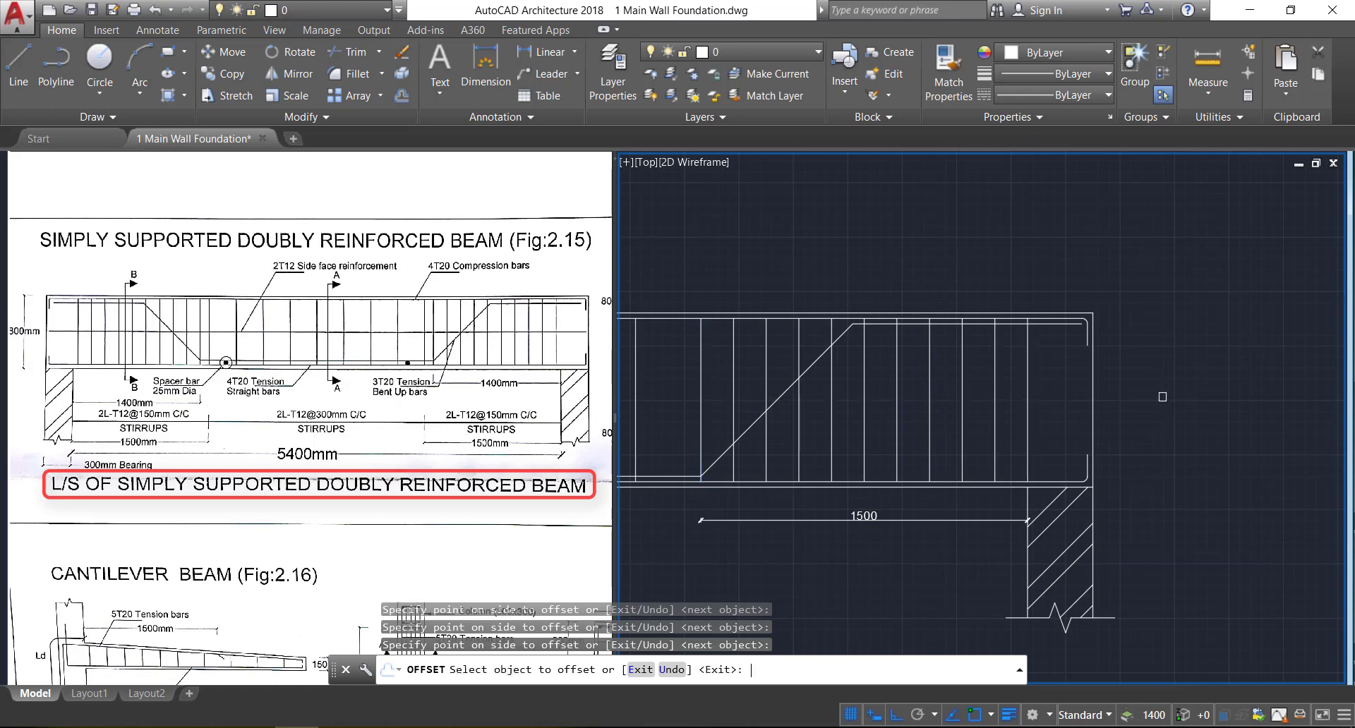
{"action": "scroll", "coordinate": [1227, 393], "scroll_direction": "down", "scroll_amount": 5}
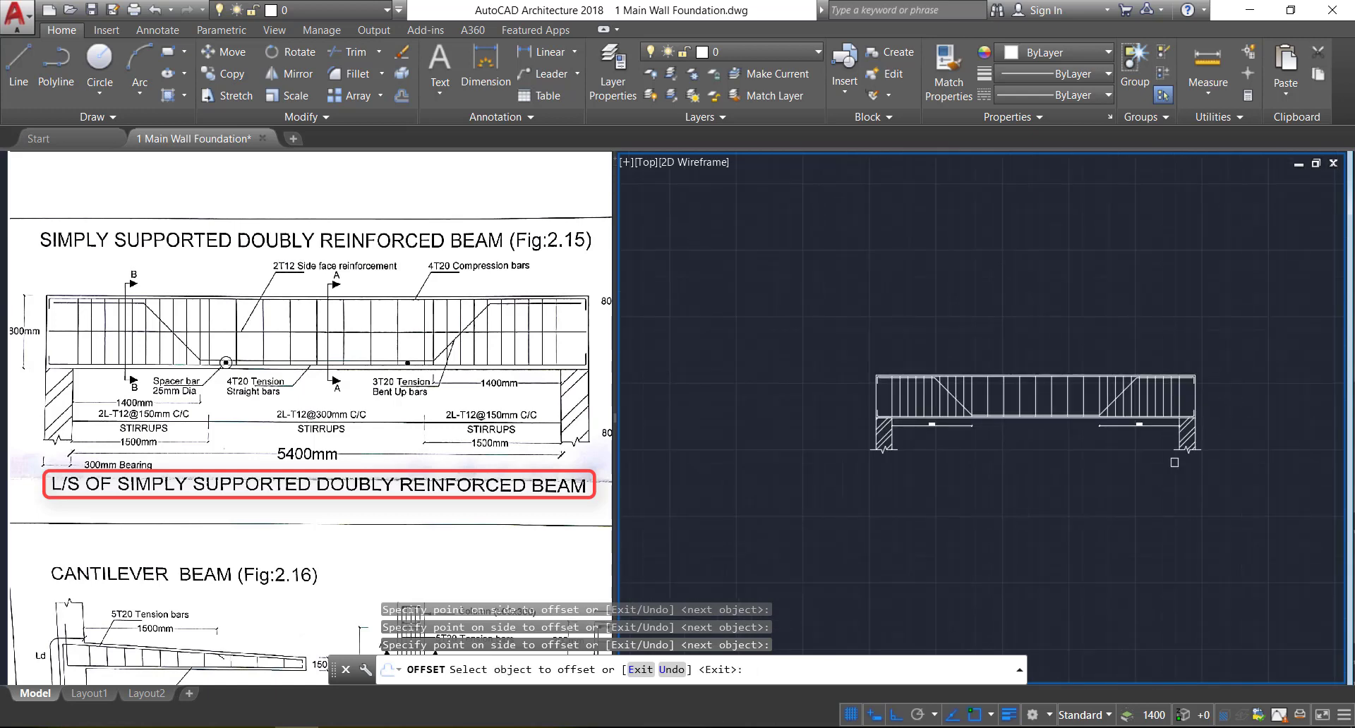
{"action": "scroll", "coordinate": [1021, 479], "scroll_direction": "up", "scroll_amount": 2}
{"action": "scroll", "coordinate": [1027, 473], "scroll_direction": "up", "scroll_amount": 2}
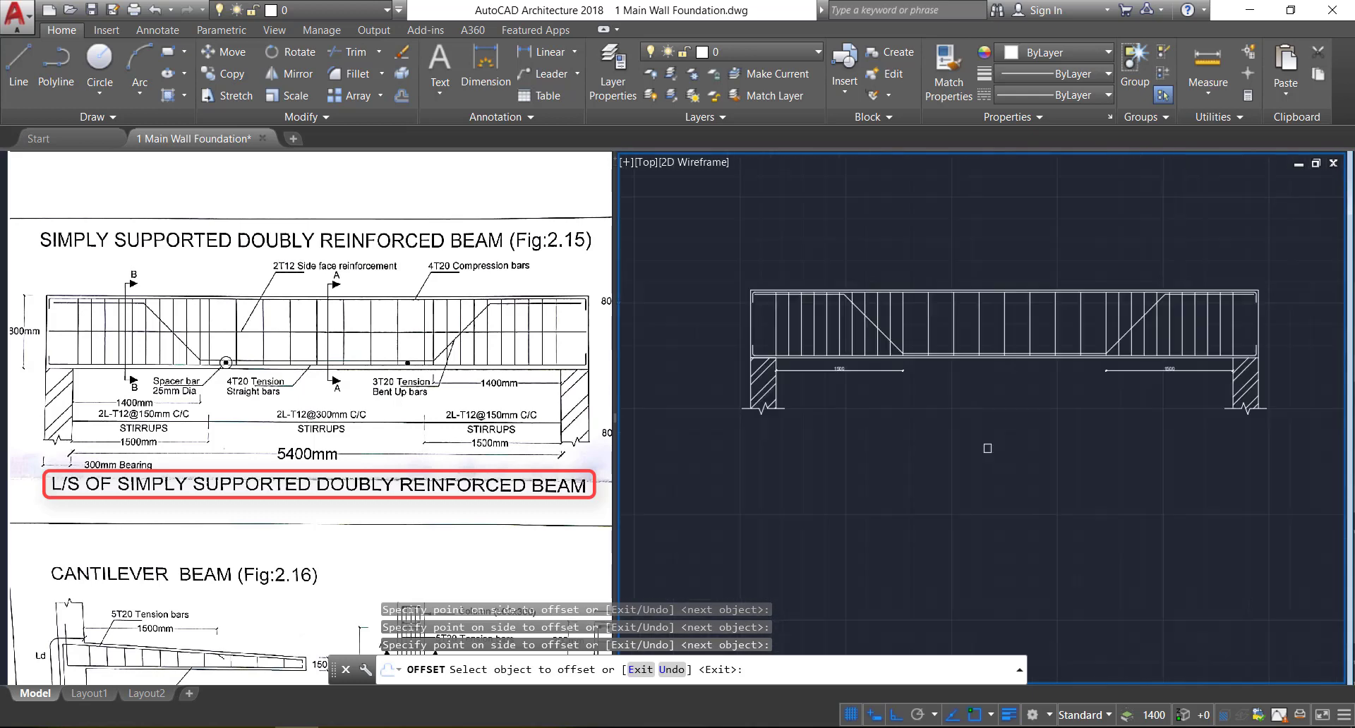
{"action": "scroll", "coordinate": [983, 452], "scroll_direction": "down", "scroll_amount": 2}
{"action": "key", "text": "Escape"}
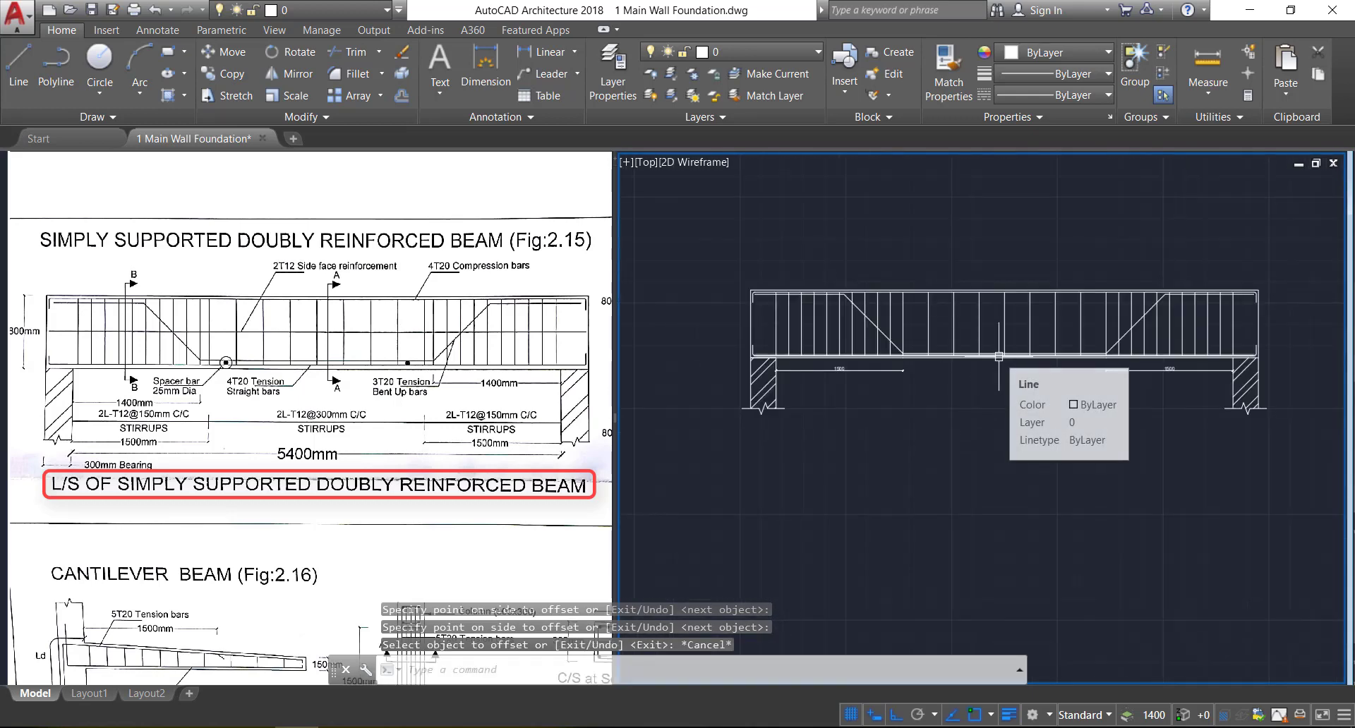
Draw a 25×25 square on the beam's bottom edge using the rectangle Dimensions option
{"action": "scroll", "coordinate": [923, 353], "scroll_direction": "up", "scroll_amount": 3}
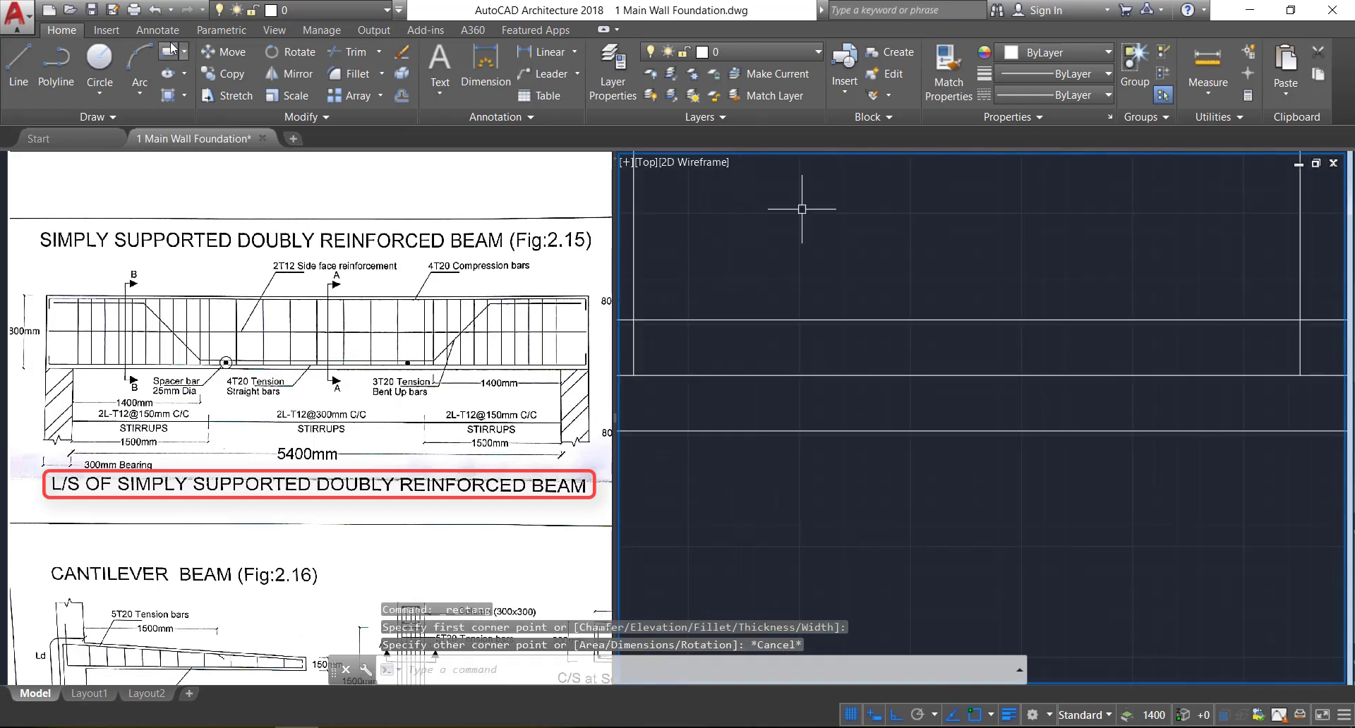
{"action": "left_click", "coordinate": [168, 51]}
{"action": "left_click", "coordinate": [949, 375]}
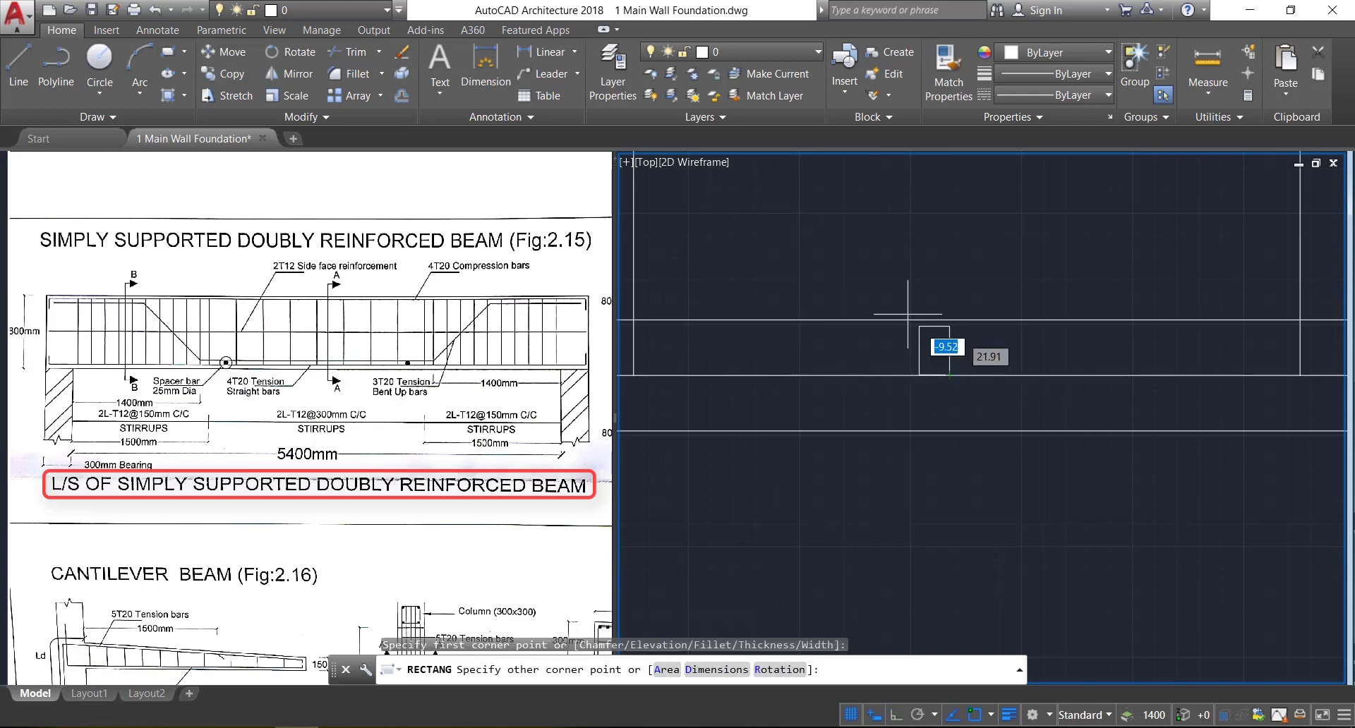
{"action": "type", "text": "d"}
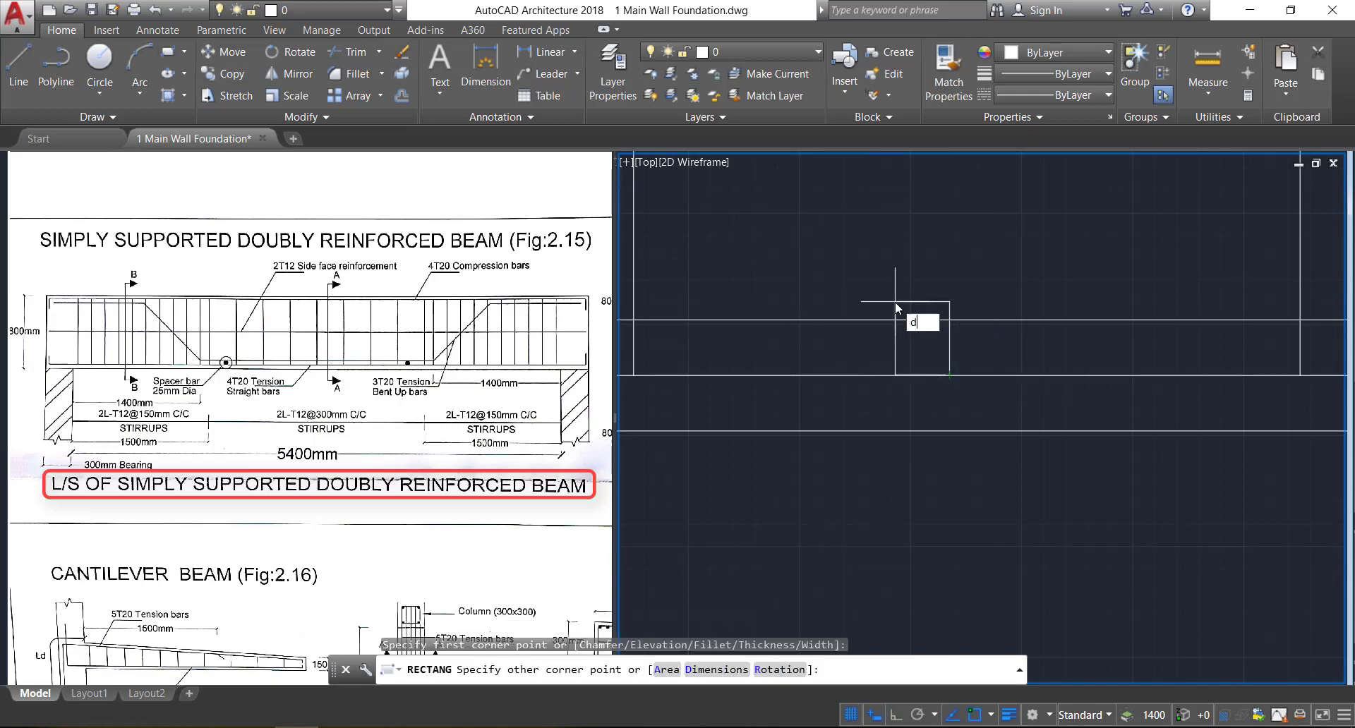
{"action": "key", "text": "Return"}
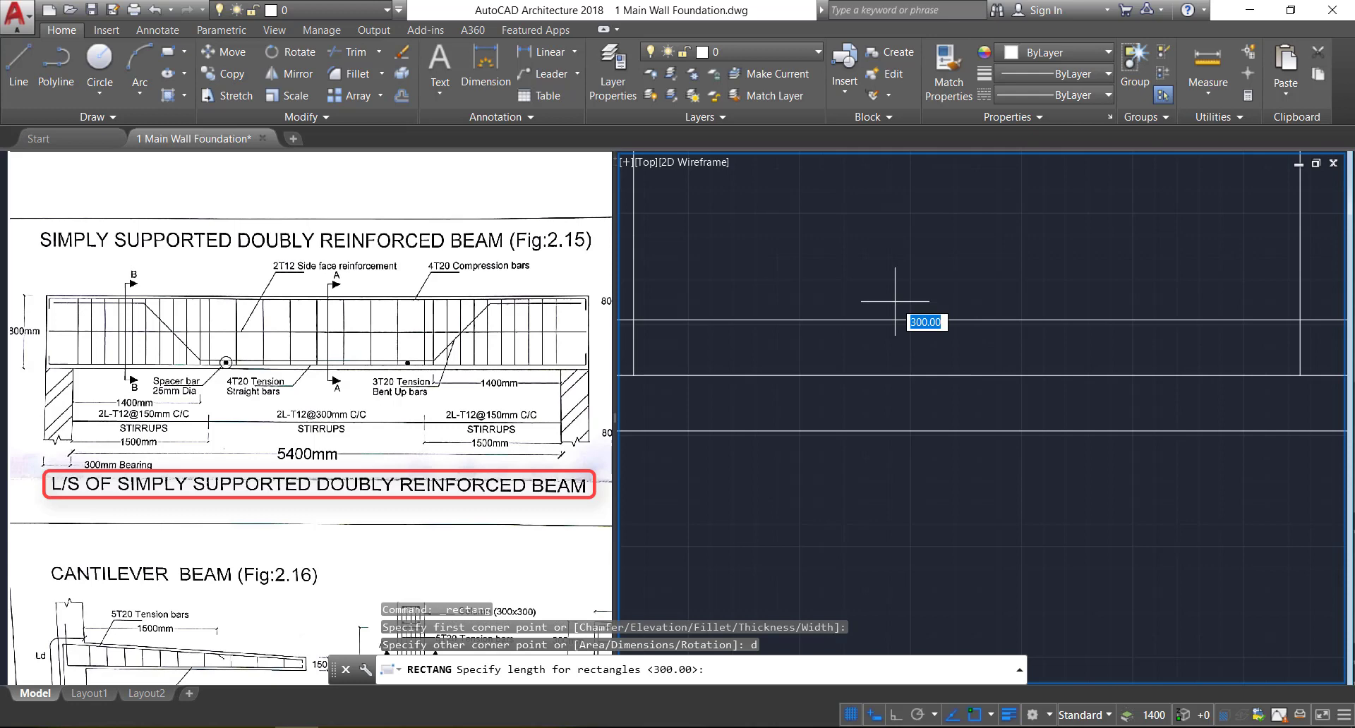
{"action": "type", "text": "25"}
{"action": "key", "text": "Return"}
{"action": "type", "text": "25"}
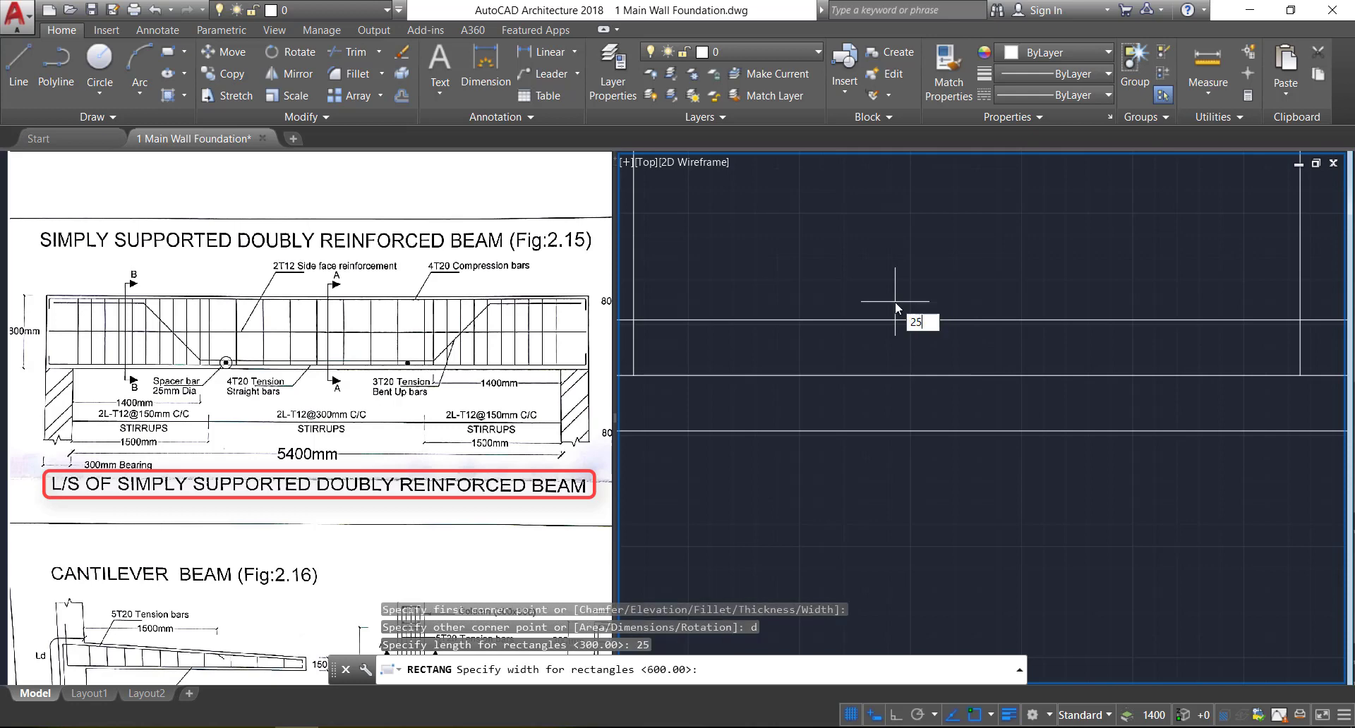
{"action": "key", "text": "Return"}
{"action": "left_click", "coordinate": [896, 322]}
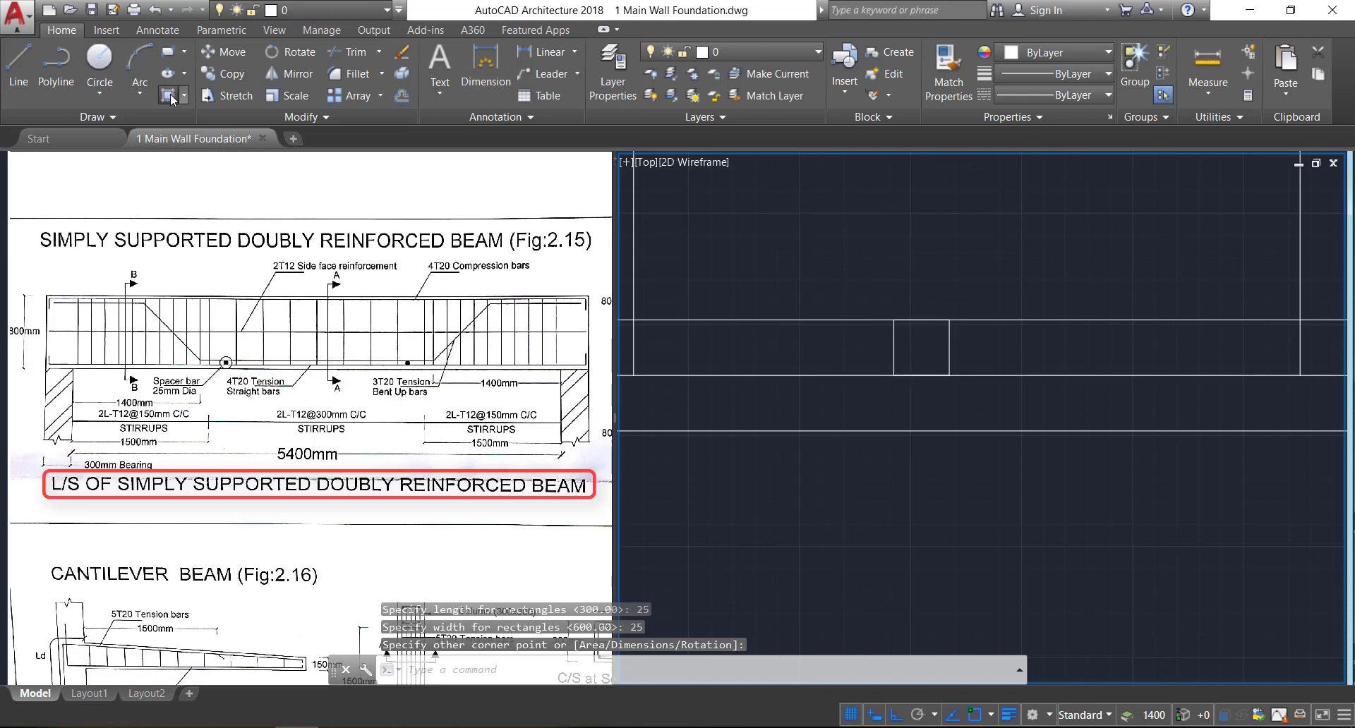
Fill the small square with a solid hatch and select it
{"action": "left_click", "coordinate": [168, 74]}
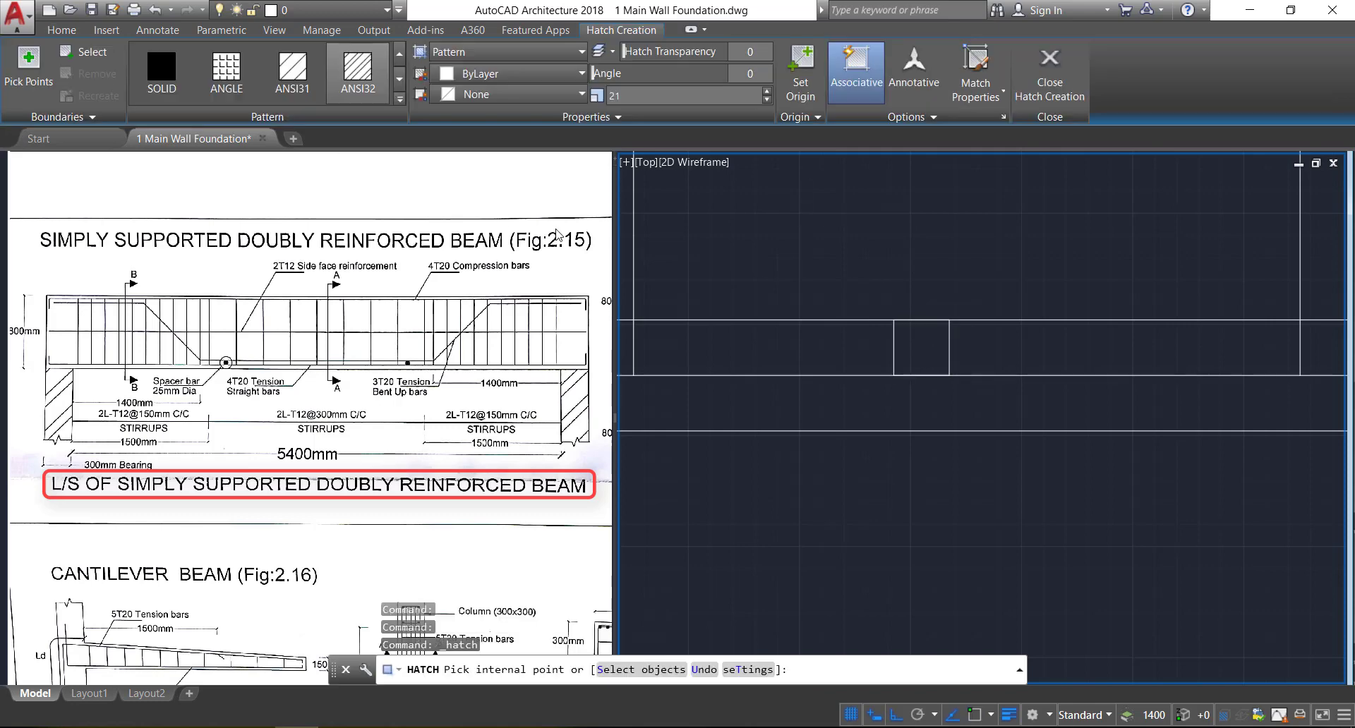
{"action": "left_click", "coordinate": [920, 347]}
{"action": "key", "text": "Return"}
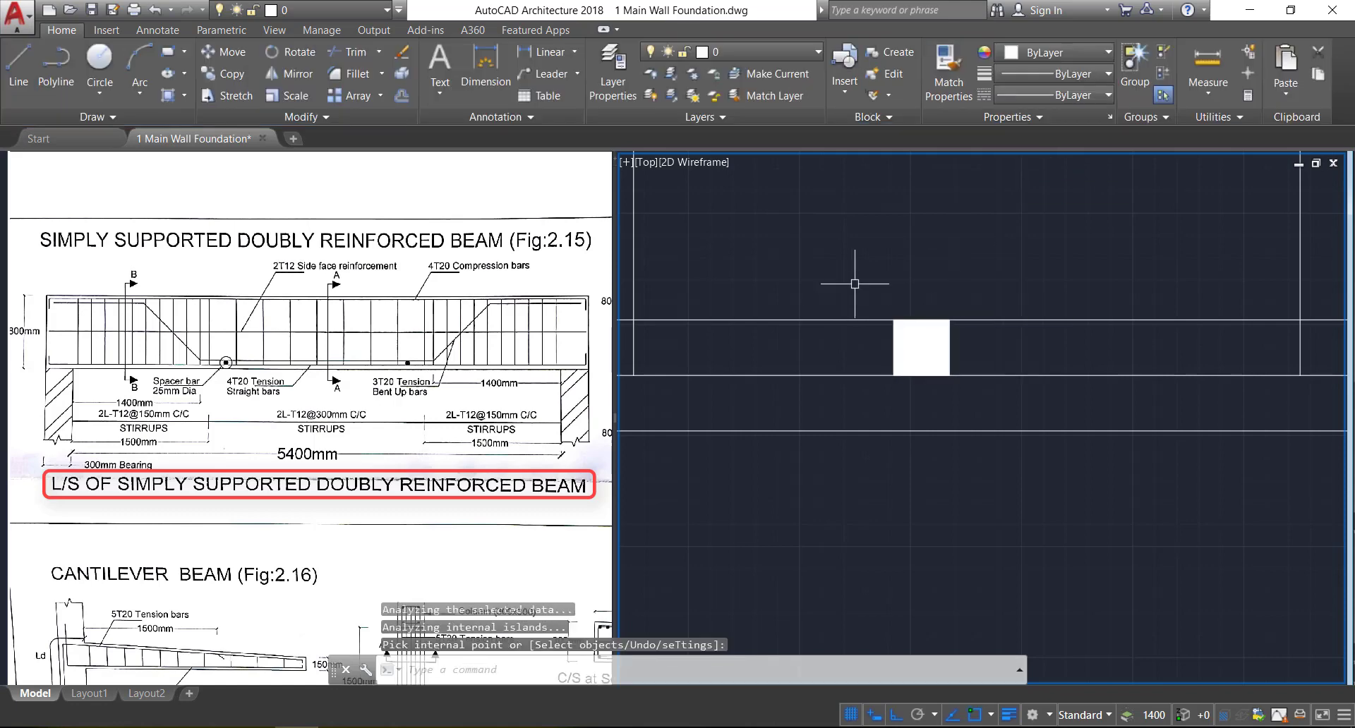
{"action": "left_click", "coordinate": [860, 276]}
{"action": "left_click", "coordinate": [1000, 400]}
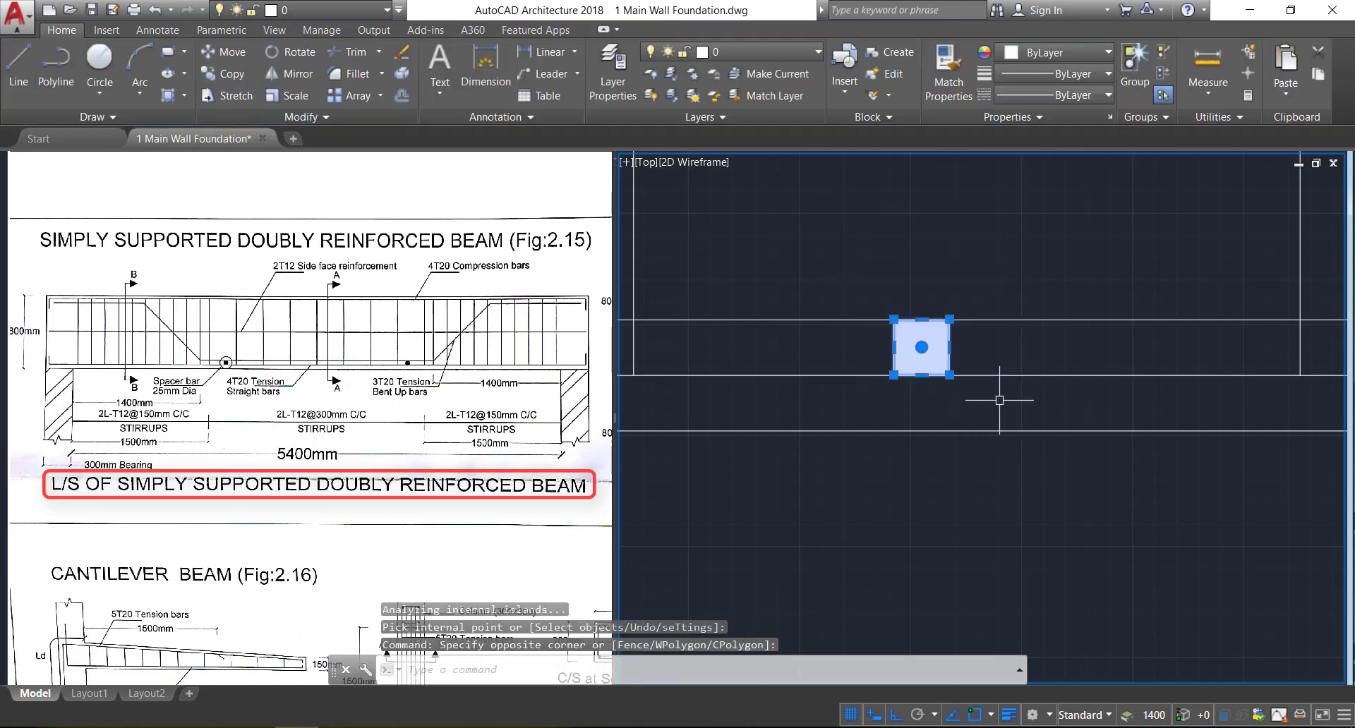
{"action": "left_click", "coordinate": [292, 74]}
Mirror the filled square about a vertical line through the beam midpoint, keeping the original
{"action": "scroll", "coordinate": [816, 288], "scroll_direction": "up", "scroll_amount": 5}
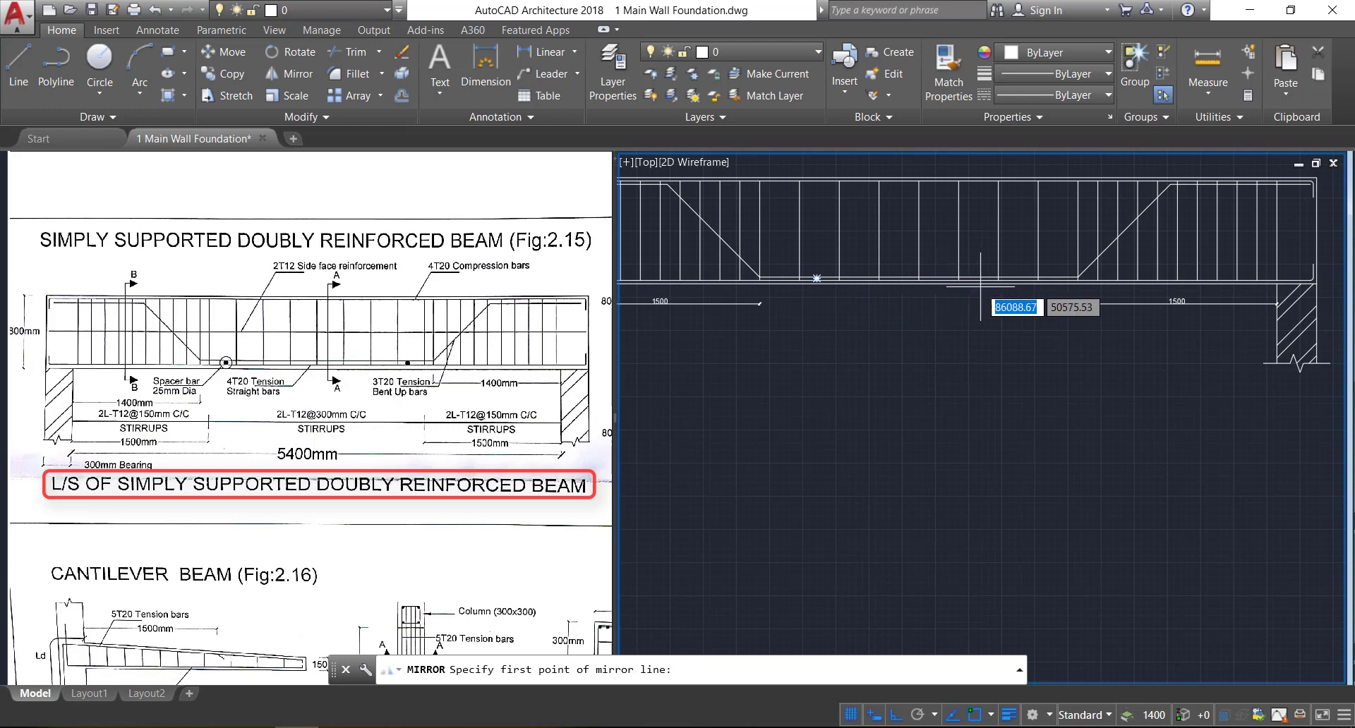
{"action": "scroll", "coordinate": [1013, 288], "scroll_direction": "down", "scroll_amount": 3}
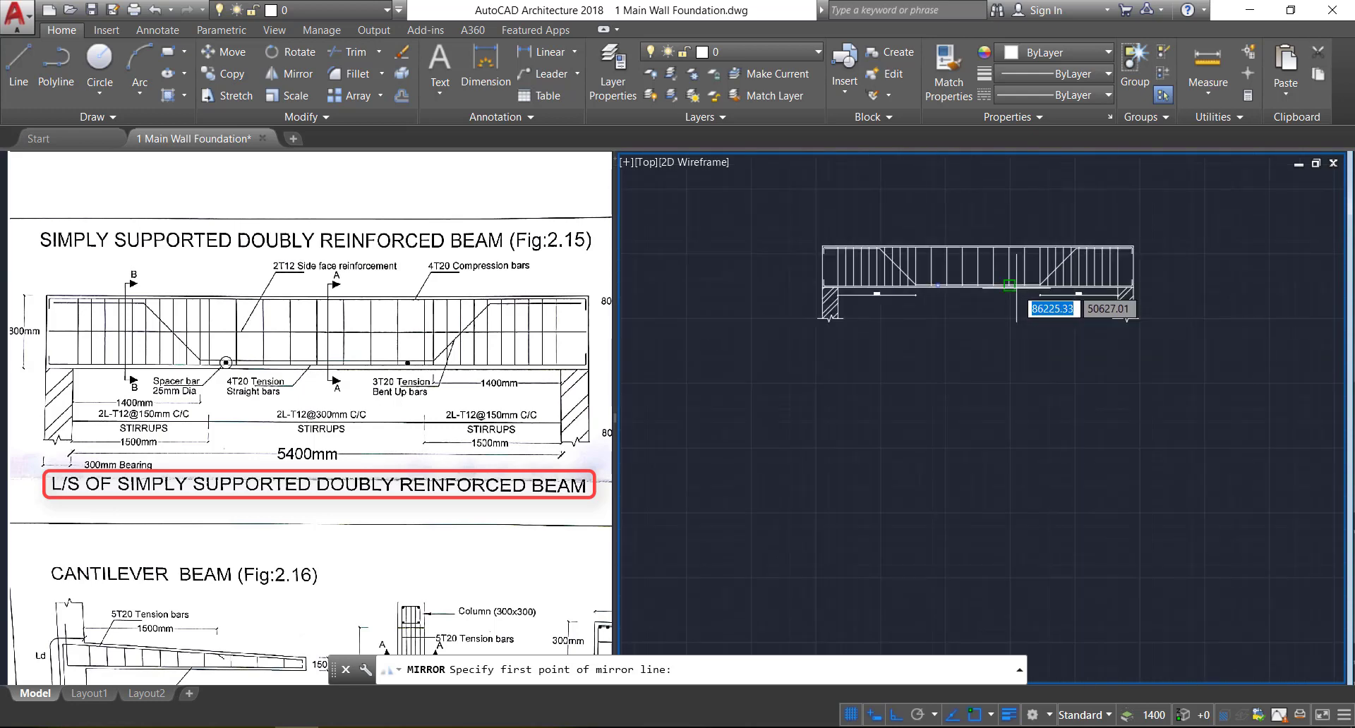
{"action": "left_click", "coordinate": [978, 288]}
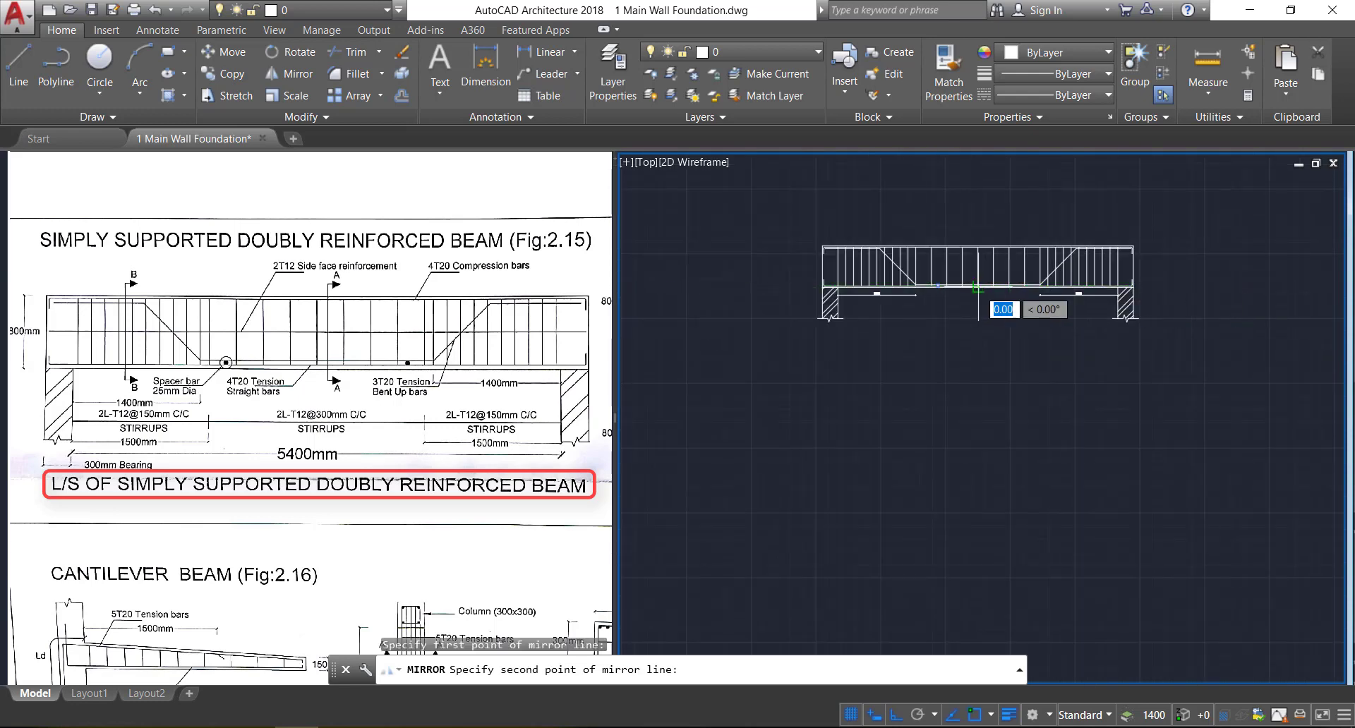
{"action": "left_click", "coordinate": [989, 368]}
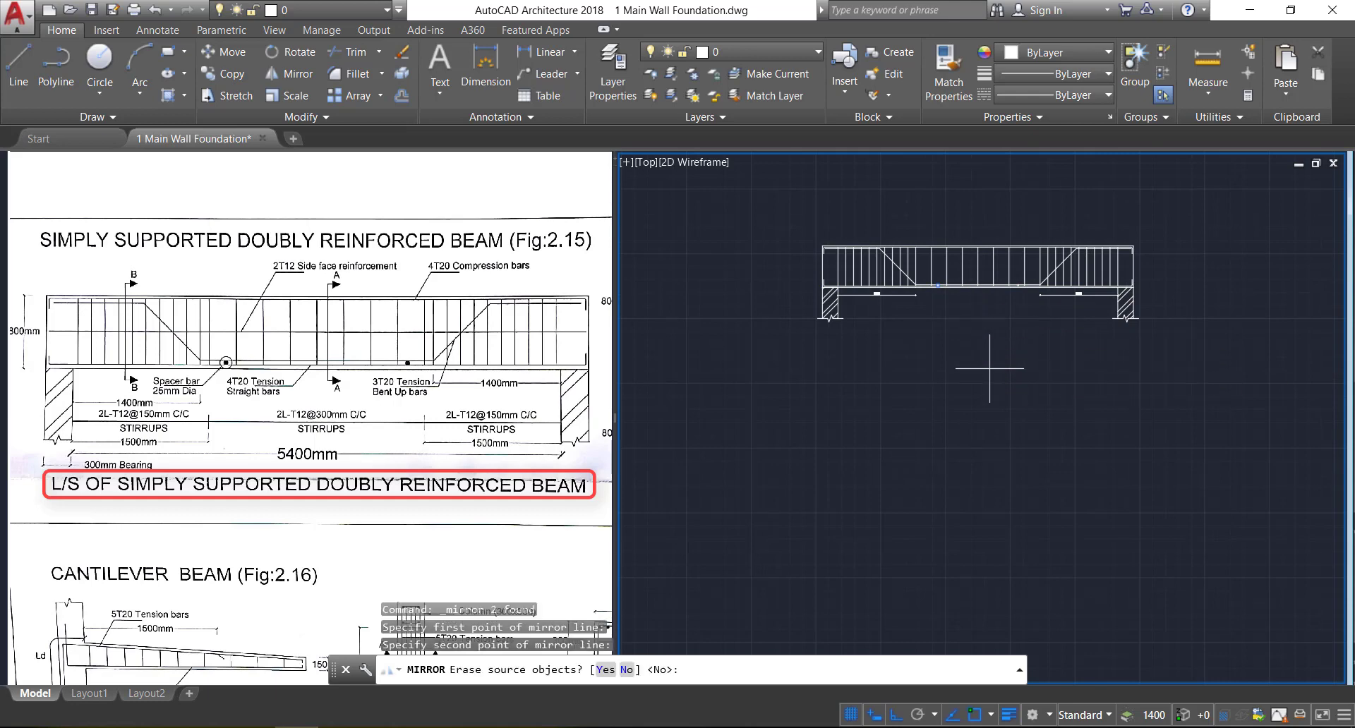
{"action": "key", "text": "Return"}
Pan the drawing and the reference image to bring the A-A and B-B cross-sections into view
{"action": "scroll", "coordinate": [1059, 286], "scroll_direction": "up", "scroll_amount": 5}
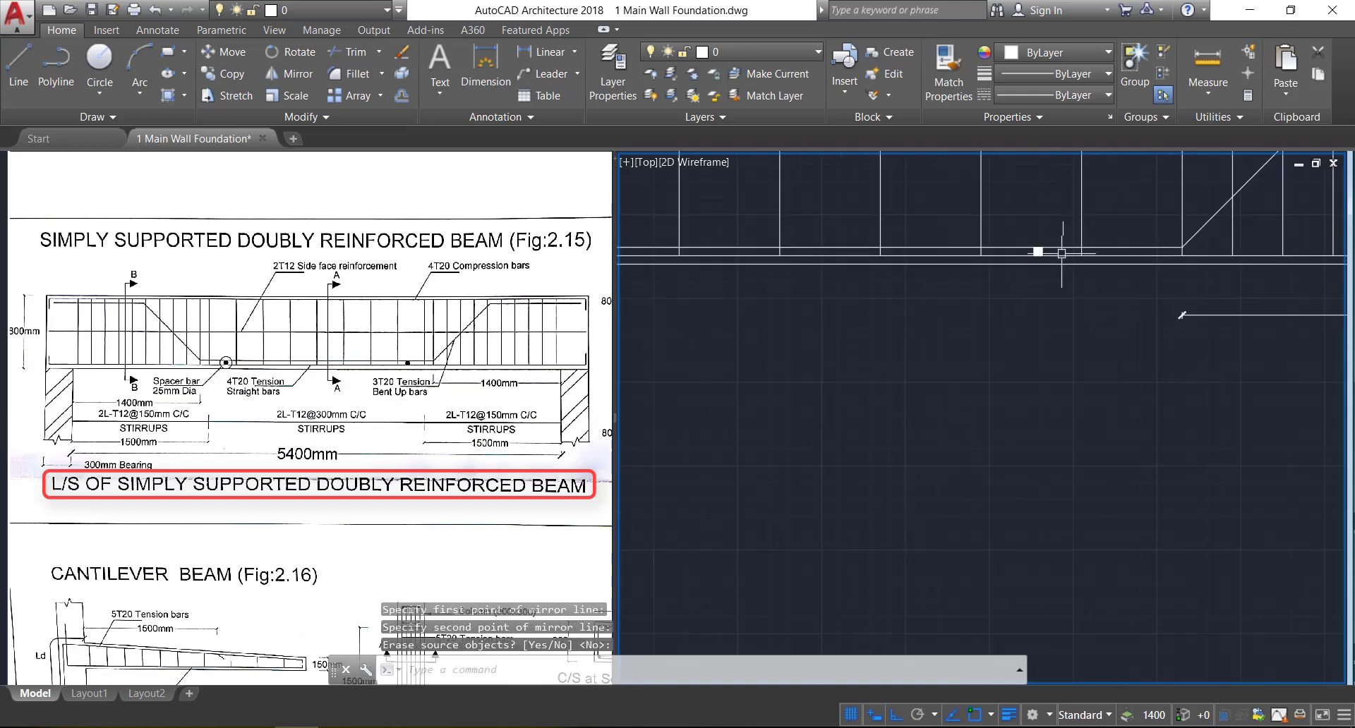
{"action": "scroll", "coordinate": [1066, 268], "scroll_direction": "down", "scroll_amount": 5}
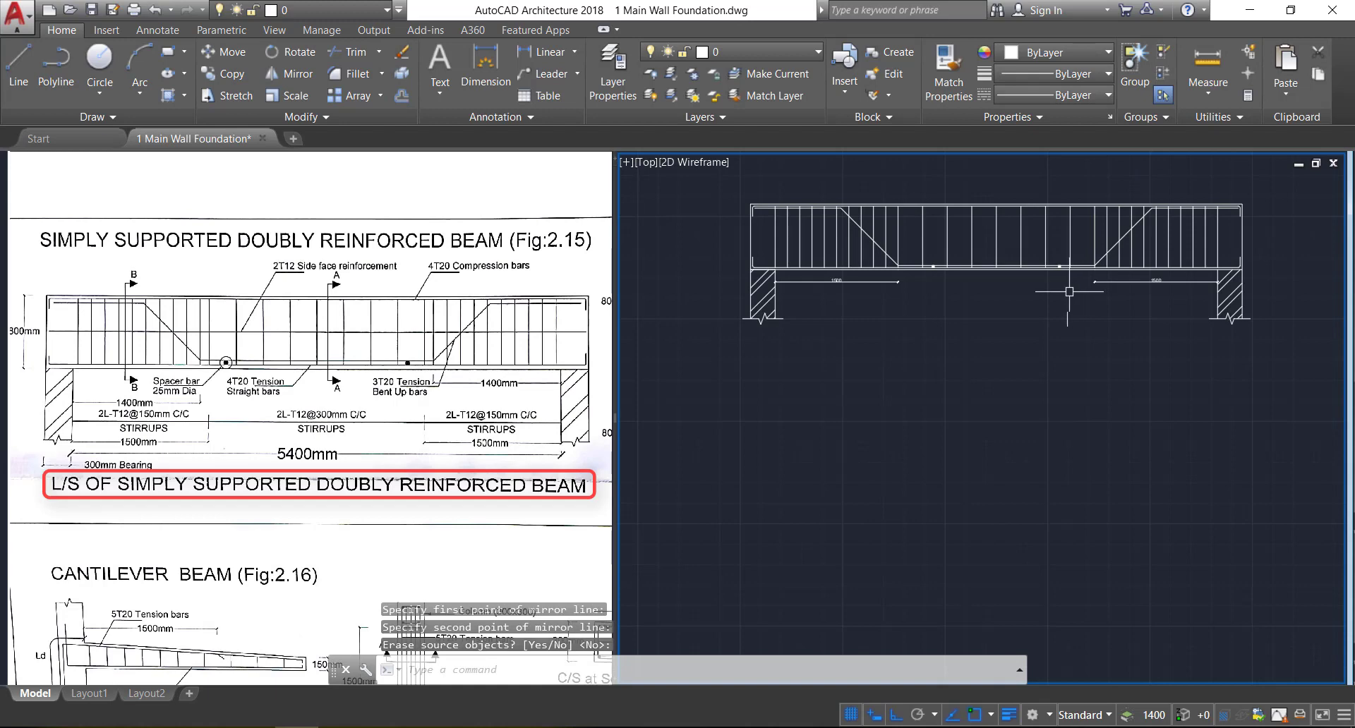
{"action": "middle_click_drag", "start_coordinate": [1069, 291], "coordinate": [1045, 321]}
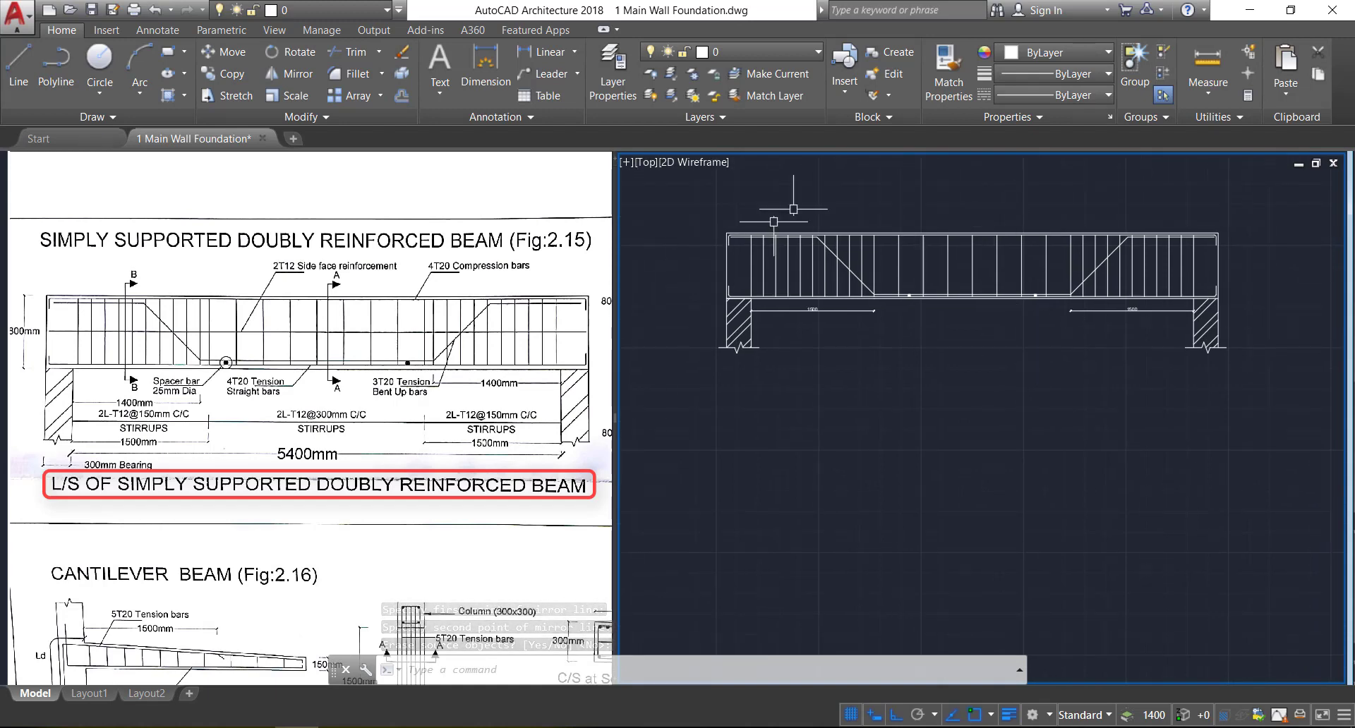
{"action": "left_click", "coordinate": [553, 385]}
{"action": "middle_click_drag", "start_coordinate": [552, 385], "coordinate": [282, 361]}
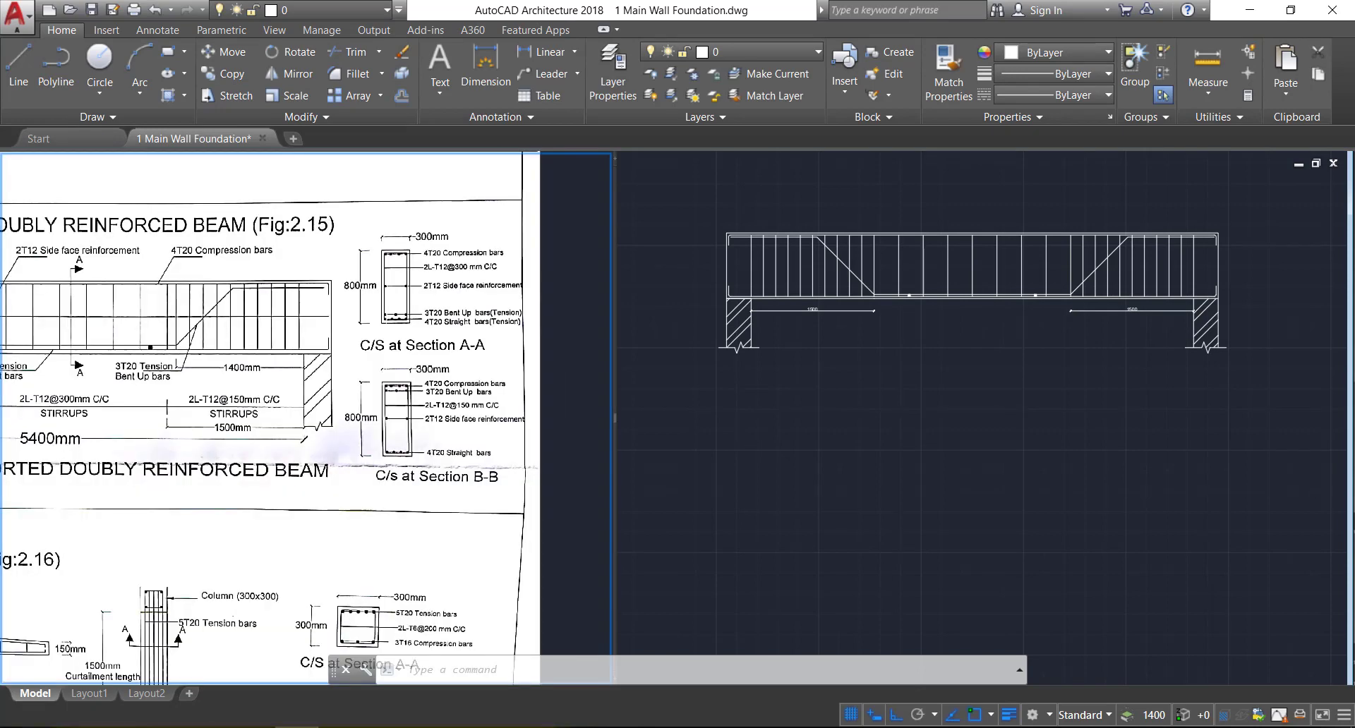
Draw a 300 by 800 rectangle as the section A-A outline
{"action": "scroll", "coordinate": [453, 261], "scroll_direction": "up", "scroll_amount": 2}
{"action": "left_click", "coordinate": [940, 371]}
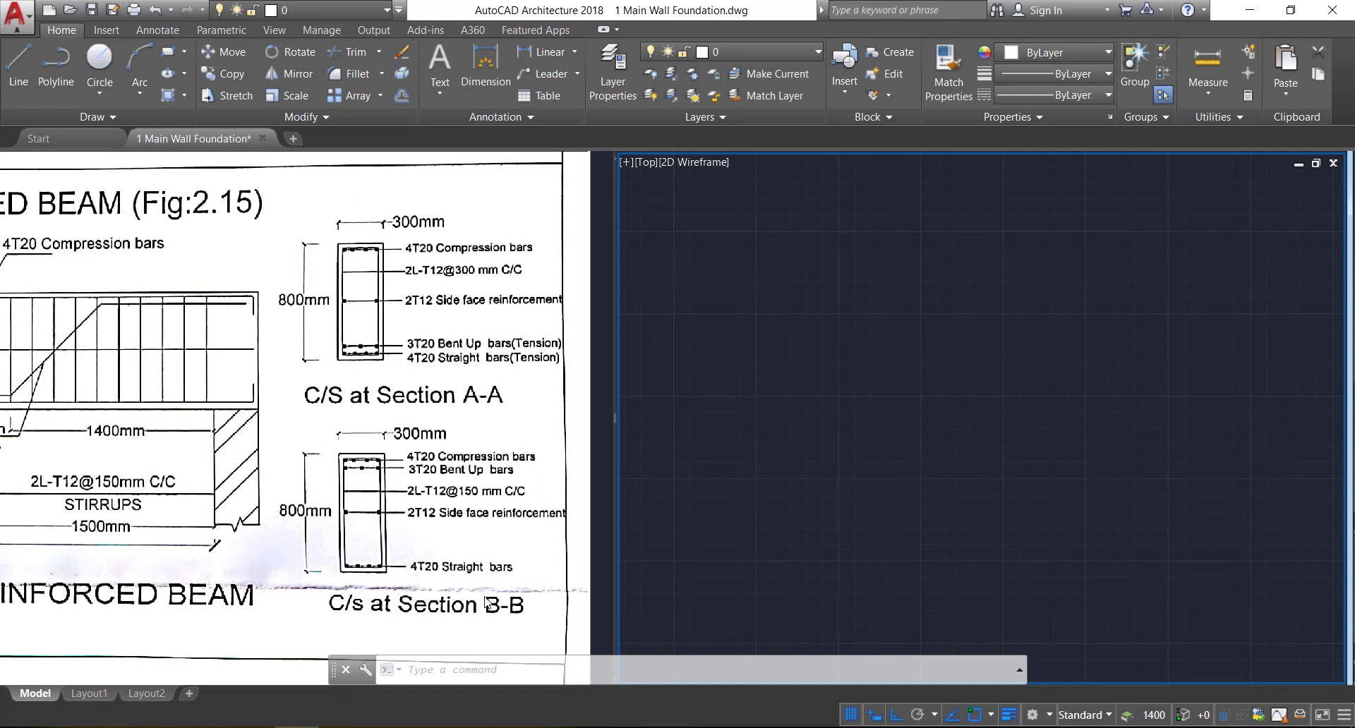
{"action": "left_click", "coordinate": [166, 55]}
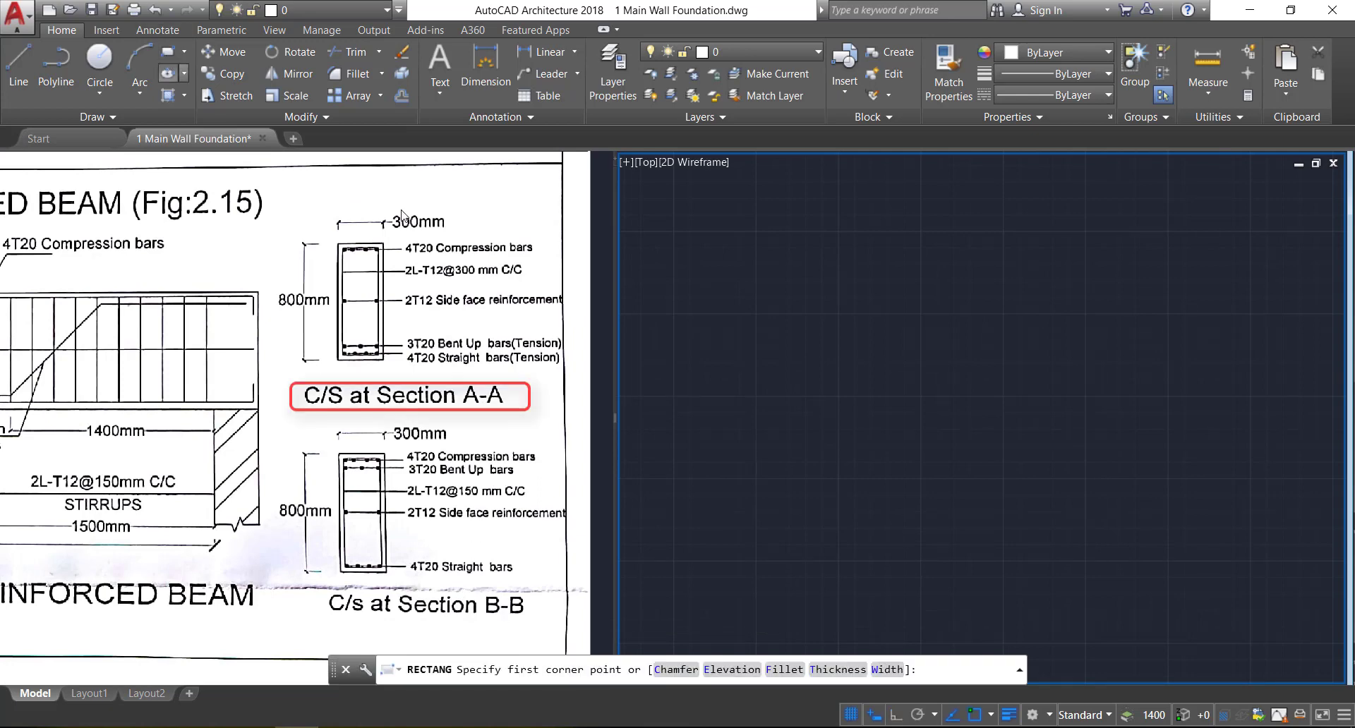
{"action": "left_click", "coordinate": [830, 269]}
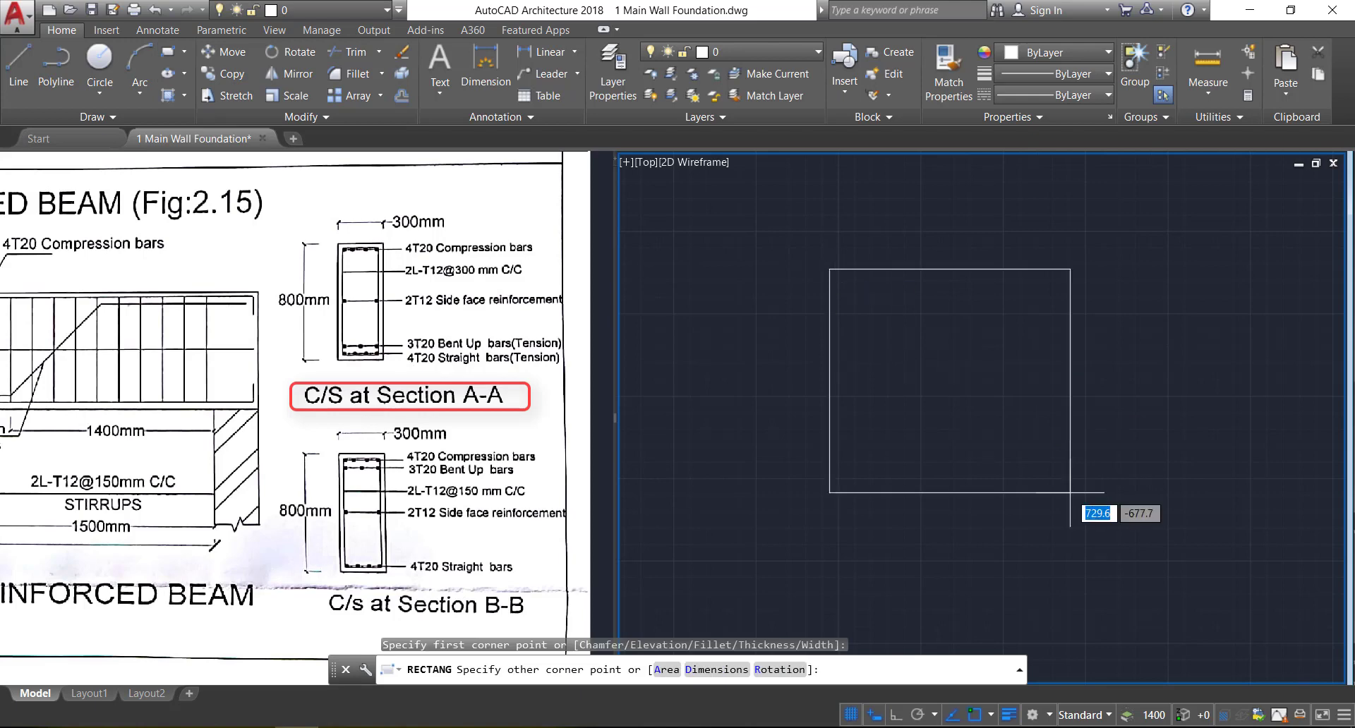
{"action": "type", "text": "d"}
{"action": "key", "text": "Return"}
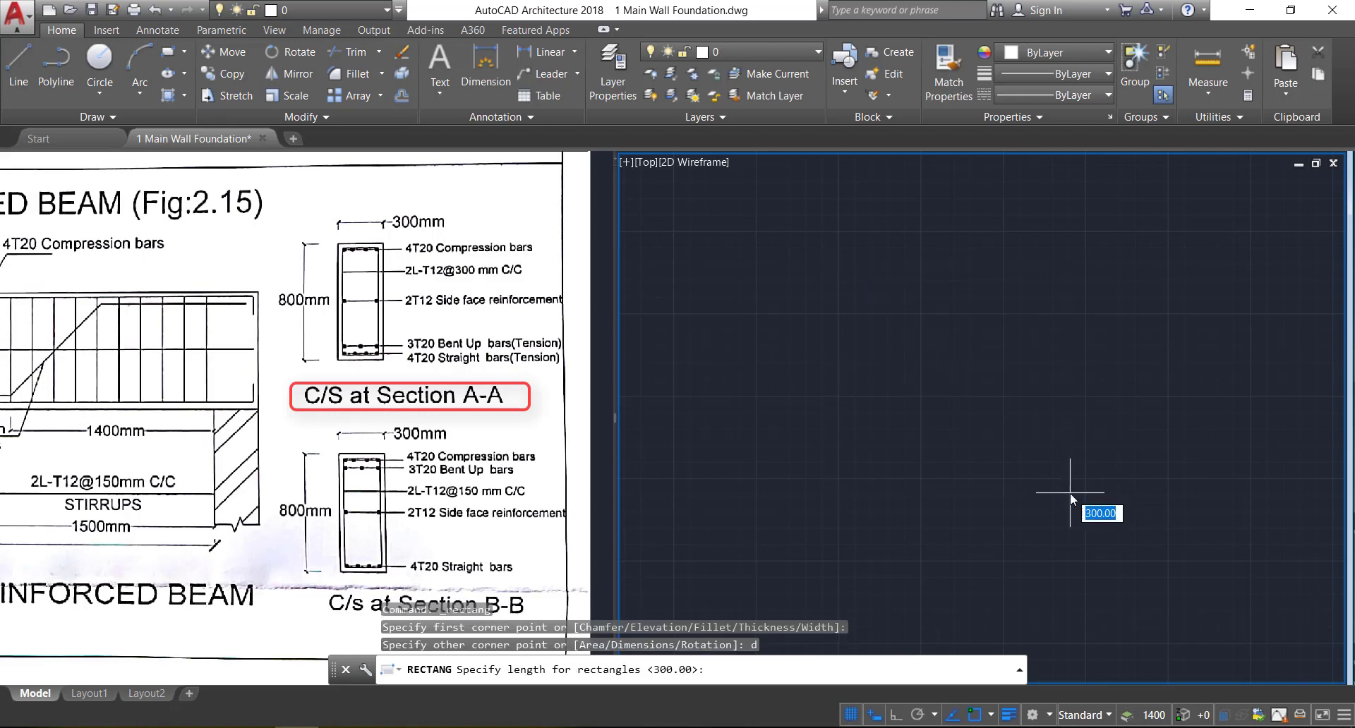
{"action": "type", "text": "300"}
{"action": "key", "text": "Return"}
{"action": "type", "text": "800"}
{"action": "left_click", "coordinate": [1073, 496]}
Offset the outline 25 inward to create the inner rectangle
{"action": "type", "text": "o"}
{"action": "key", "text": "Return"}
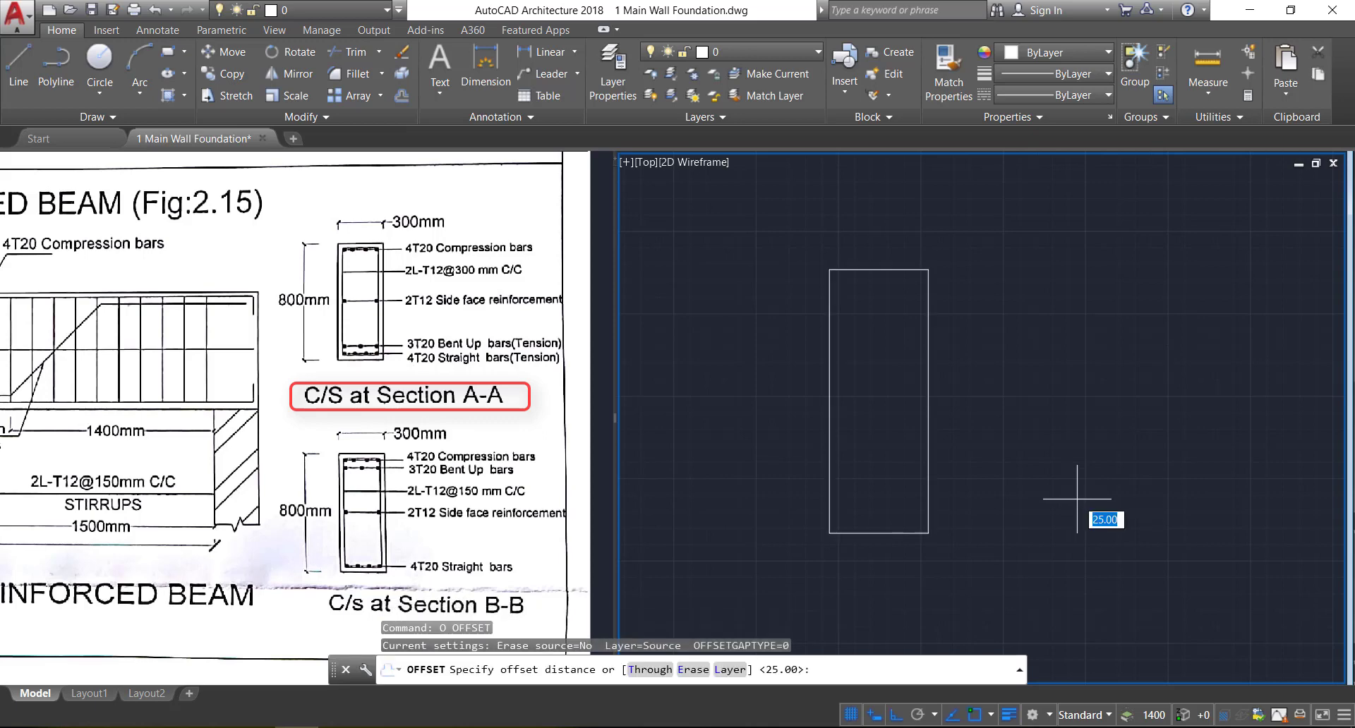
{"action": "key", "text": "Return"}
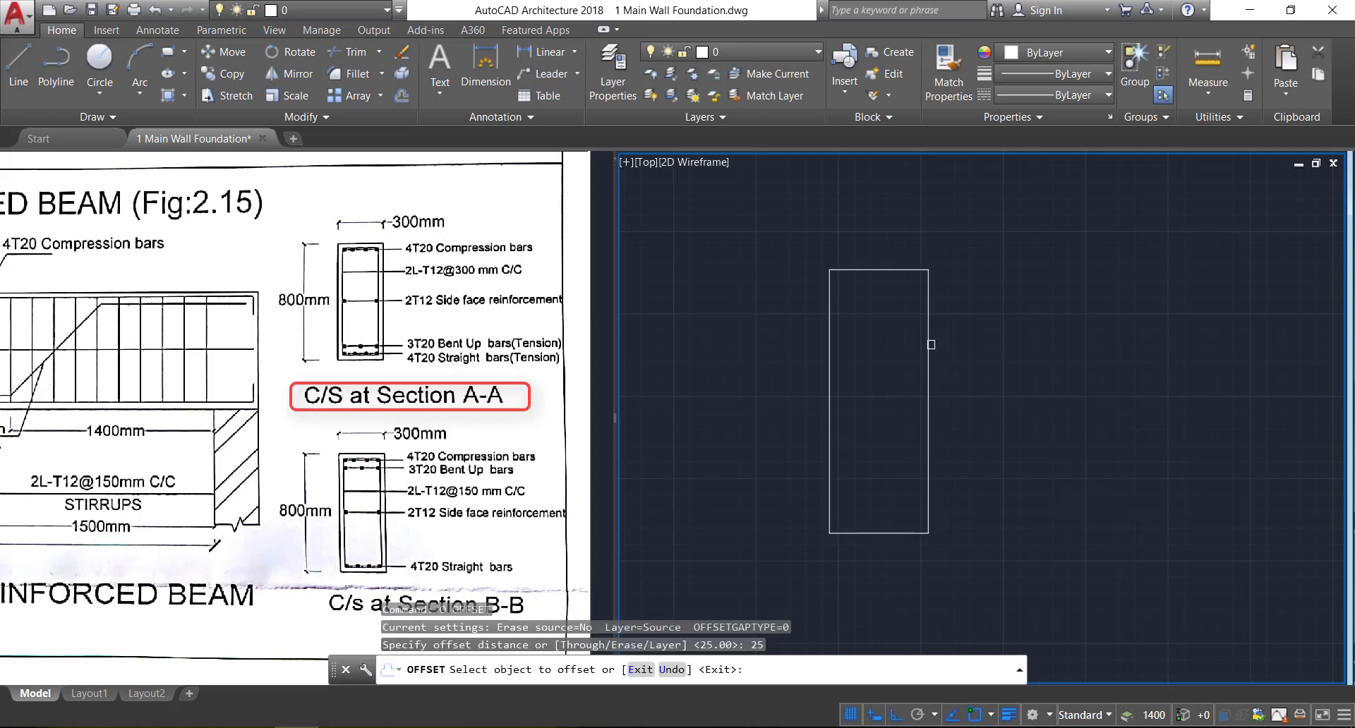
{"action": "left_click", "coordinate": [881, 269]}
{"action": "left_click", "coordinate": [875, 304]}
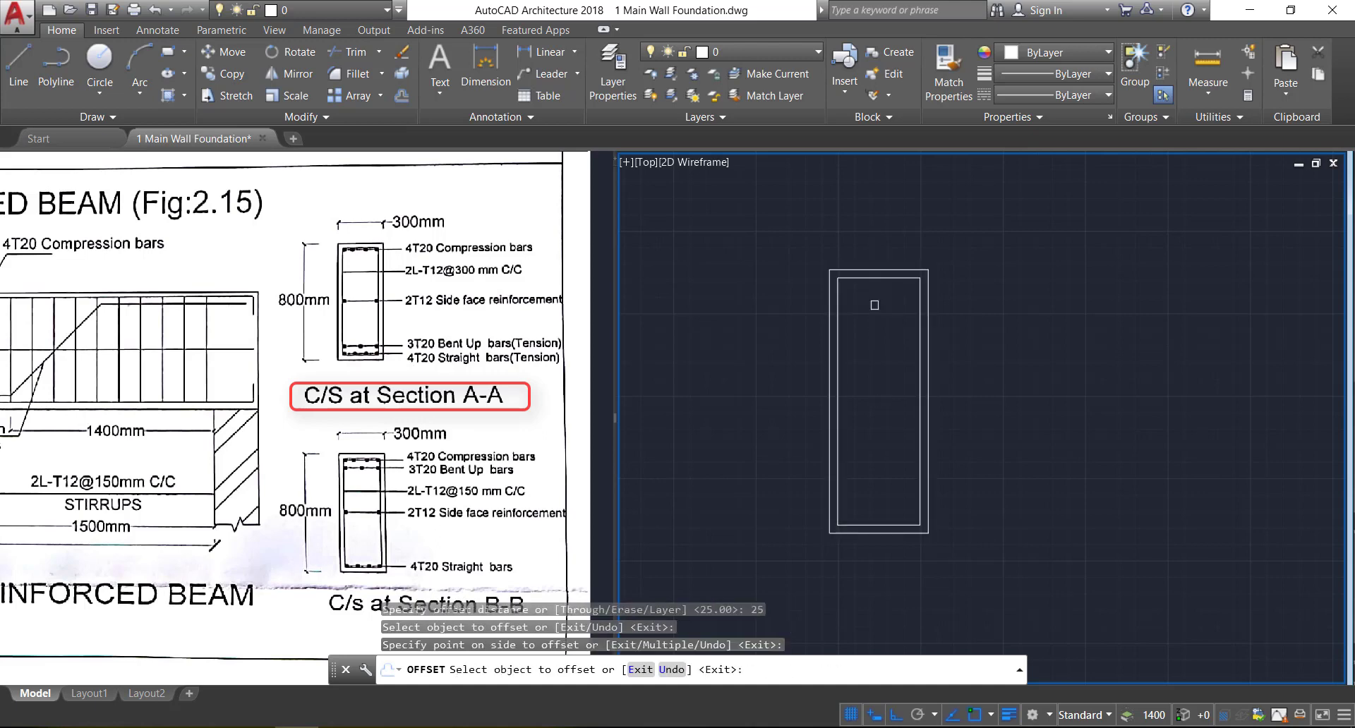
{"action": "key", "text": "Return"}
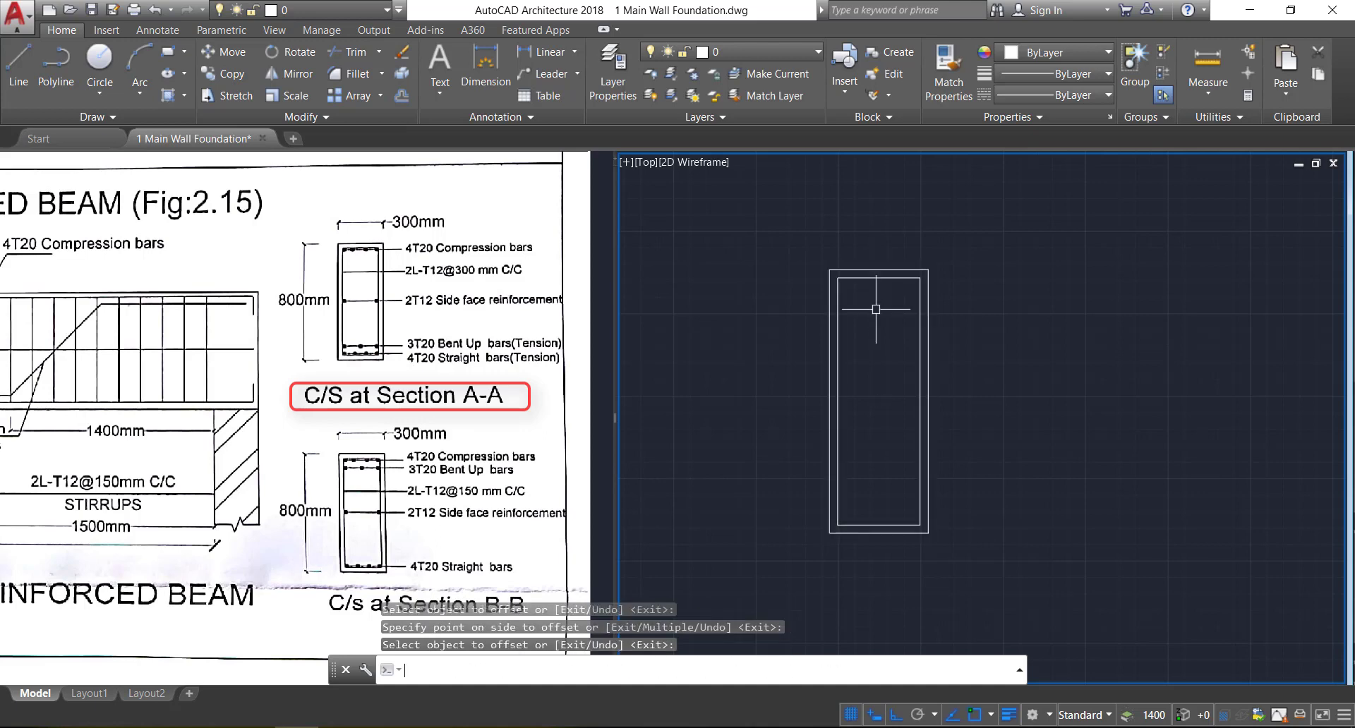
Fillet all four corners of the inner rectangle at radius 10
{"action": "key", "text": "Return"}
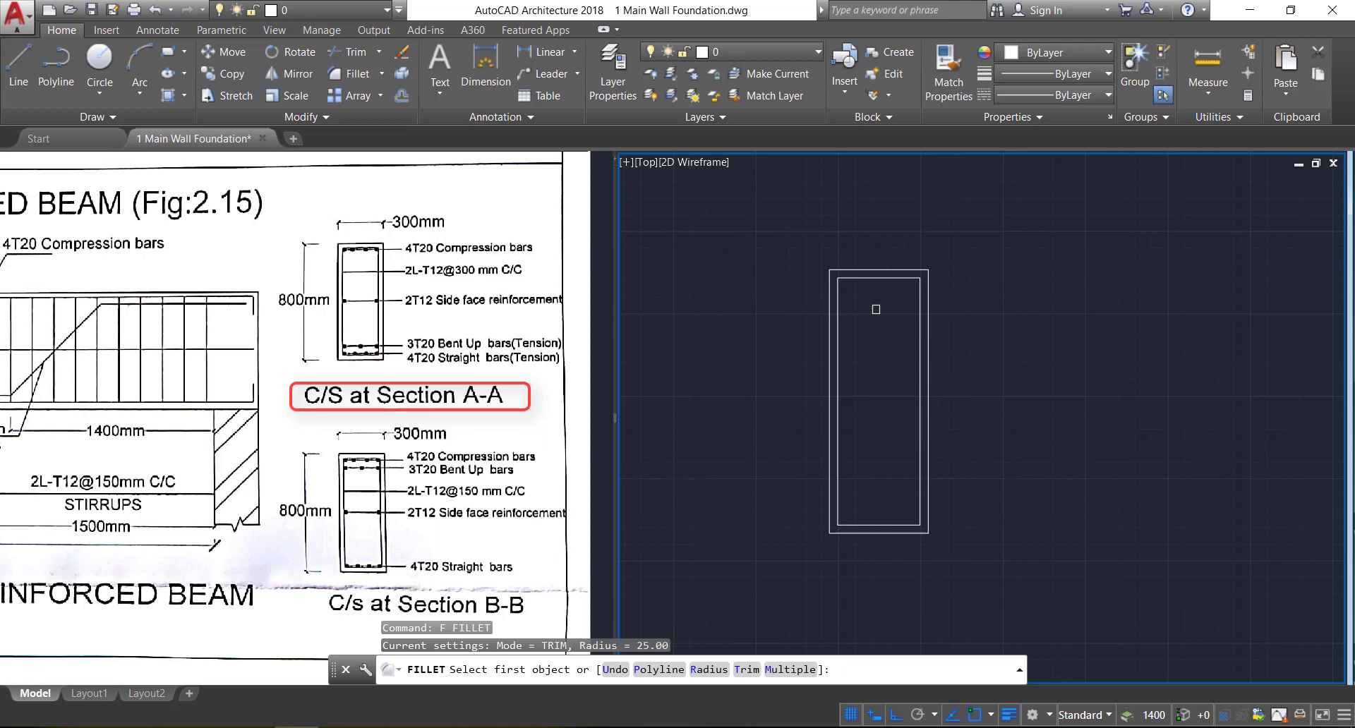
{"action": "left_click", "coordinate": [708, 670]}
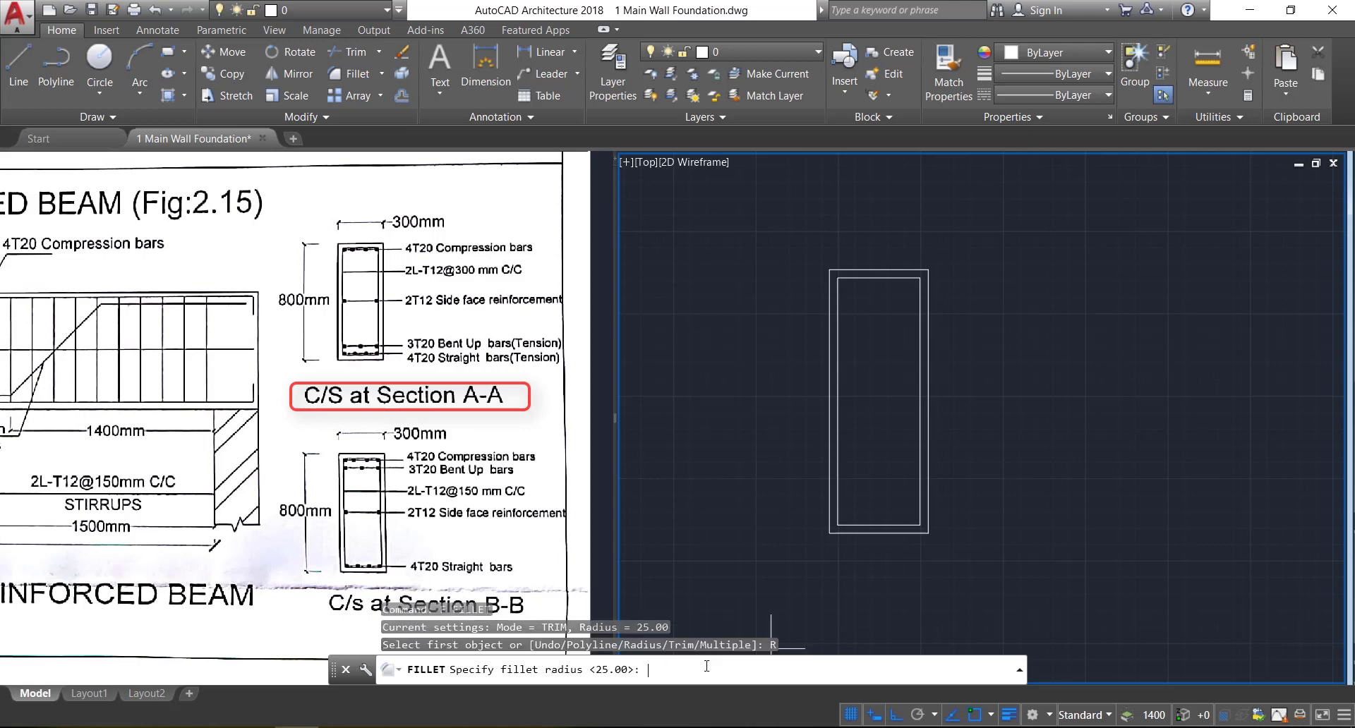
{"action": "key", "text": "Return"}
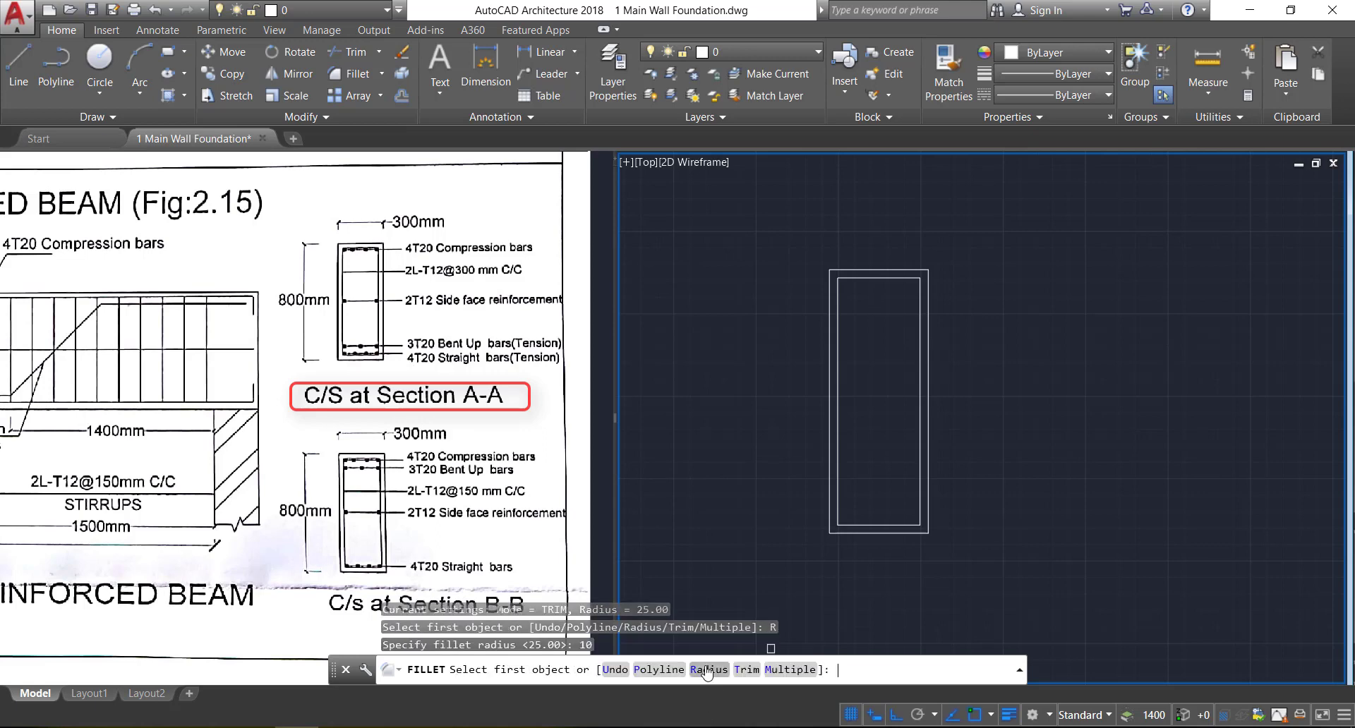
{"action": "left_click", "coordinate": [659, 670]}
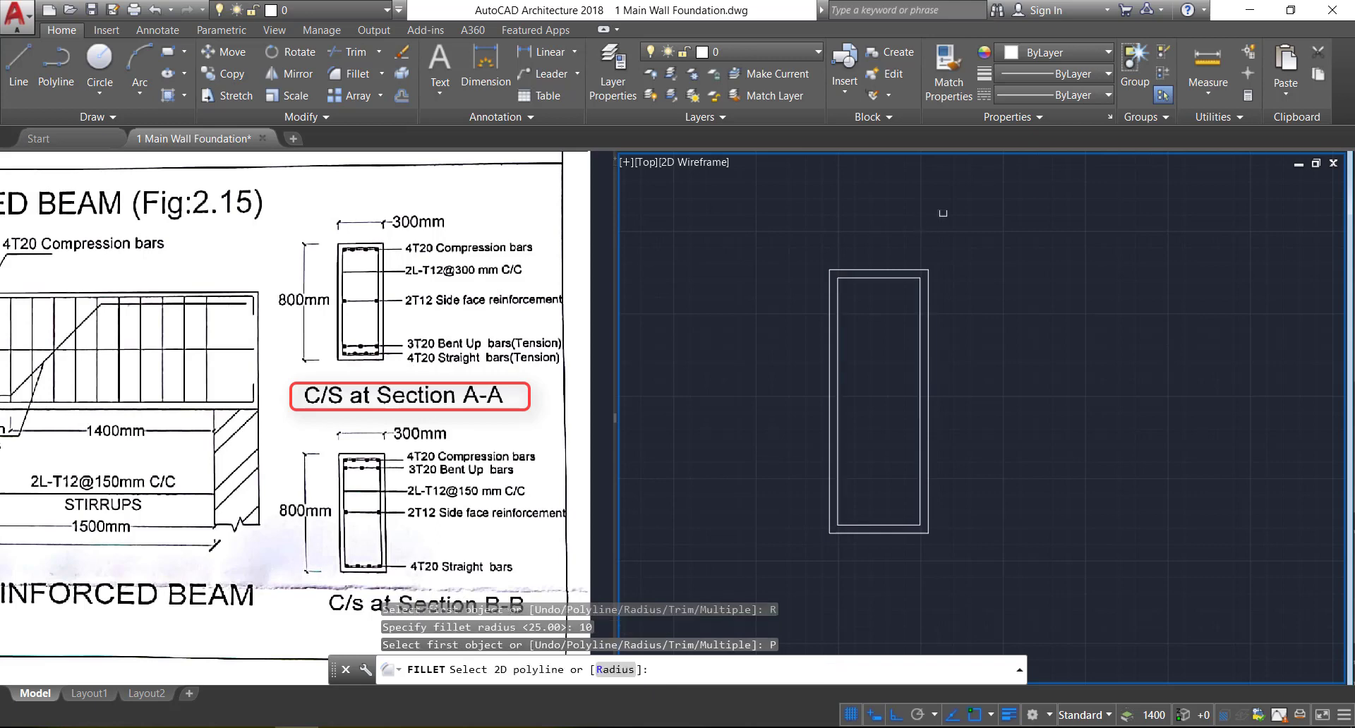
{"action": "scroll", "coordinate": [847, 264], "scroll_direction": "up", "scroll_amount": 5}
{"action": "left_click", "coordinate": [869, 317]}
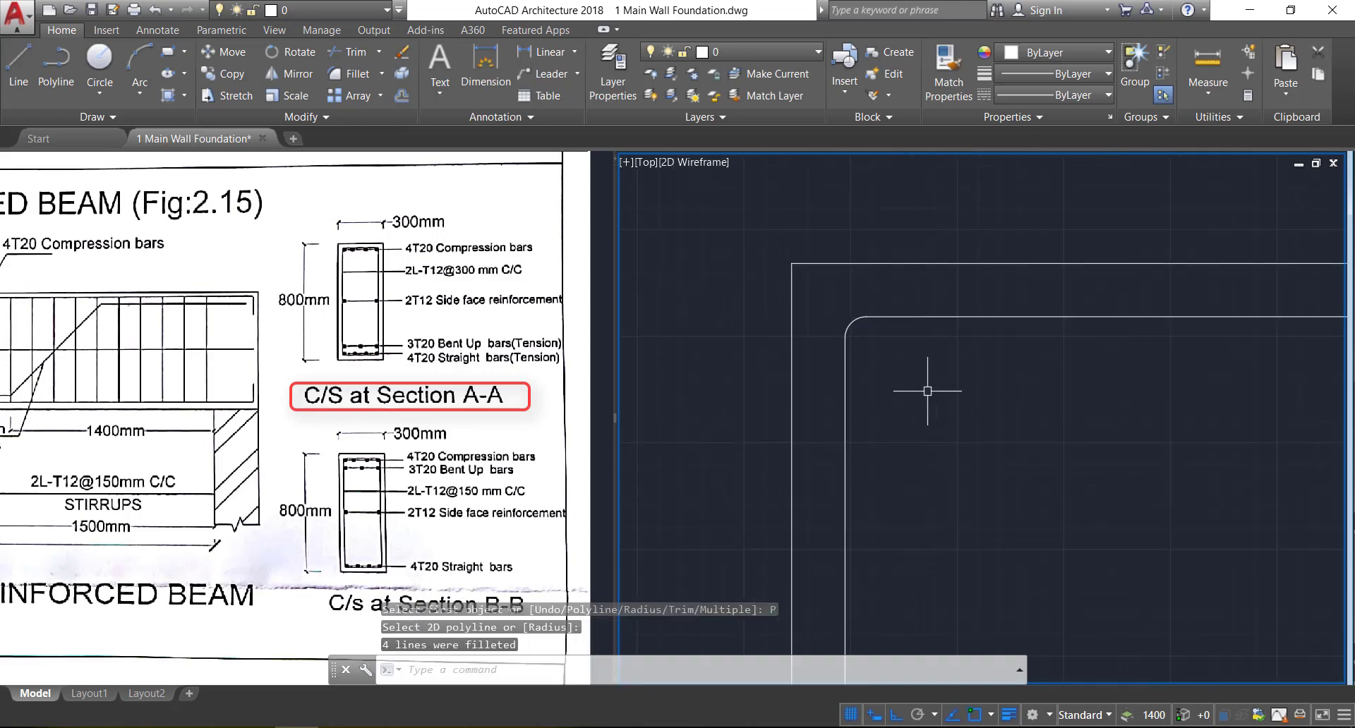
Draw a radius-10 bar circle at the inner top-left corner
{"action": "left_click", "coordinate": [100, 63]}
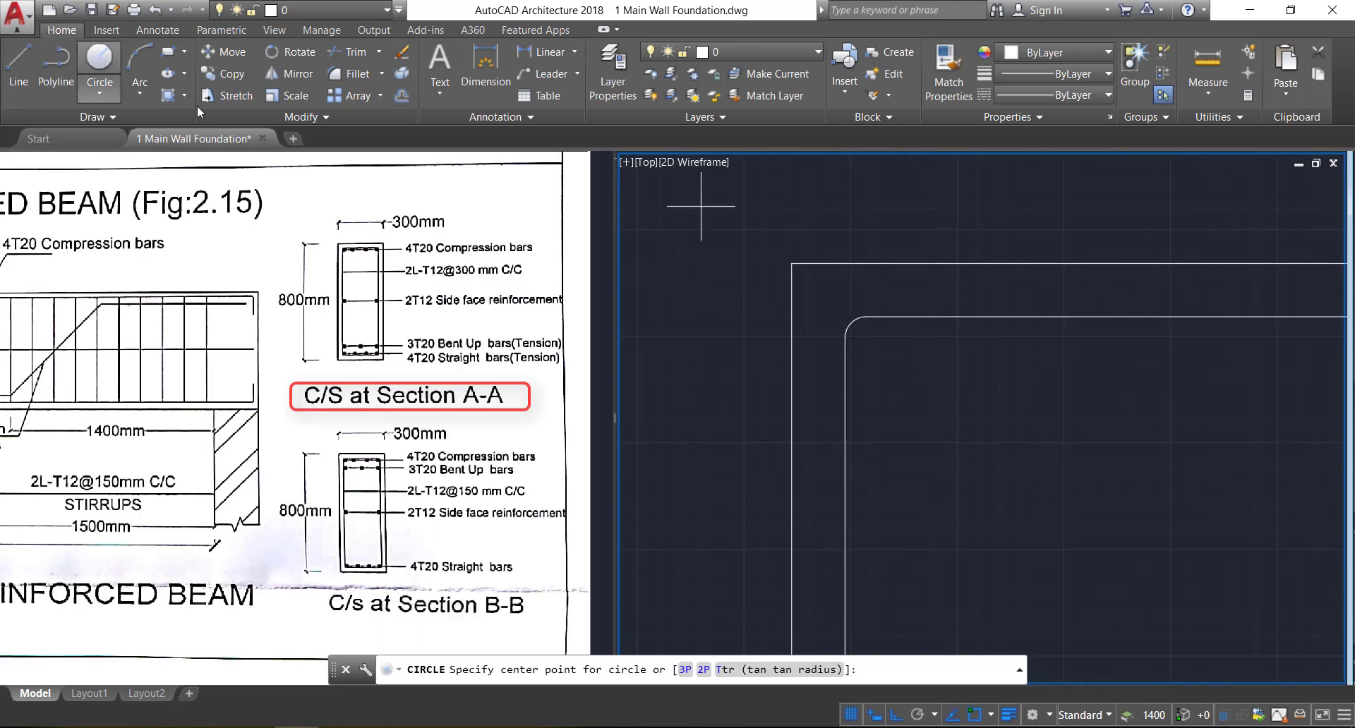
{"action": "left_click", "coordinate": [866, 337]}
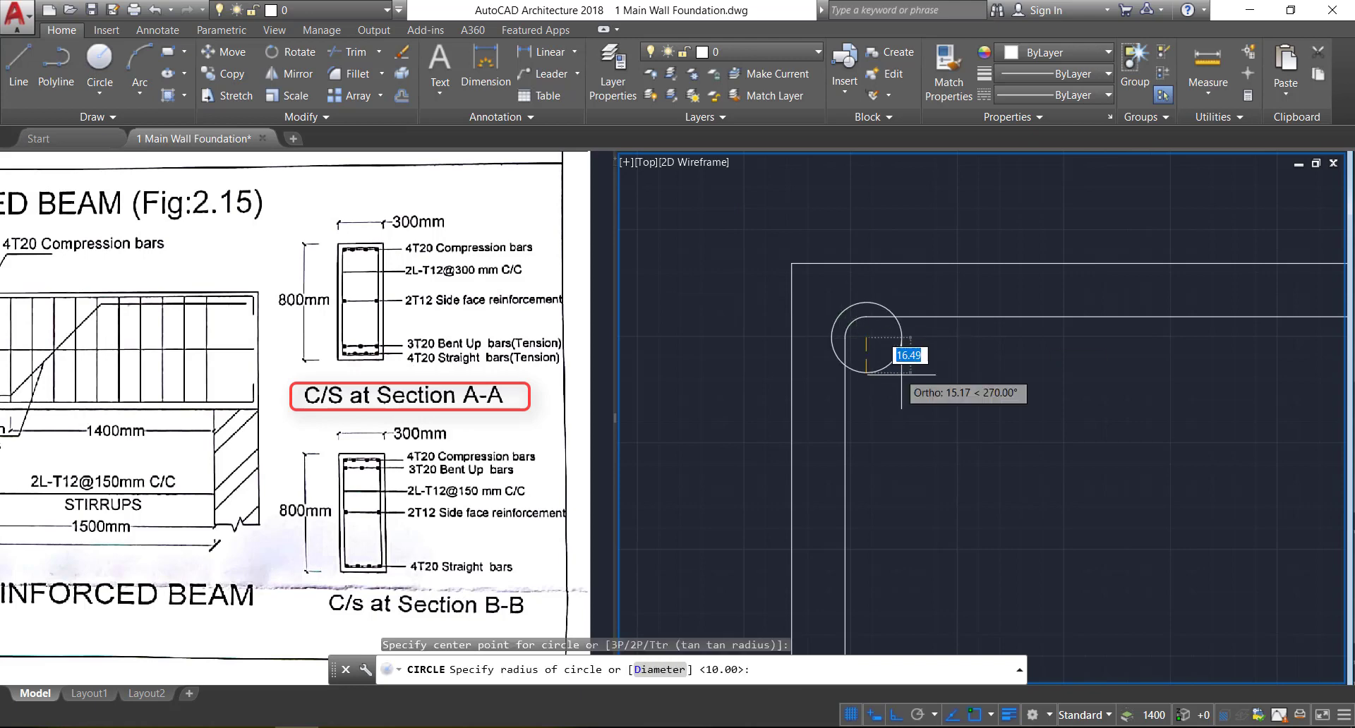
{"action": "type", "text": "1"}
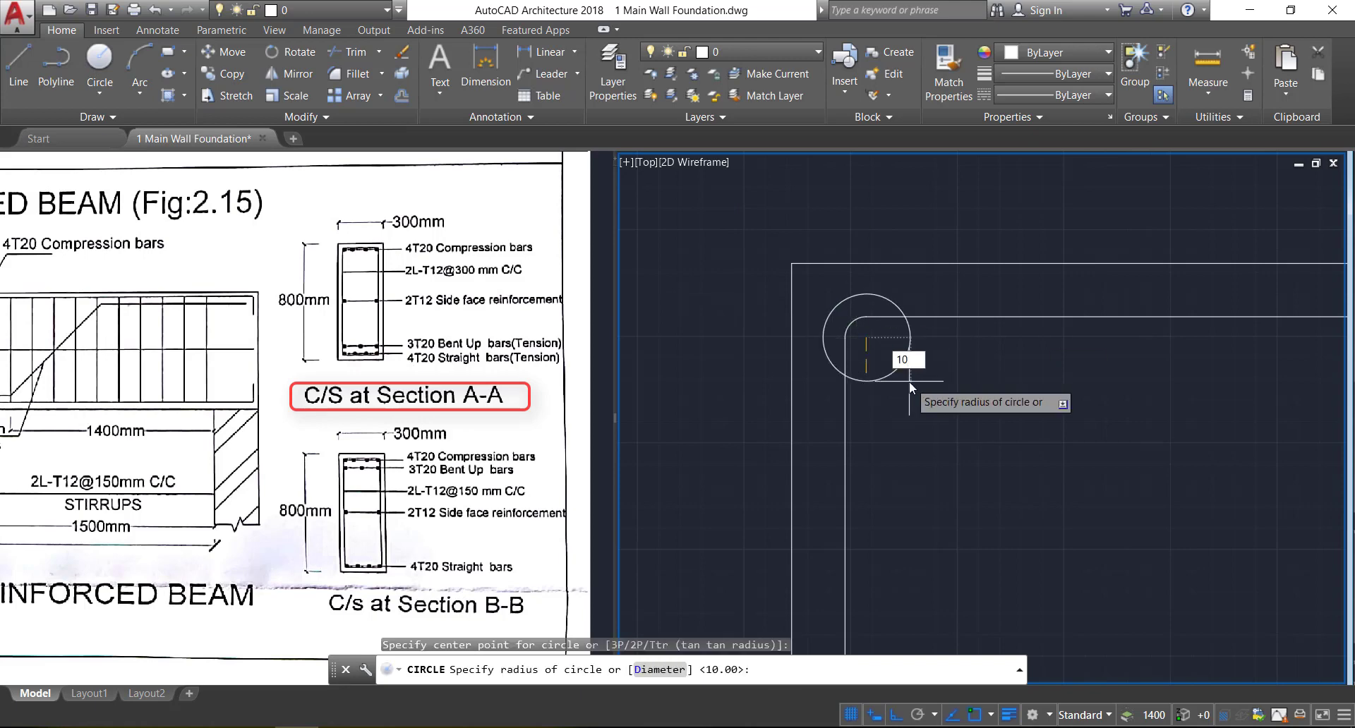
{"action": "type", "text": "0"}
{"action": "key", "text": "Return"}
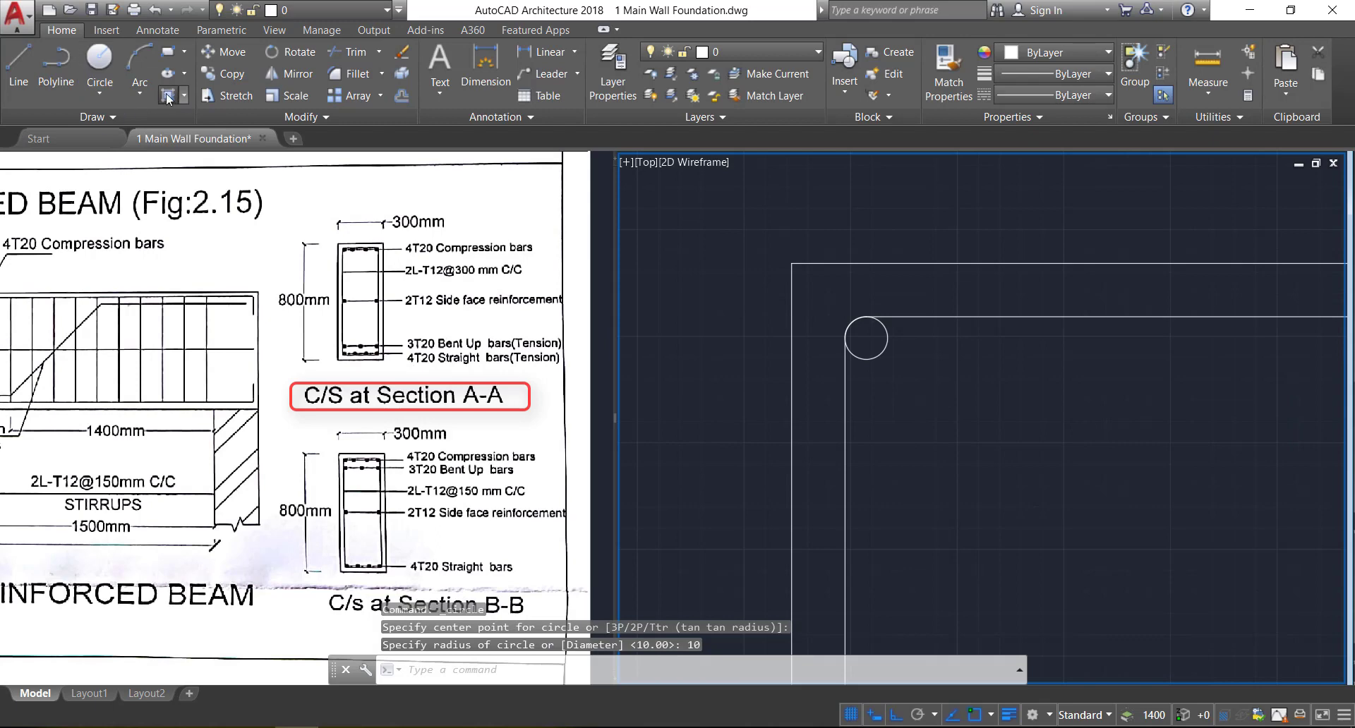
Fill the bar circle with a solid hatch
{"action": "type", "text": "h"}
{"action": "key", "text": "Return"}
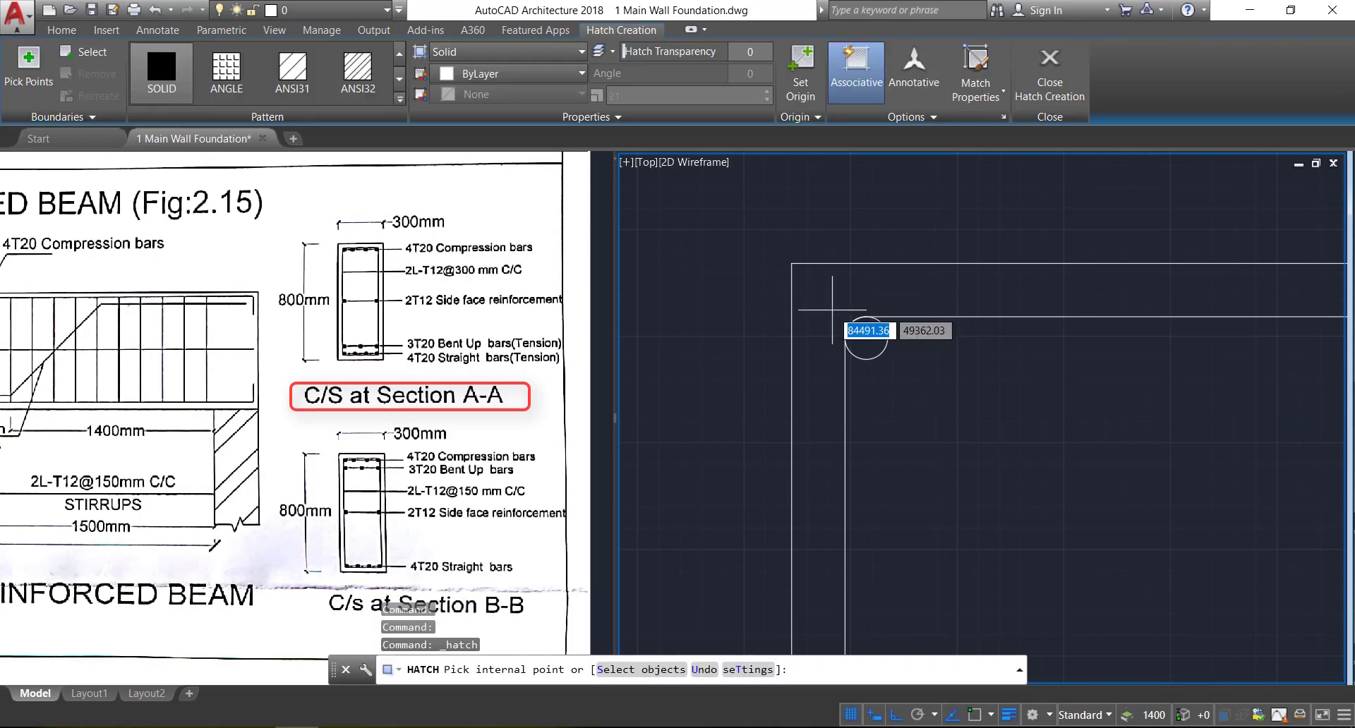
{"action": "left_click", "coordinate": [872, 337]}
{"action": "key", "text": "Return"}
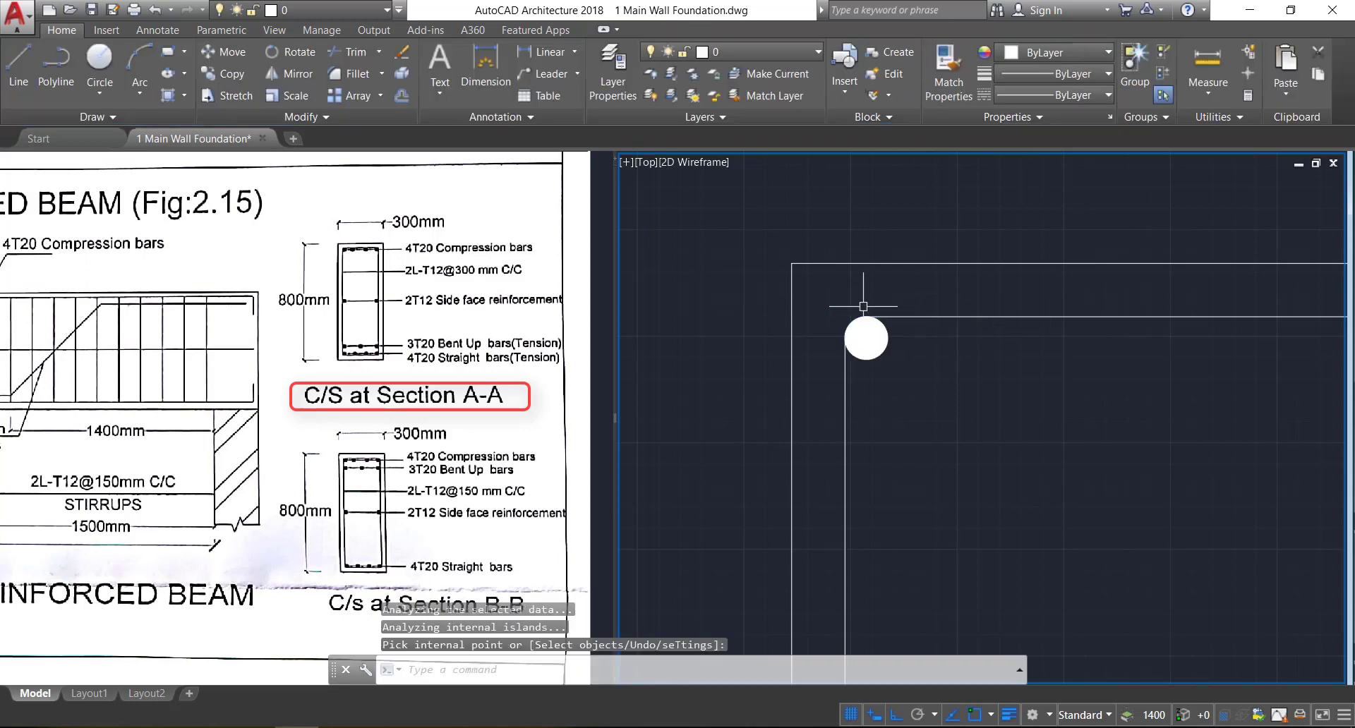
Array the filled bar into 4 columns by 3 rows at 30 spacing
{"action": "left_click", "coordinate": [826, 298]}
{"action": "left_click", "coordinate": [938, 390]}
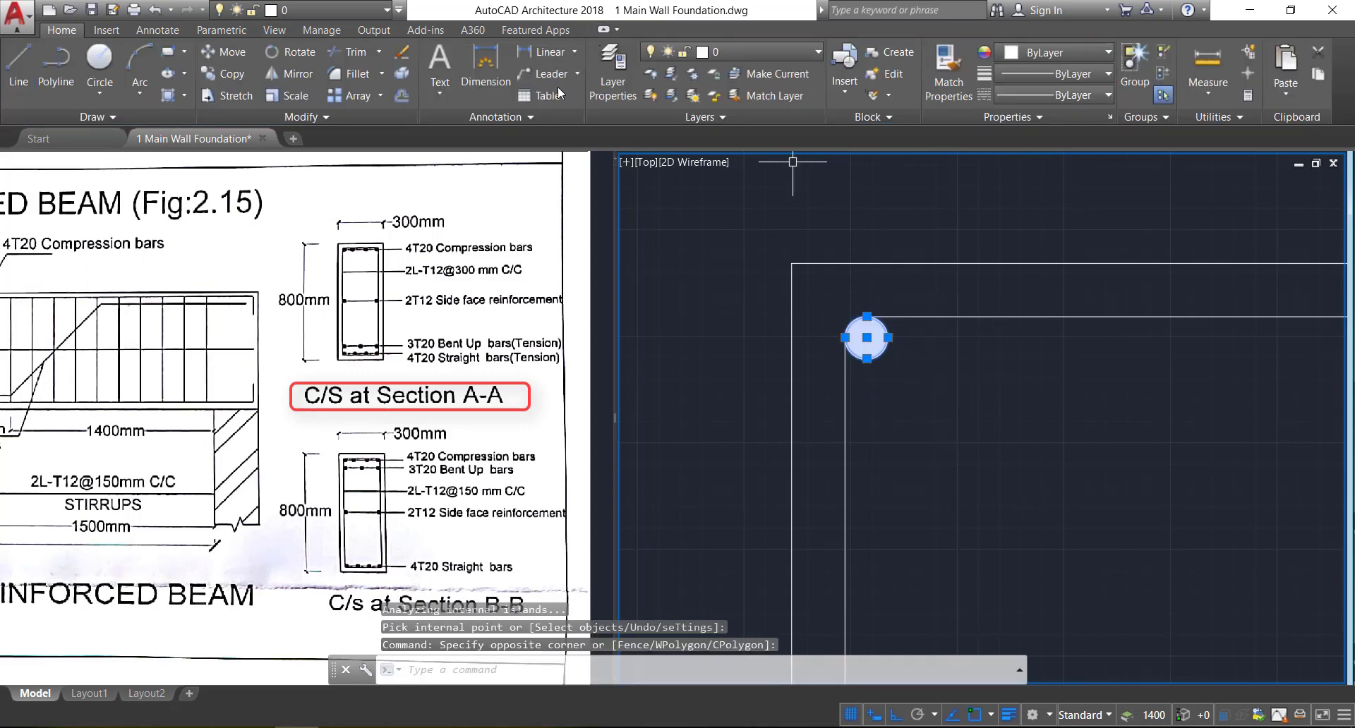
{"action": "left_click", "coordinate": [374, 98]}
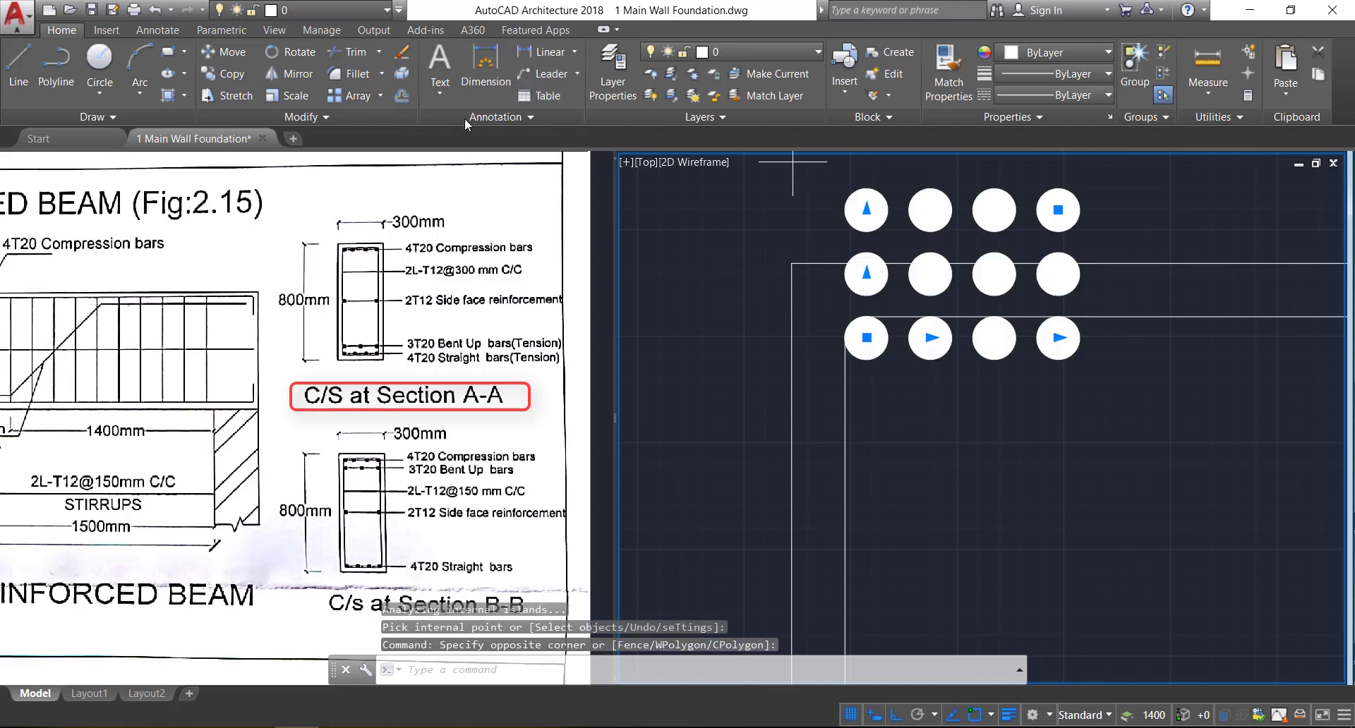
{"action": "scroll", "coordinate": [756, 238], "scroll_direction": "down", "scroll_amount": 3}
{"action": "scroll", "coordinate": [915, 278], "scroll_direction": "up", "scroll_amount": 2}
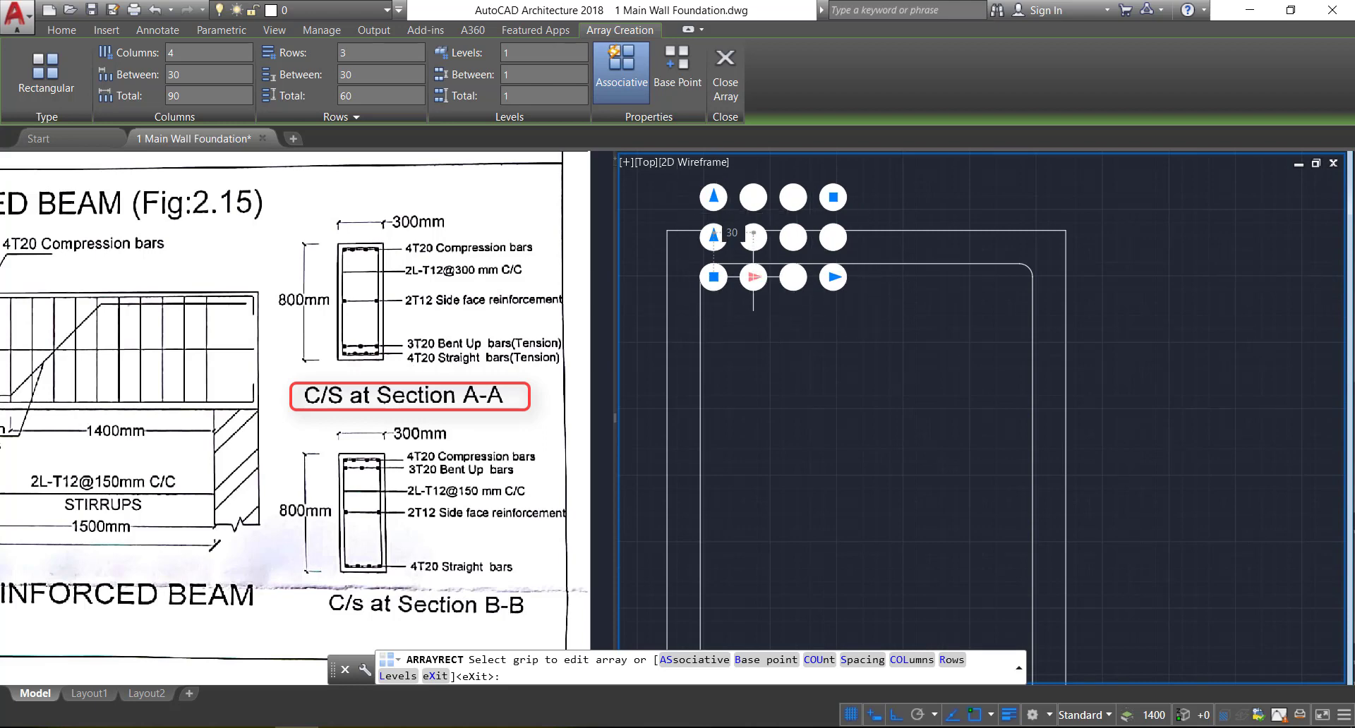
Respace the bar array to 76.6 between columns and -365 between rows
{"action": "left_click", "coordinate": [753, 276]}
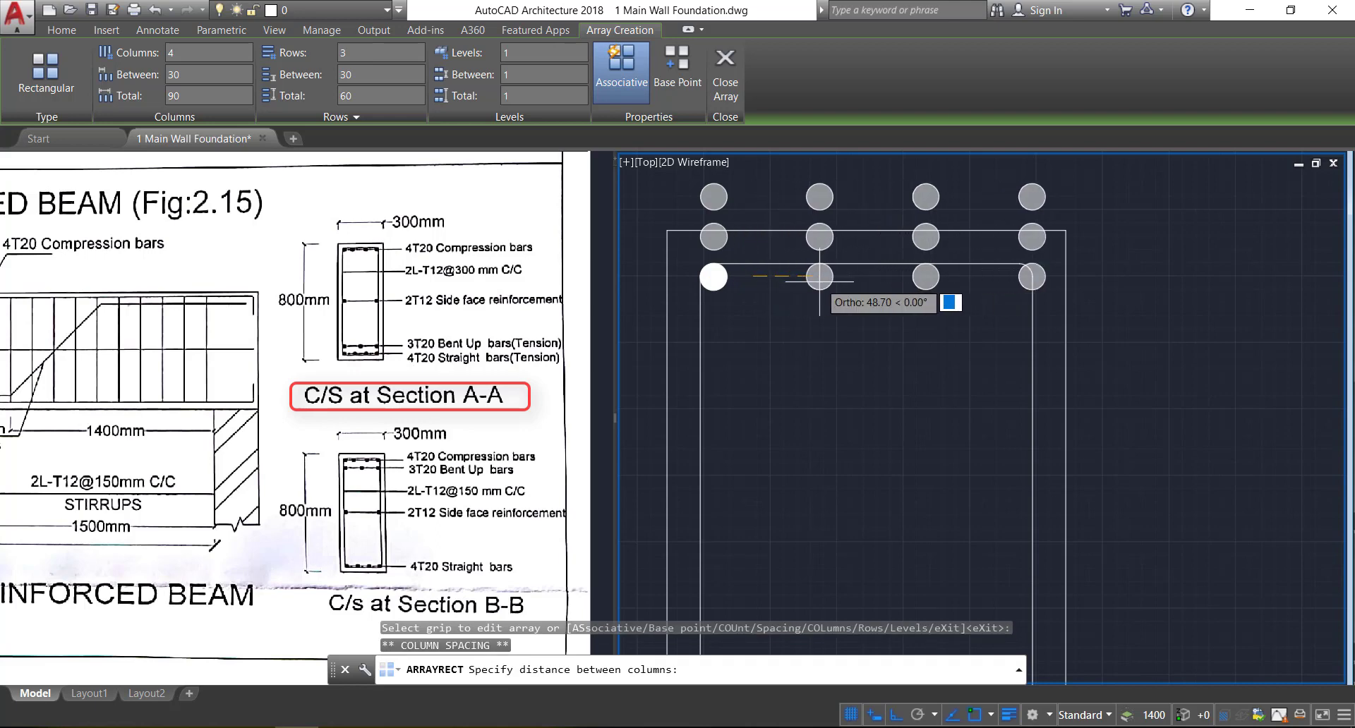
{"action": "scroll", "coordinate": [812, 282], "scroll_direction": "up", "scroll_amount": 4}
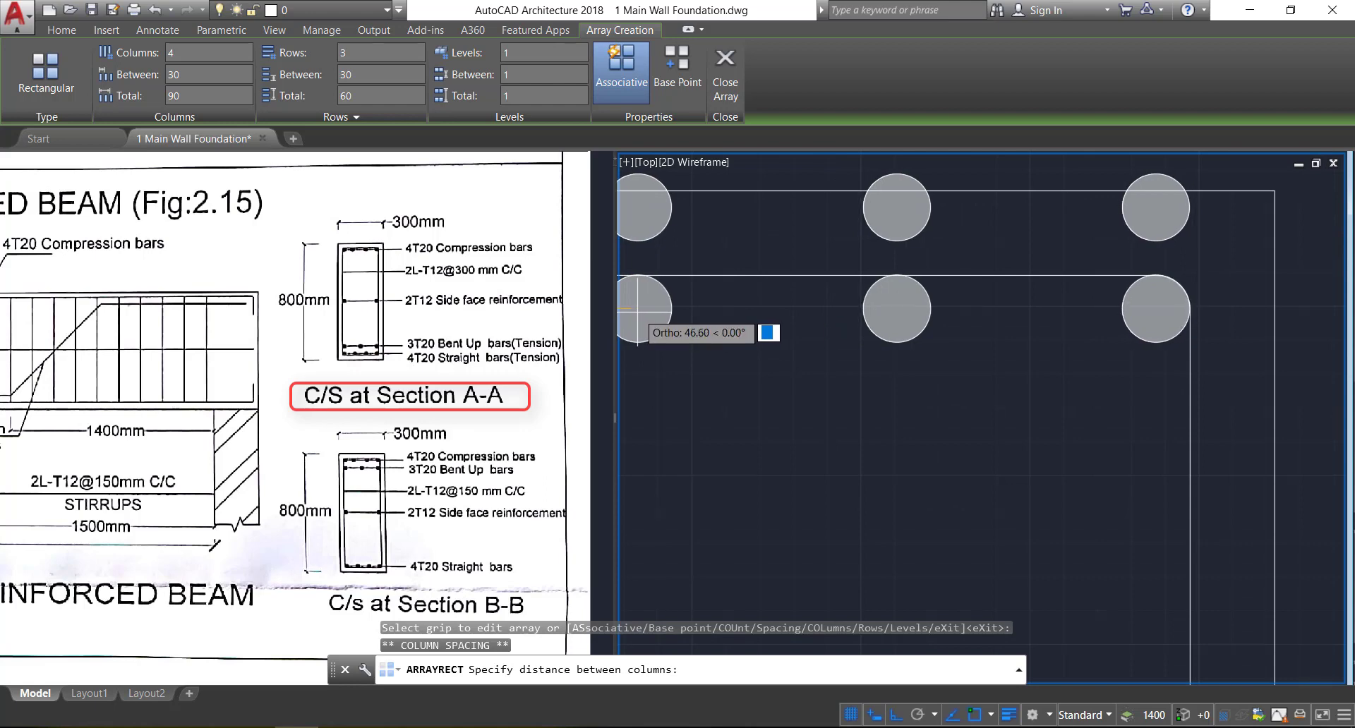
{"action": "left_click", "coordinate": [637, 308]}
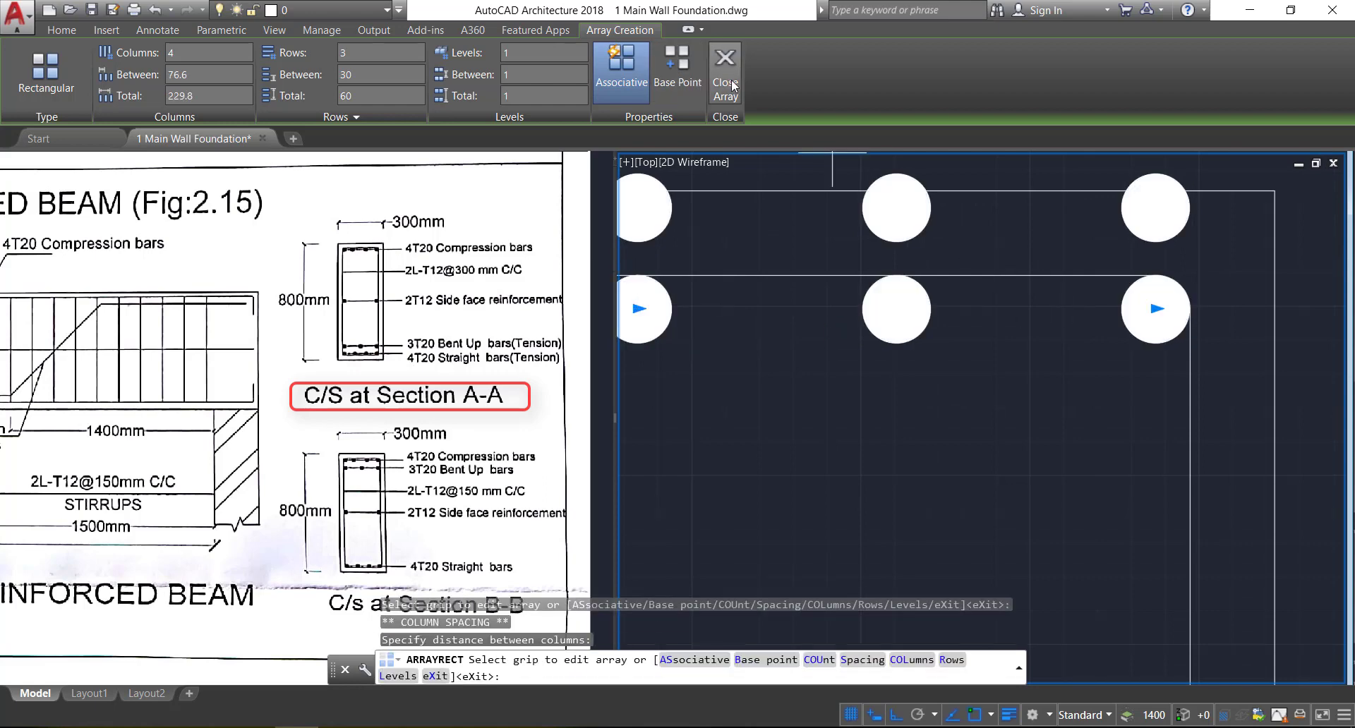
{"action": "scroll", "coordinate": [1203, 295], "scroll_direction": "down", "scroll_amount": 4}
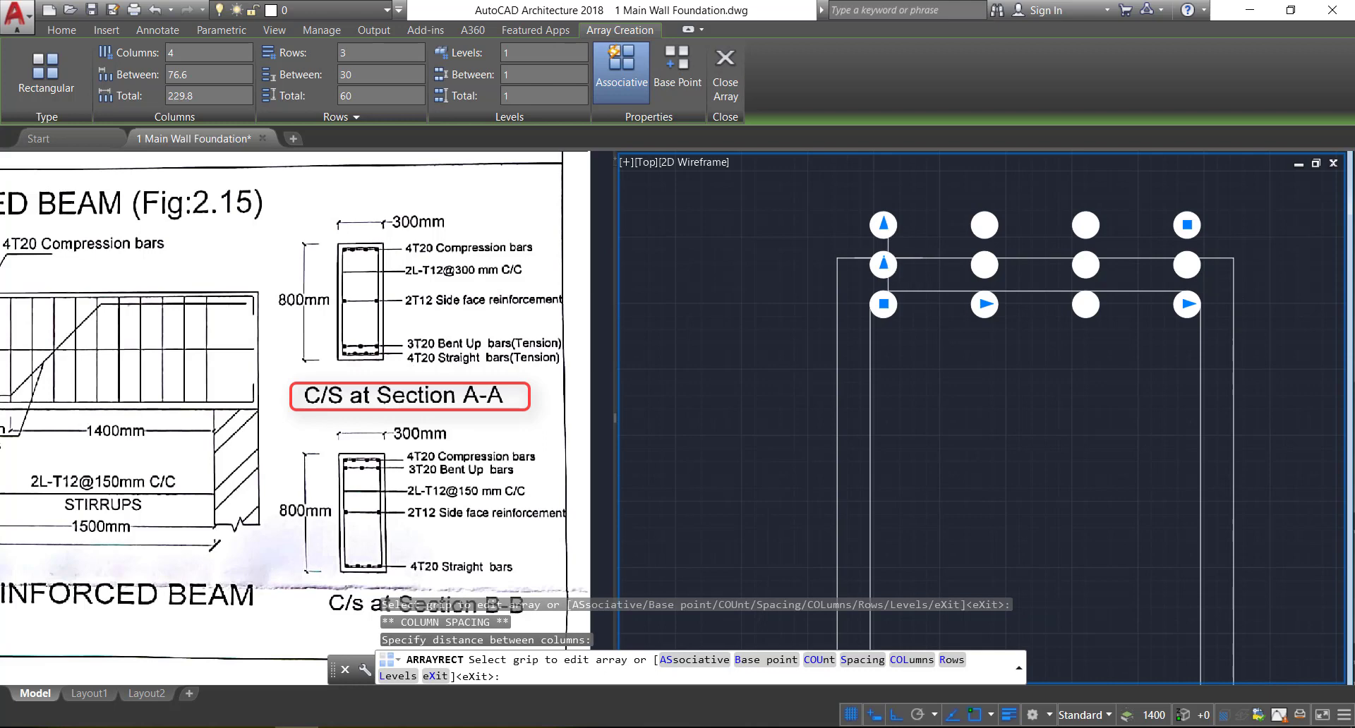
{"action": "left_click", "coordinate": [884, 264]}
{"action": "scroll", "coordinate": [882, 318], "scroll_direction": "down", "scroll_amount": 3}
{"action": "middle_click_drag", "start_coordinate": [872, 433], "coordinate": [873, 260]}
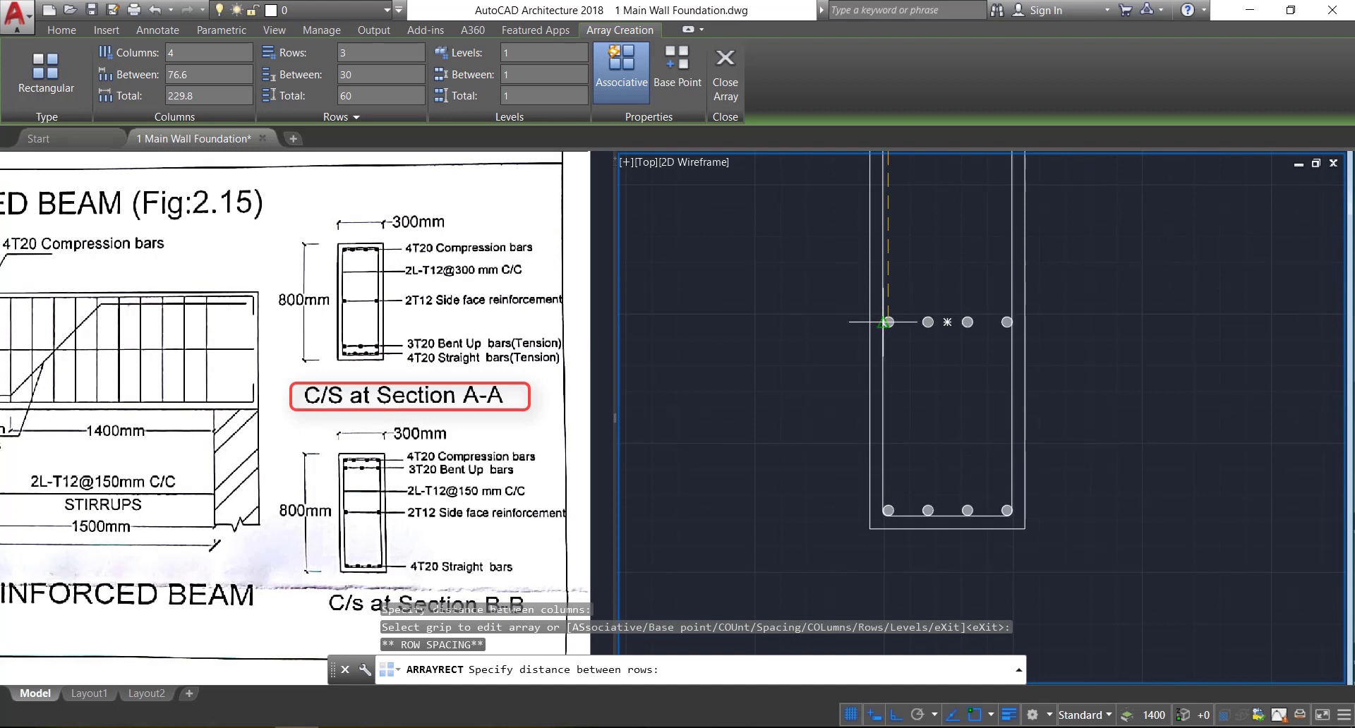
{"action": "left_click", "coordinate": [887, 322]}
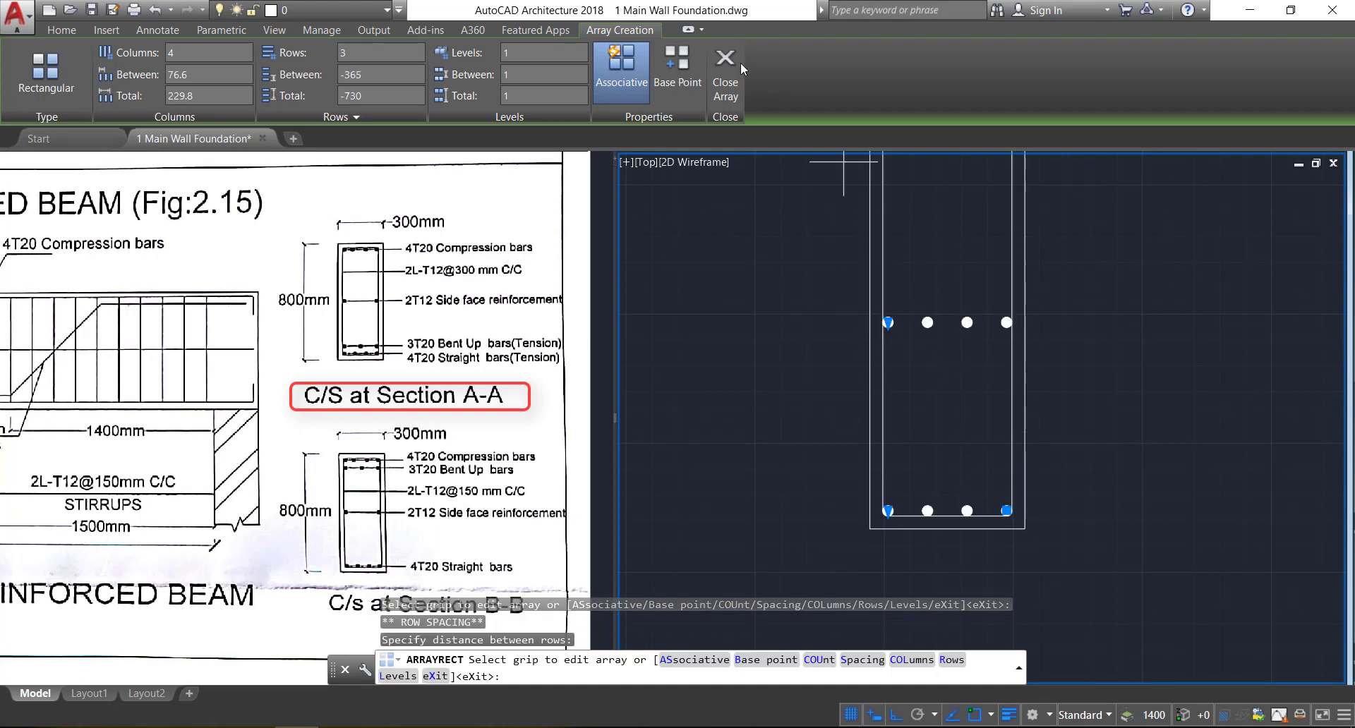
{"action": "left_click", "coordinate": [740, 62]}
Explode the bar array into individual bars with X
{"action": "scroll", "coordinate": [974, 282], "scroll_direction": "down", "scroll_amount": 3}
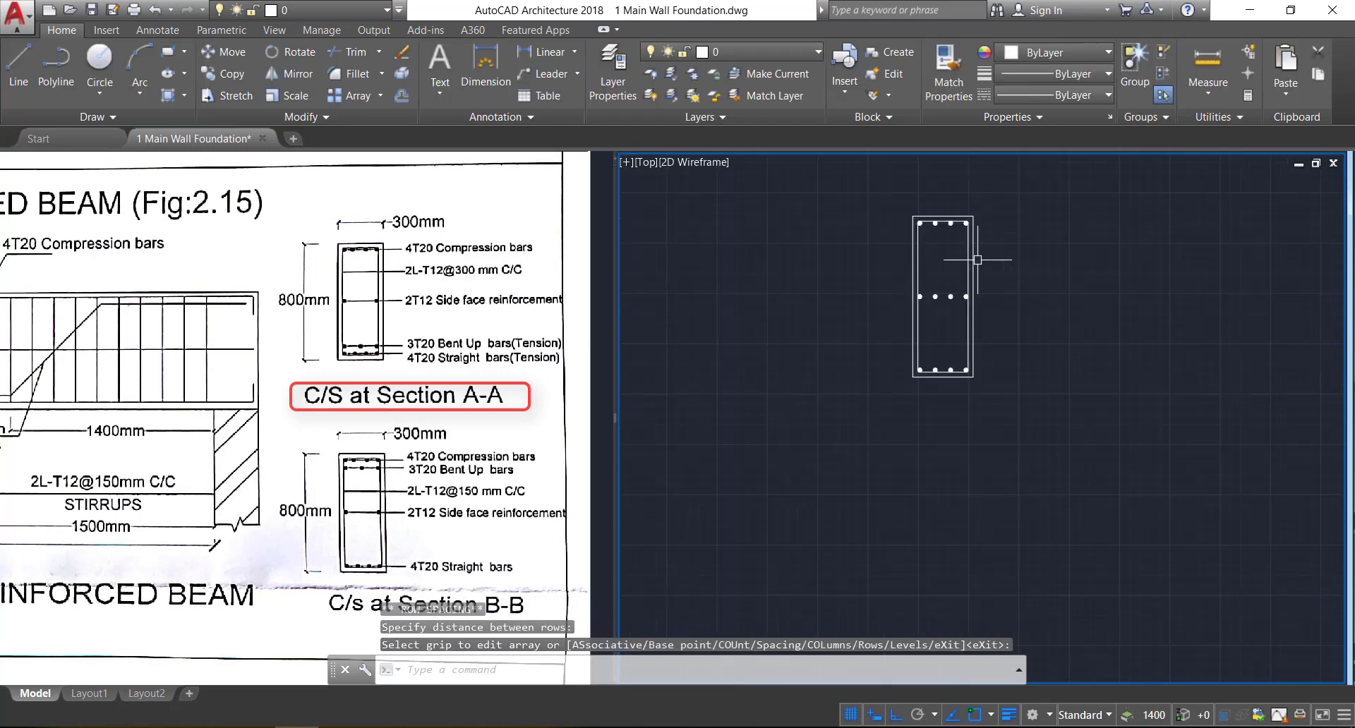
{"action": "scroll", "coordinate": [977, 259], "scroll_direction": "up", "scroll_amount": 2}
{"action": "left_click", "coordinate": [978, 494]}
{"action": "left_click", "coordinate": [790, 161]}
{"action": "type", "text": "x"}
{"action": "key", "text": "Return"}
Delete the two middle bars of the mid-height row and select the four bottom bars
{"action": "scroll", "coordinate": [970, 306], "scroll_direction": "up", "scroll_amount": 3}
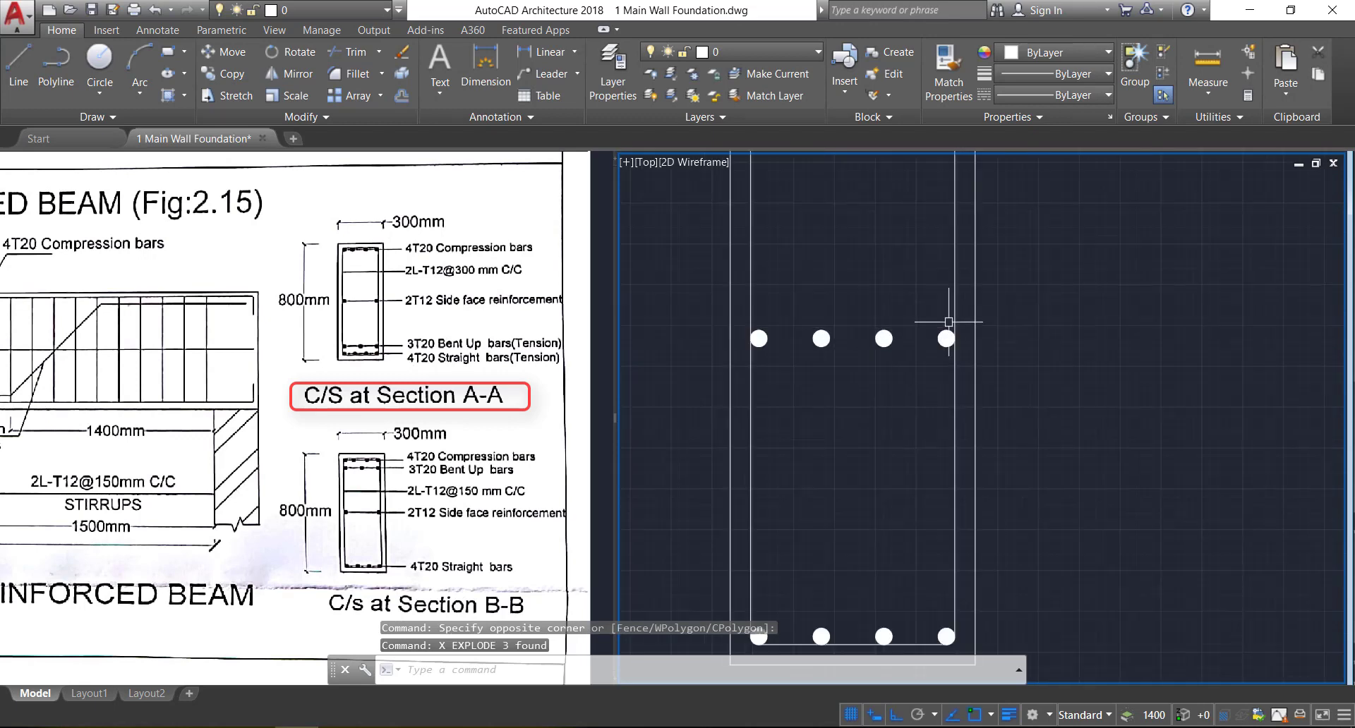
{"action": "left_click", "coordinate": [921, 356]}
{"action": "left_click", "coordinate": [802, 292]}
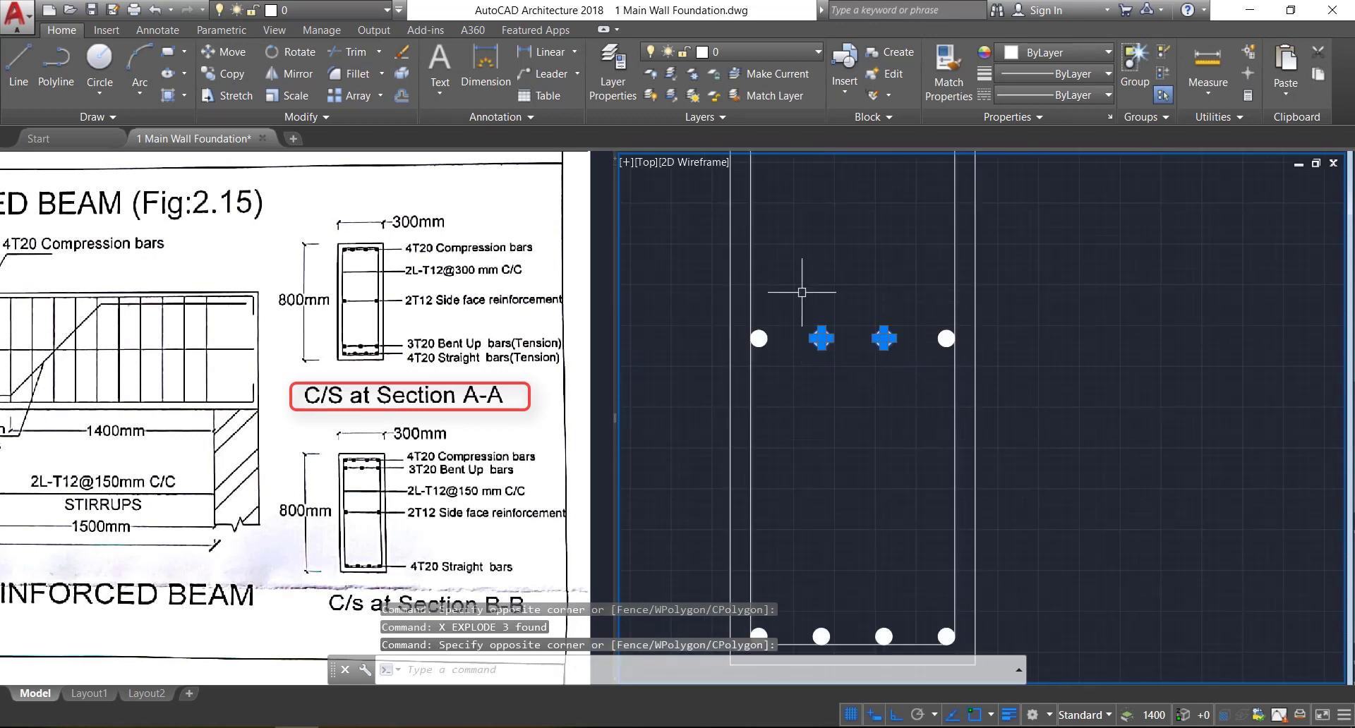
{"action": "key", "text": "Delete"}
{"action": "scroll", "coordinate": [996, 331], "scroll_direction": "down", "scroll_amount": 2}
{"action": "scroll", "coordinate": [935, 557], "scroll_direction": "up", "scroll_amount": 3}
{"action": "left_click", "coordinate": [1019, 418]}
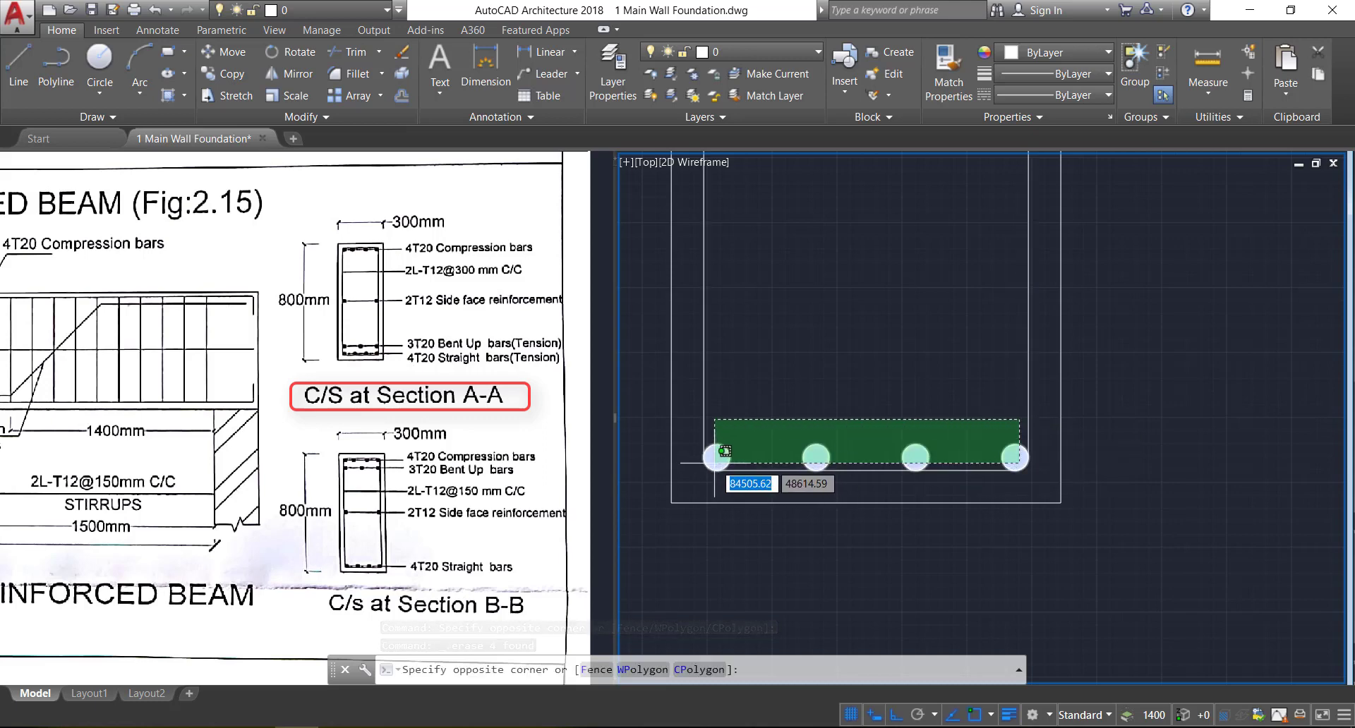
{"action": "left_click", "coordinate": [727, 452]}
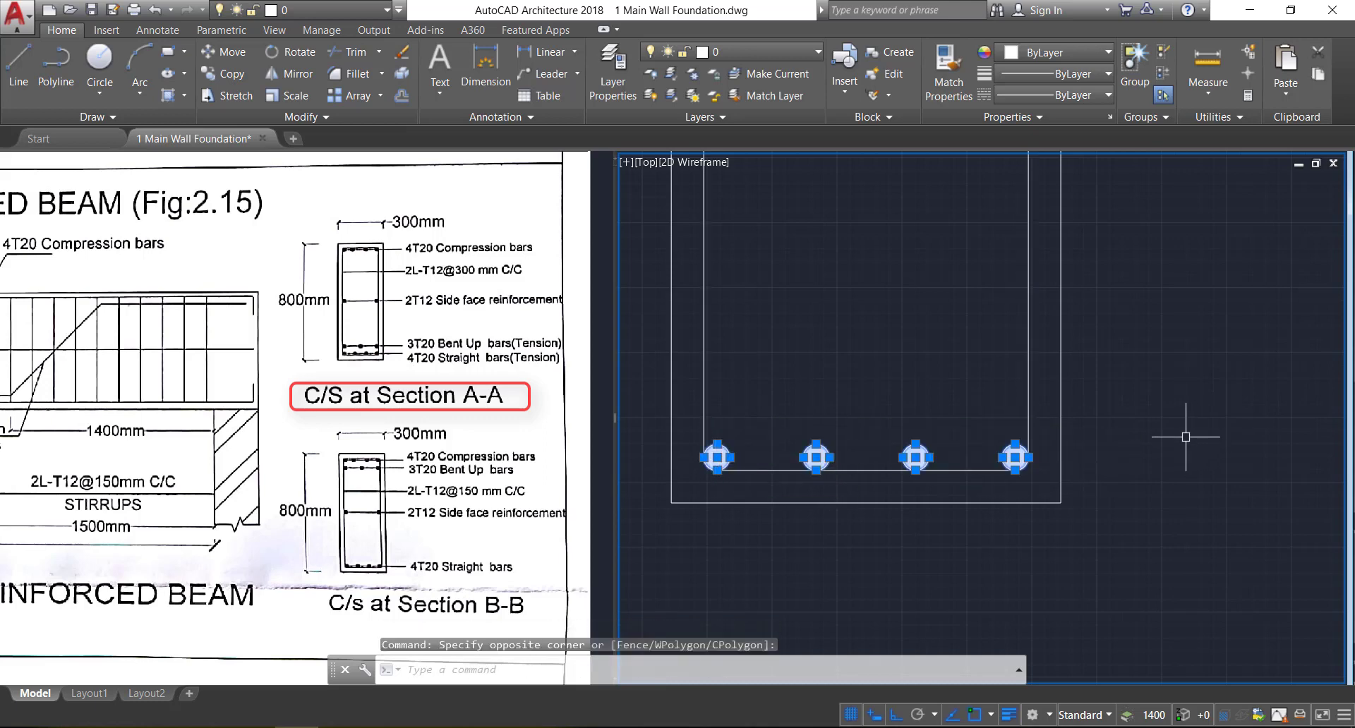
Copy the four bottom bars 50 units upward as a second row
{"action": "left_click", "coordinate": [225, 74]}
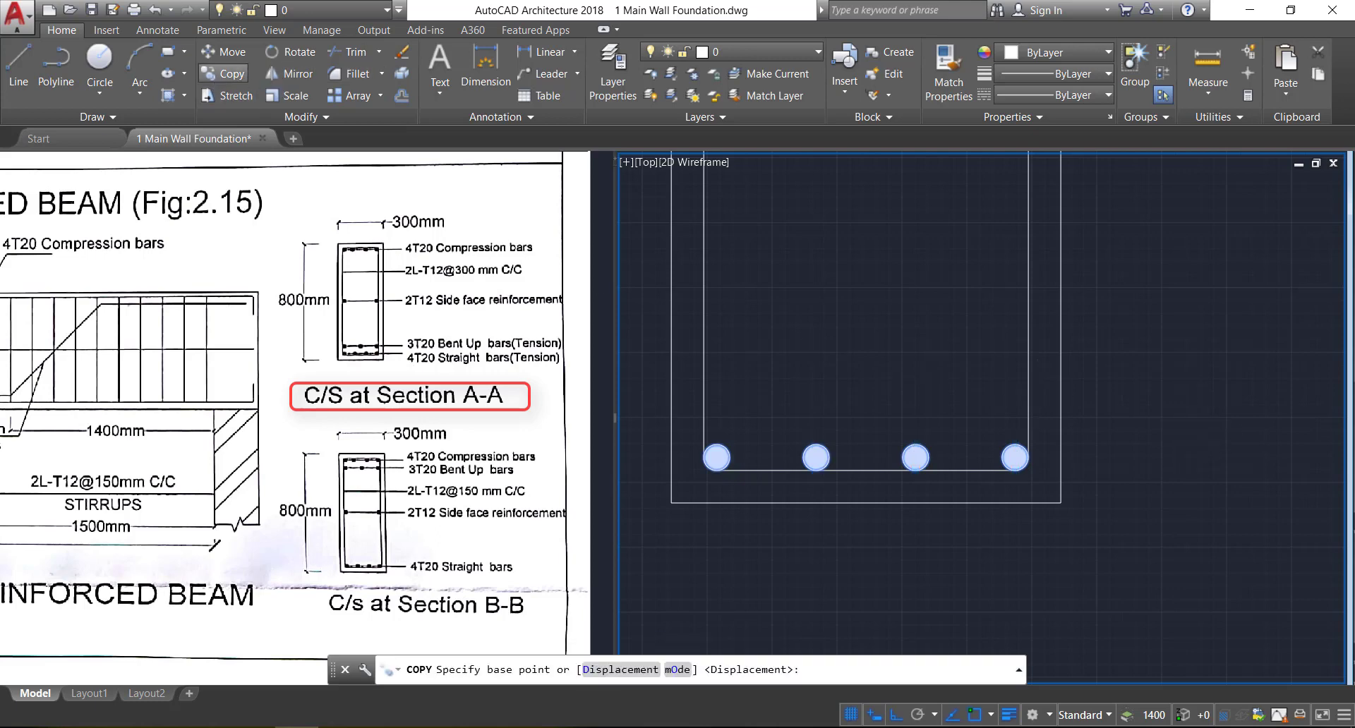
{"action": "left_click", "coordinate": [717, 457]}
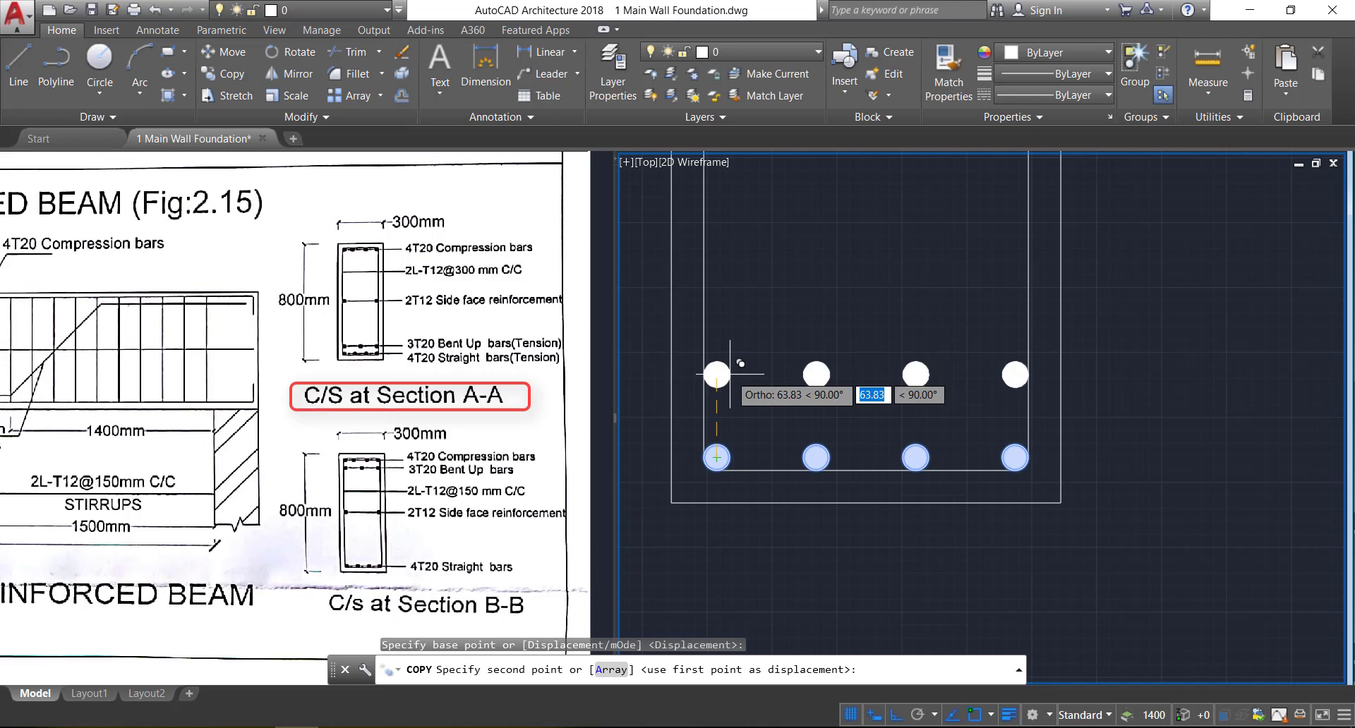
{"action": "type", "text": "50"}
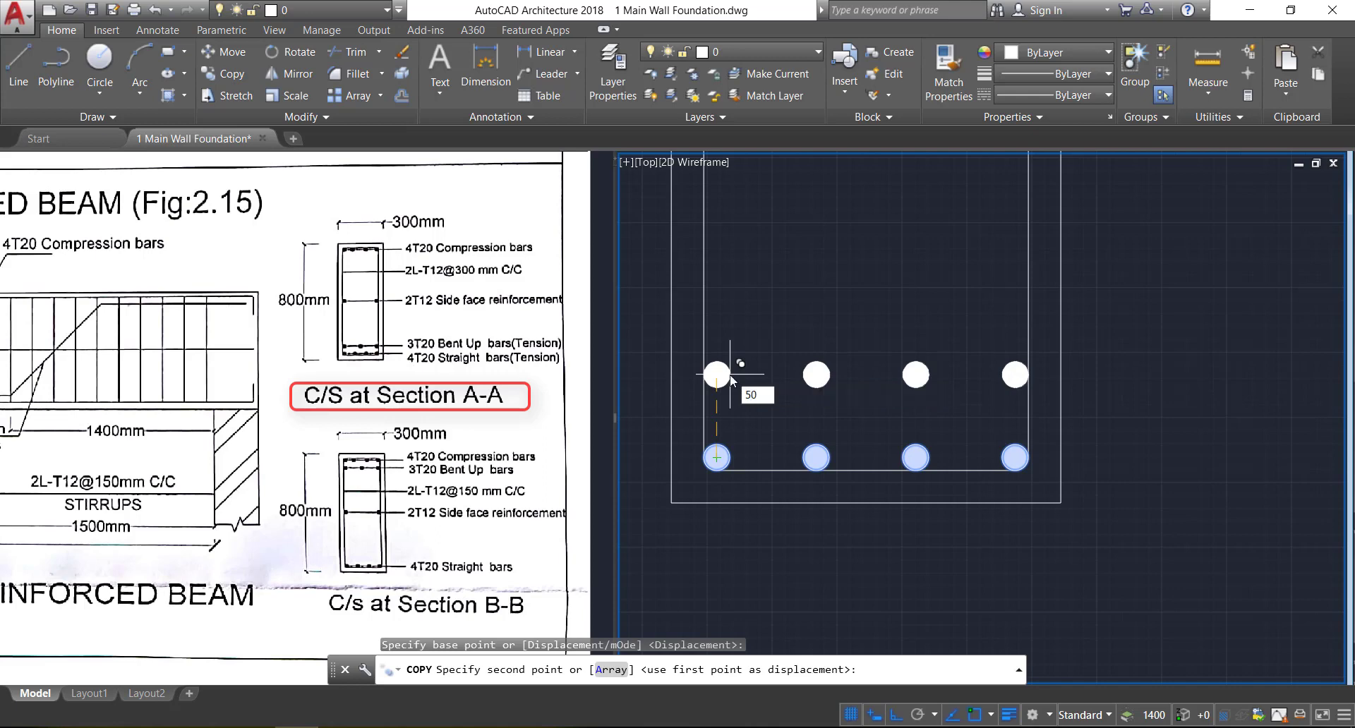
{"action": "key", "text": "Return"}
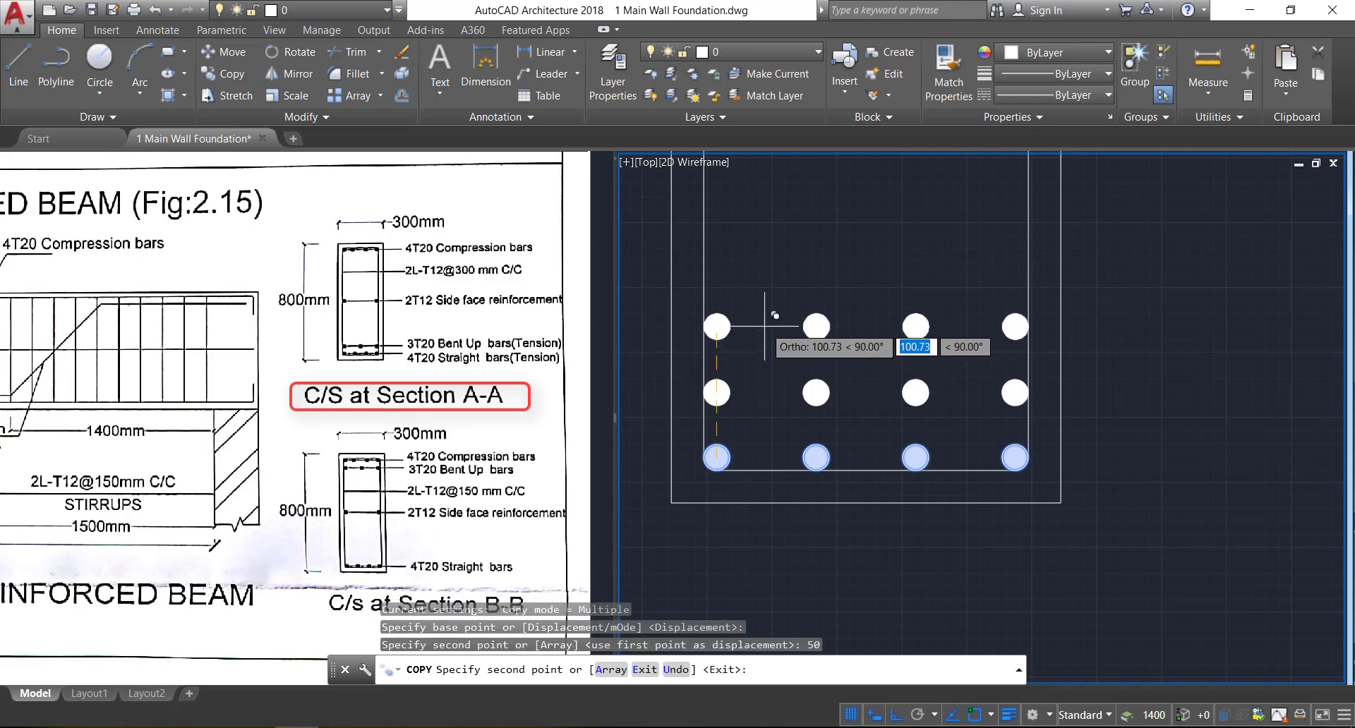
{"action": "key", "text": "Escape"}
{"action": "scroll", "coordinate": [802, 384], "scroll_direction": "down", "scroll_amount": 3}
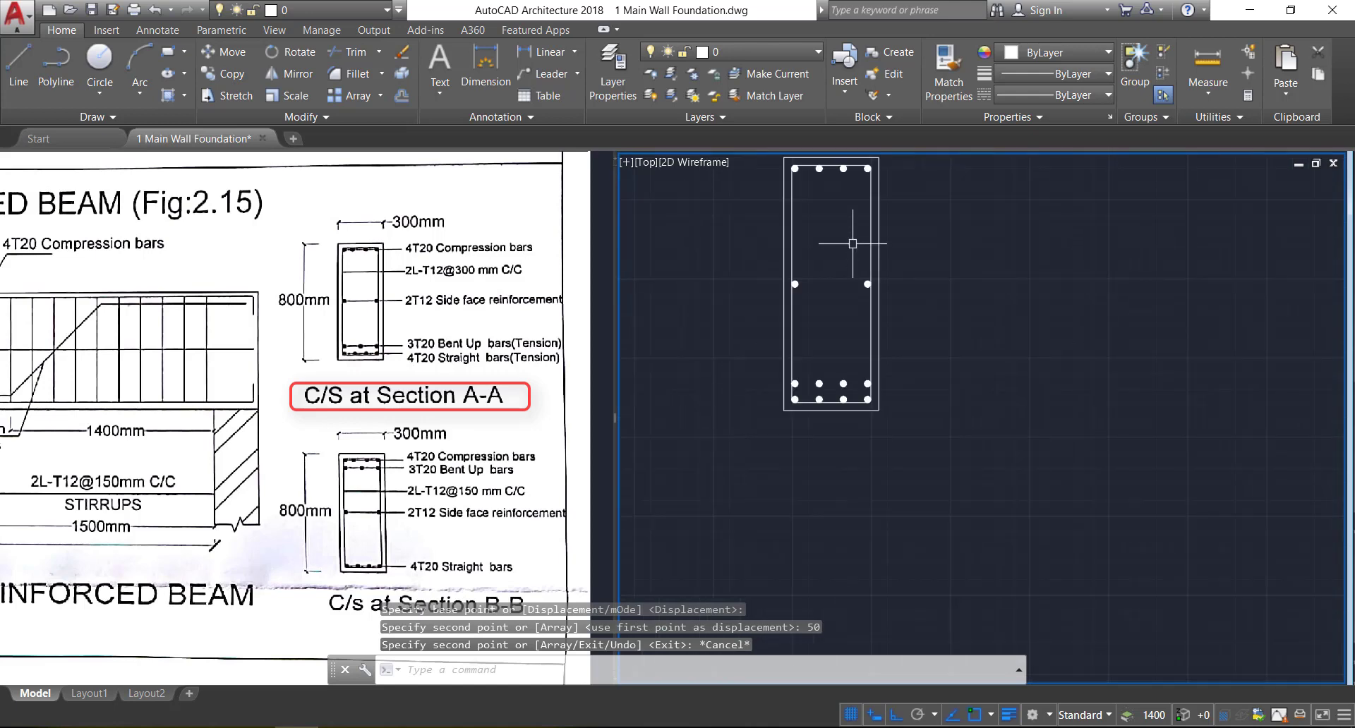
Undo recent changes and draw the 25-unit hook lines at the top-left corner bar
{"action": "key", "text": "ctrl+z"}
{"action": "key", "text": "ctrl+z"}
{"action": "key", "text": "ctrl+z"}
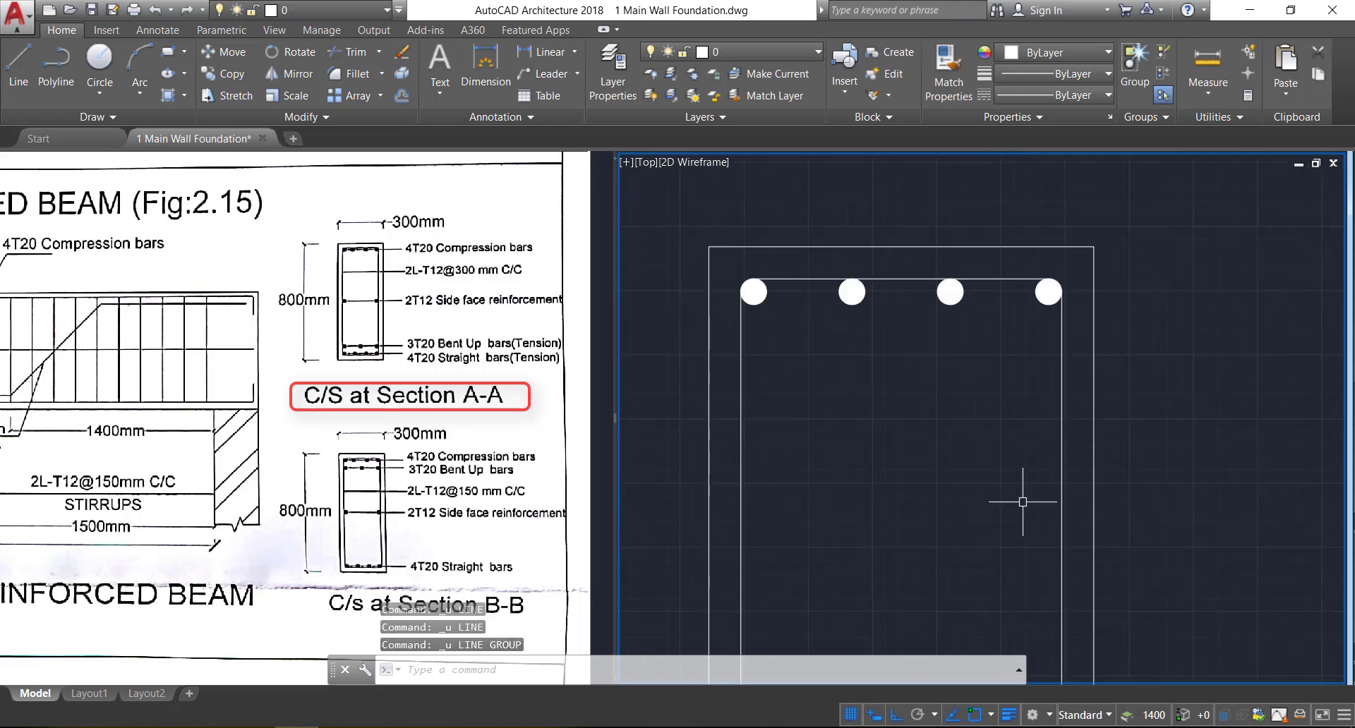
{"action": "left_click", "coordinate": [18, 63]}
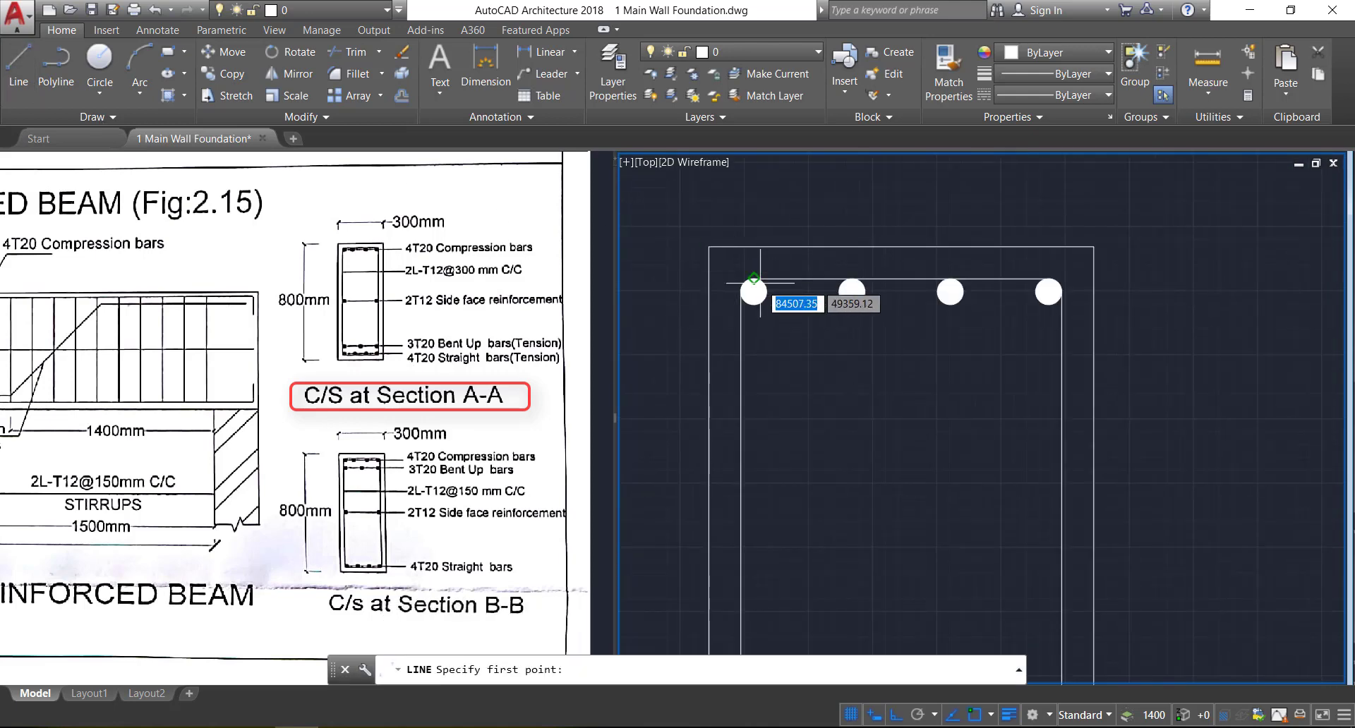
{"action": "scroll", "coordinate": [754, 278], "scroll_direction": "up", "scroll_amount": 5}
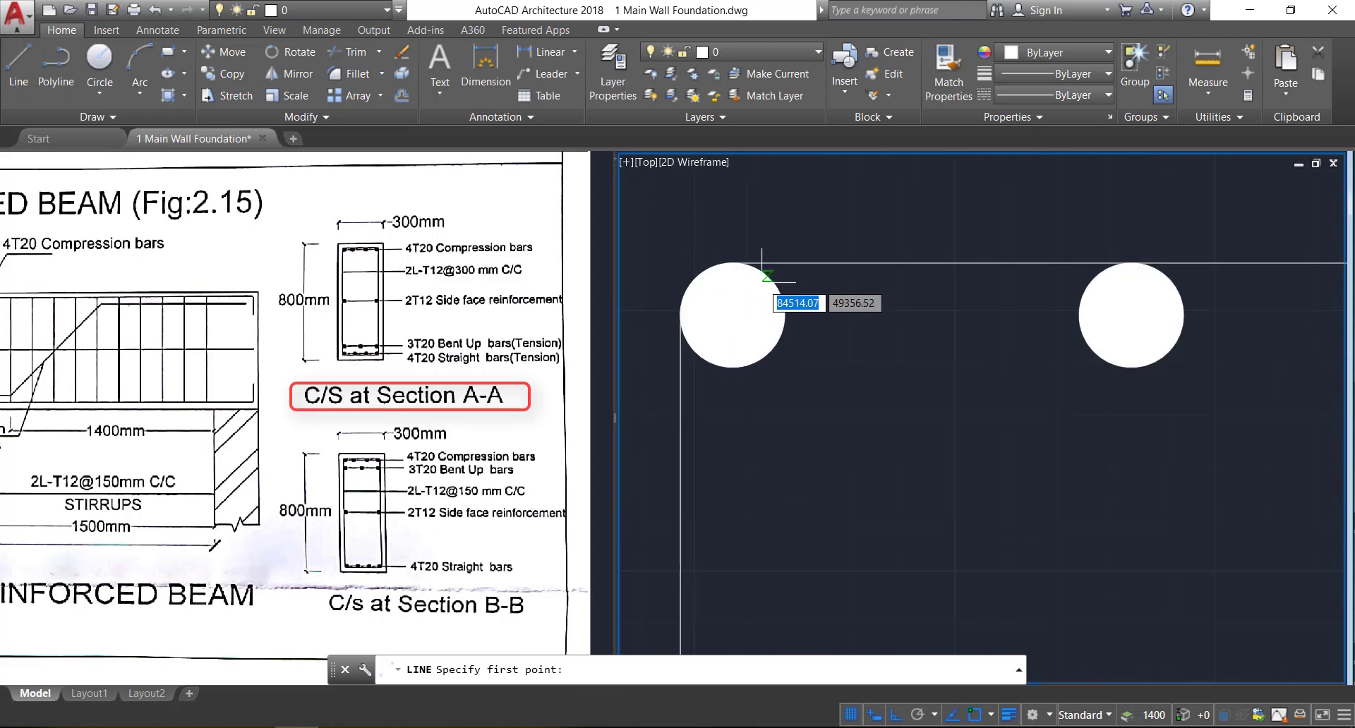
{"action": "left_click", "coordinate": [732, 367]}
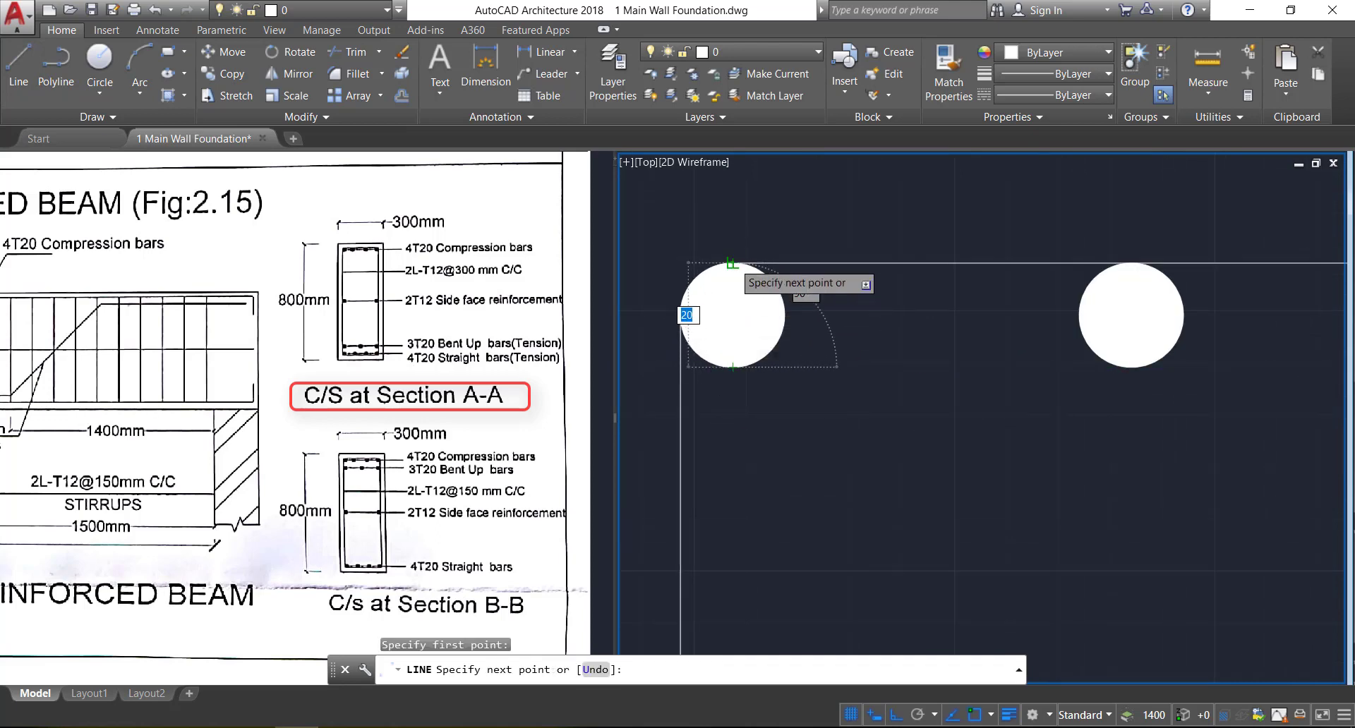
{"action": "left_click", "coordinate": [732, 262]}
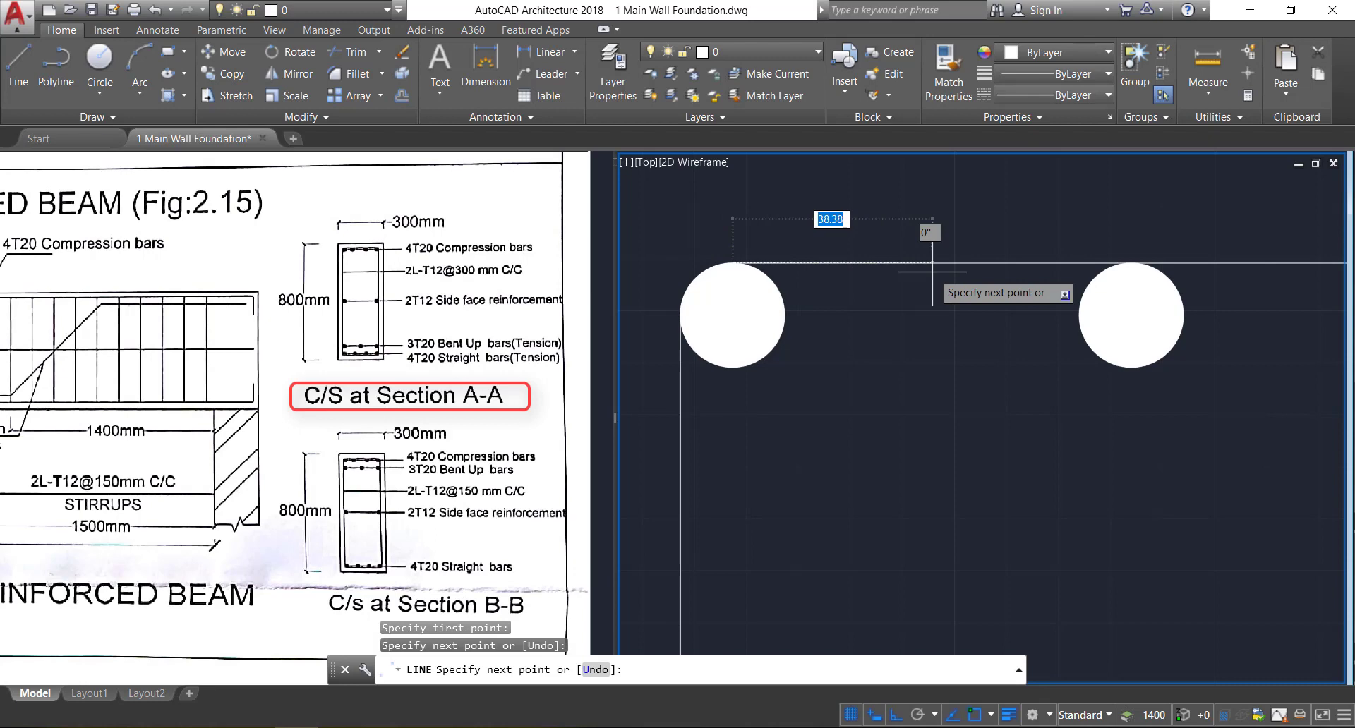
{"action": "type", "text": "25"}
{"action": "key", "text": "Return"}
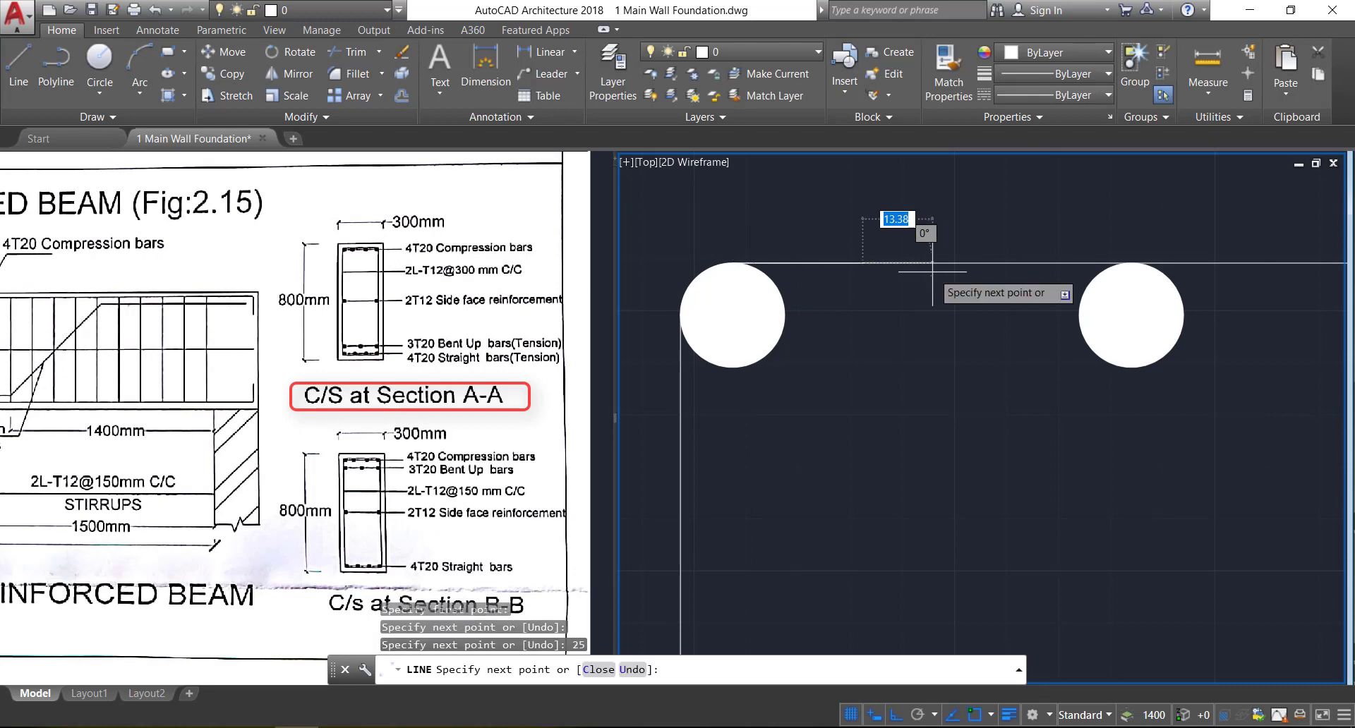
{"action": "key", "text": "Return"}
{"action": "key", "text": "Return"}
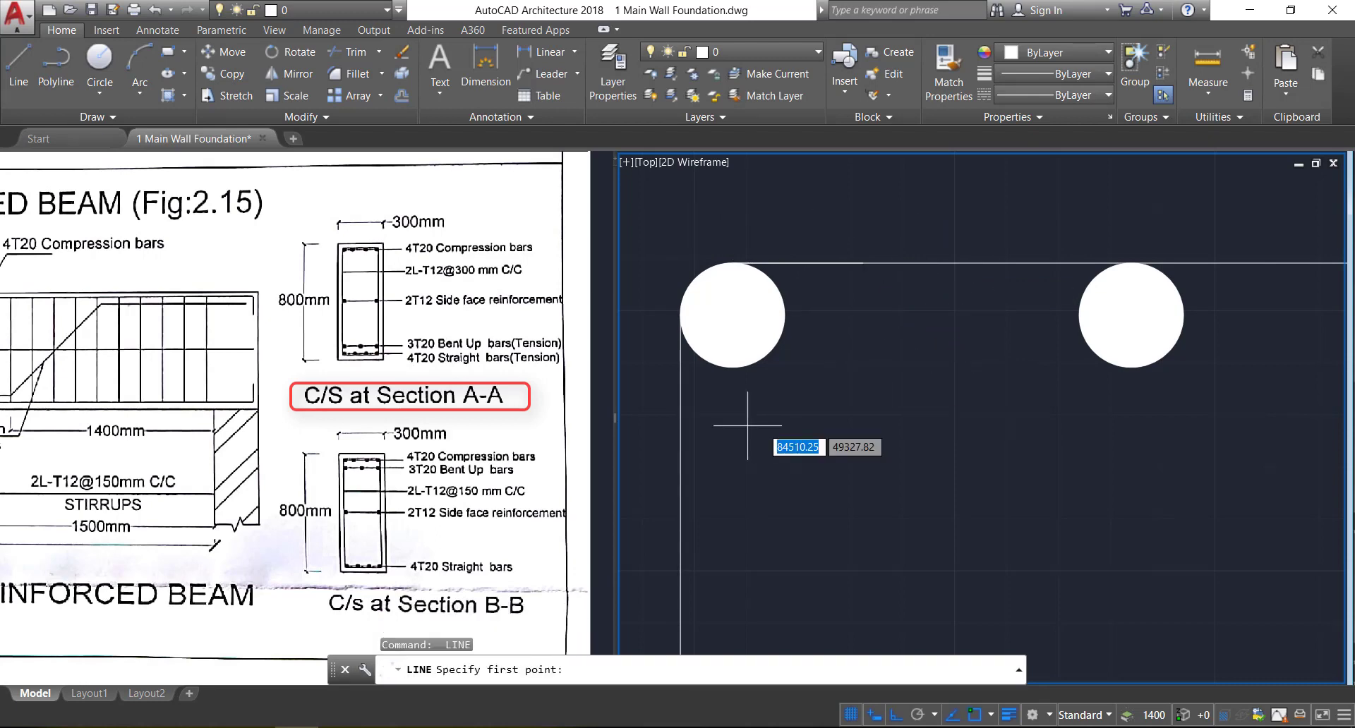
{"action": "left_click", "coordinate": [732, 367]}
{"action": "type", "text": "25"}
{"action": "key", "text": "Return"}
{"action": "key", "text": "Return"}
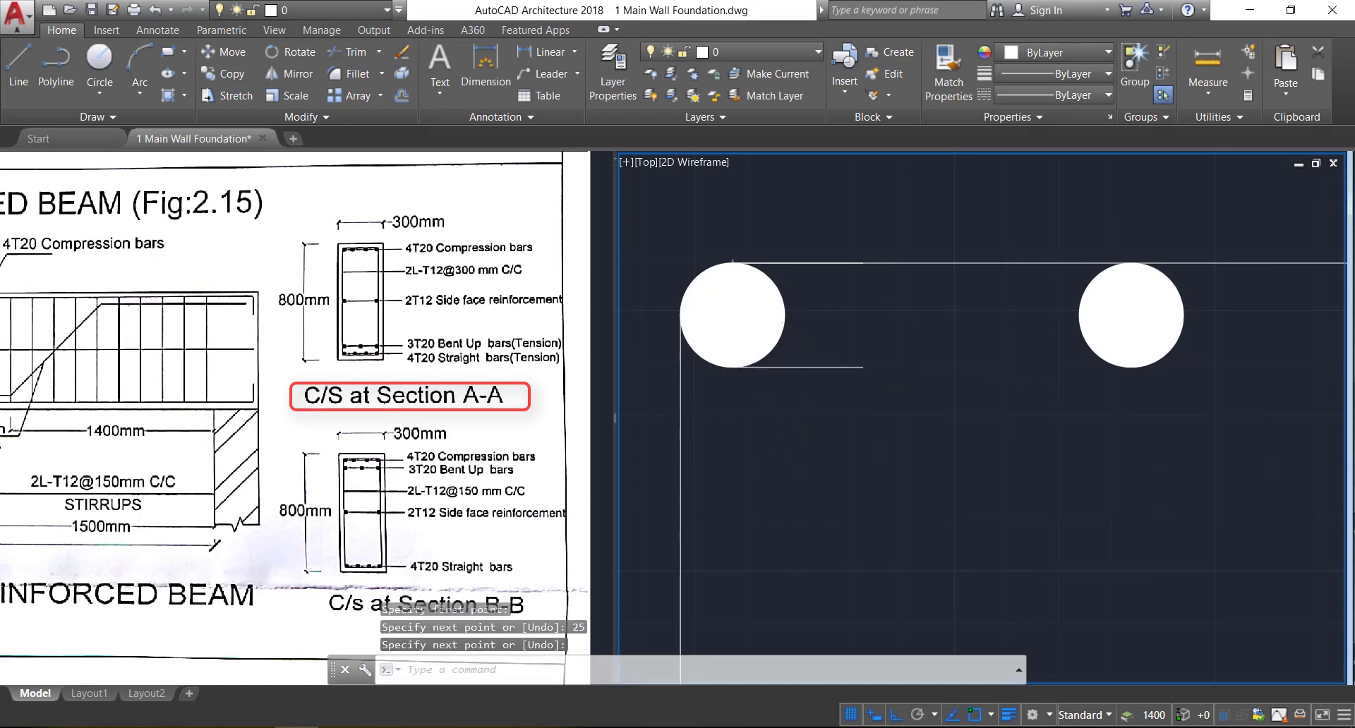
Rotate the three hook lines -45° about the vertical line's midpoint
{"action": "left_click", "coordinate": [709, 239]}
{"action": "left_click", "coordinate": [904, 406]}
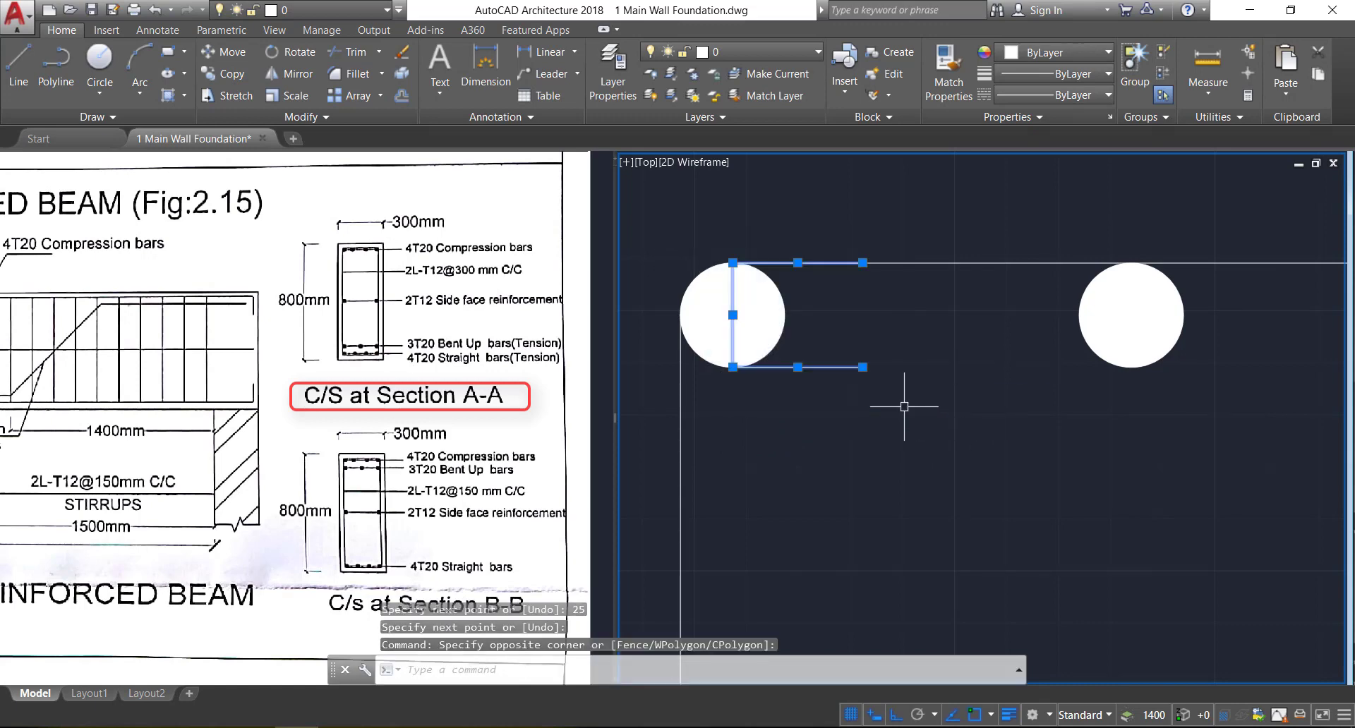
{"action": "left_click", "coordinate": [285, 52]}
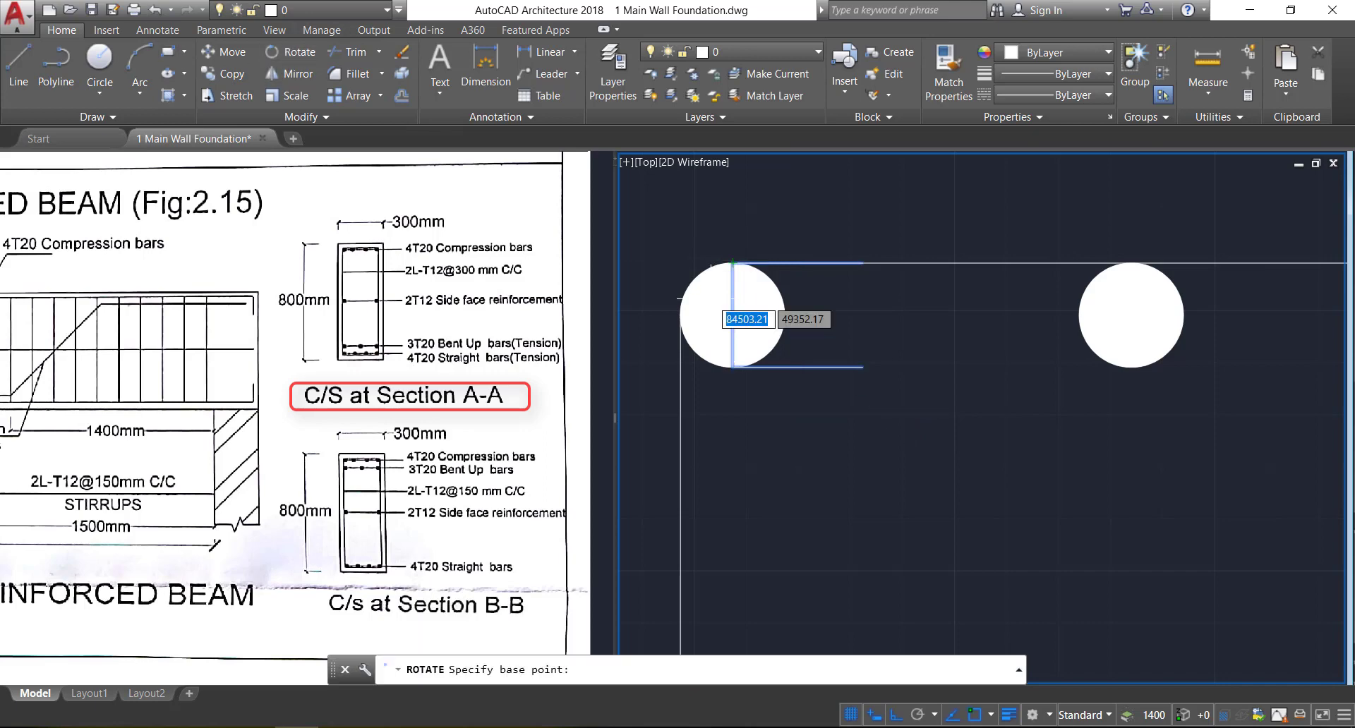
{"action": "left_click", "coordinate": [733, 315]}
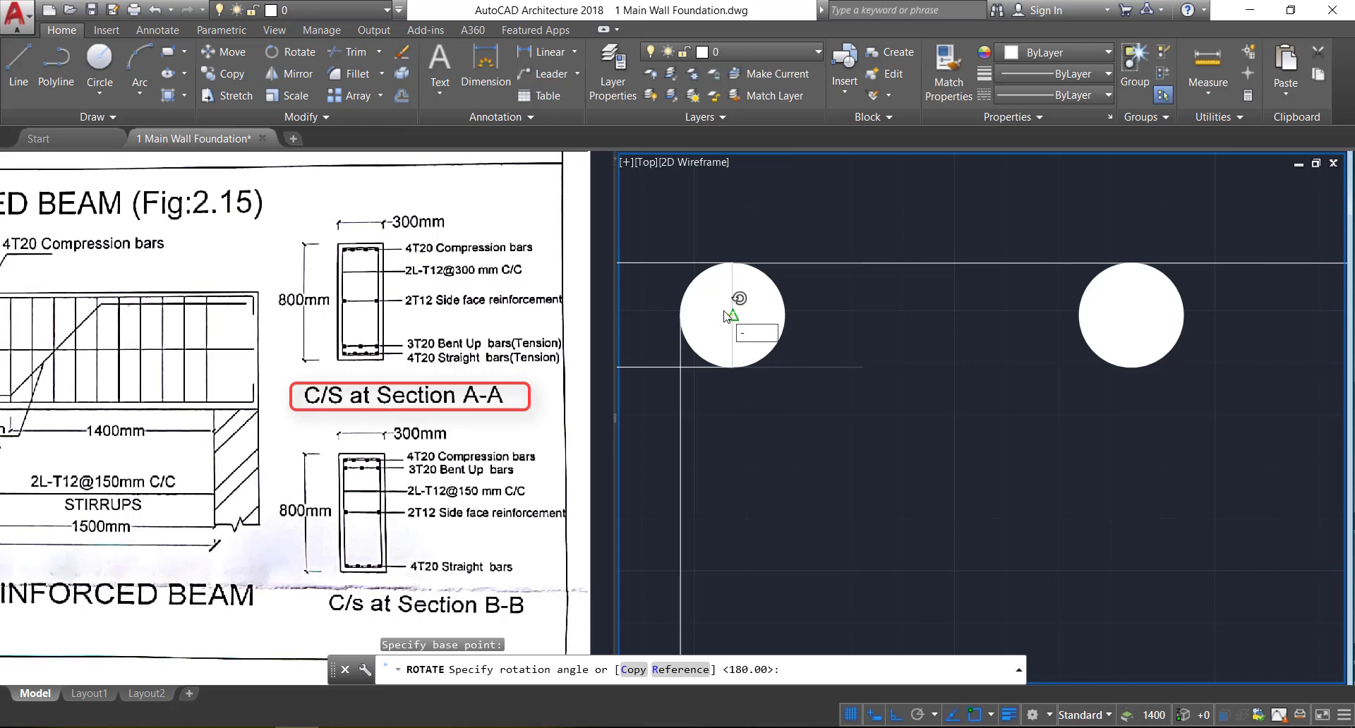
{"action": "type", "text": "-45"}
{"action": "key", "text": "Return"}
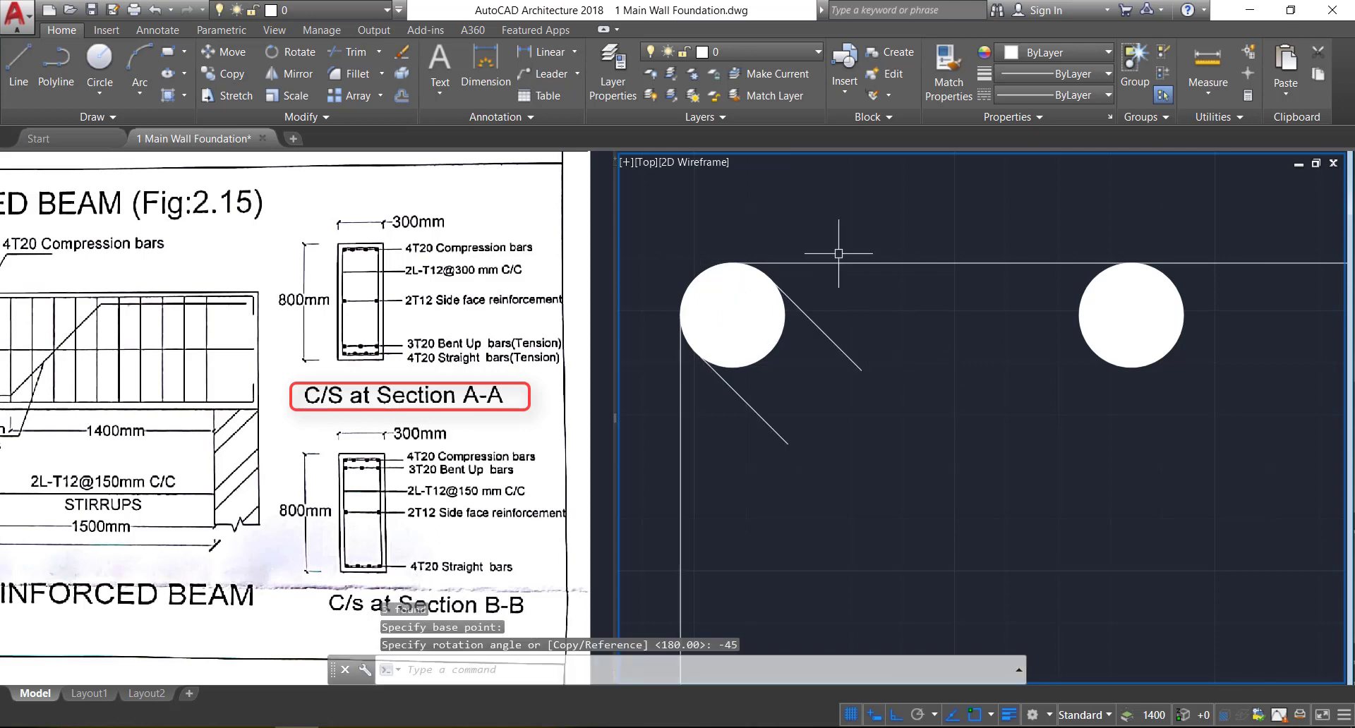
{"action": "scroll", "coordinate": [854, 284], "scroll_direction": "down", "scroll_amount": 10}
{"action": "scroll", "coordinate": [895, 352], "scroll_direction": "down", "scroll_amount": 5}
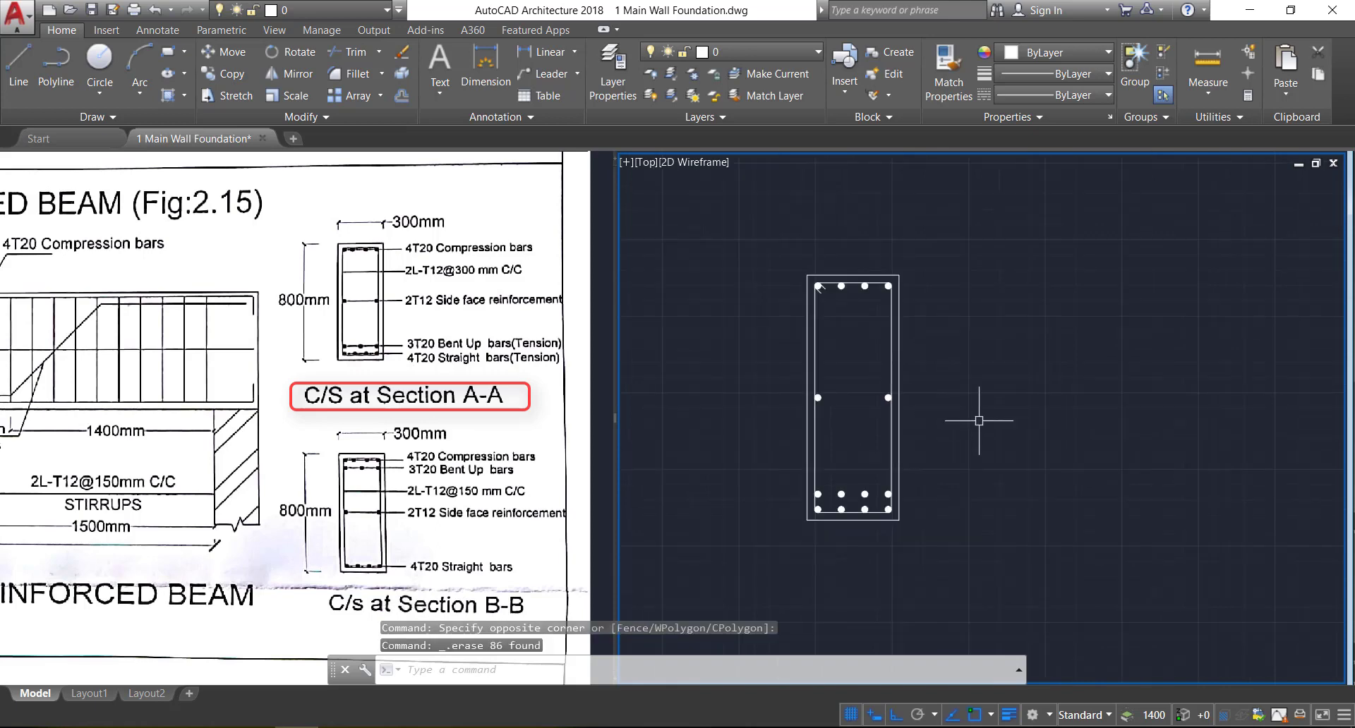
Copy the whole reinforced cross-section to the right of the original
{"action": "left_click", "coordinate": [781, 252]}
{"action": "left_click", "coordinate": [994, 568]}
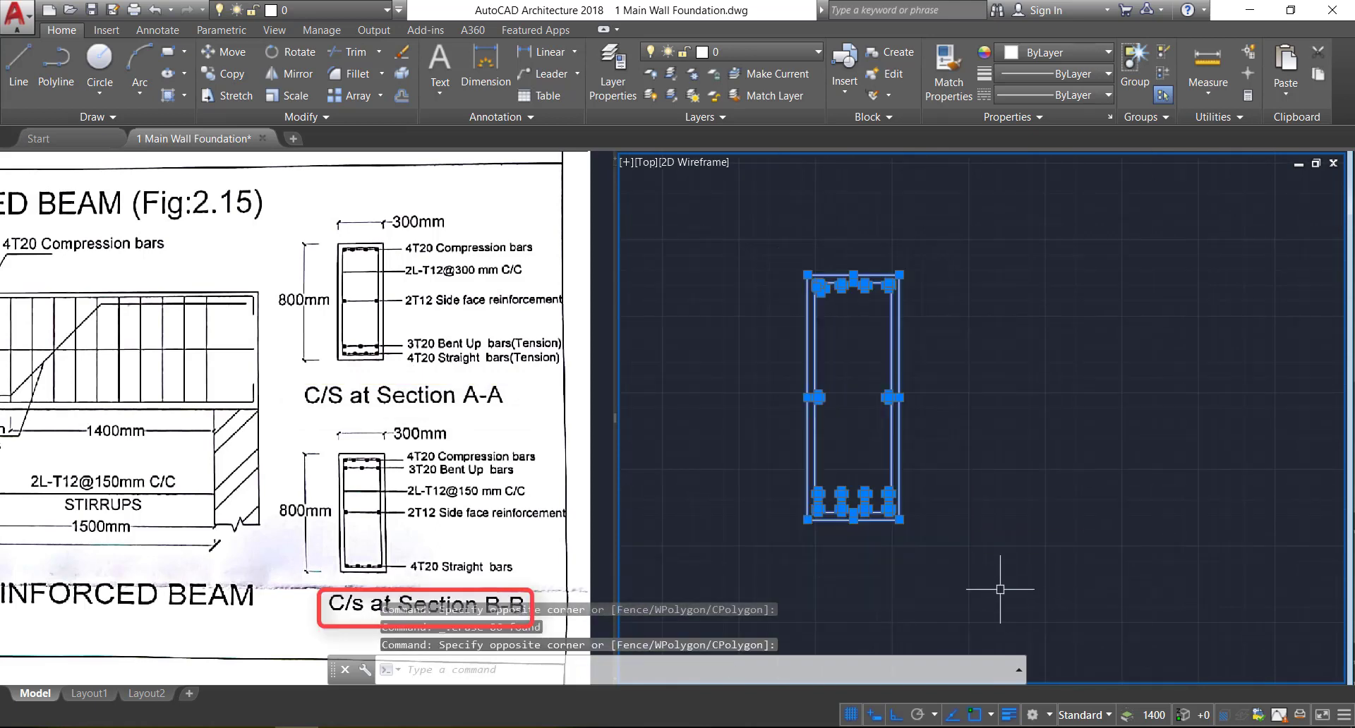
{"action": "left_click", "coordinate": [226, 78]}
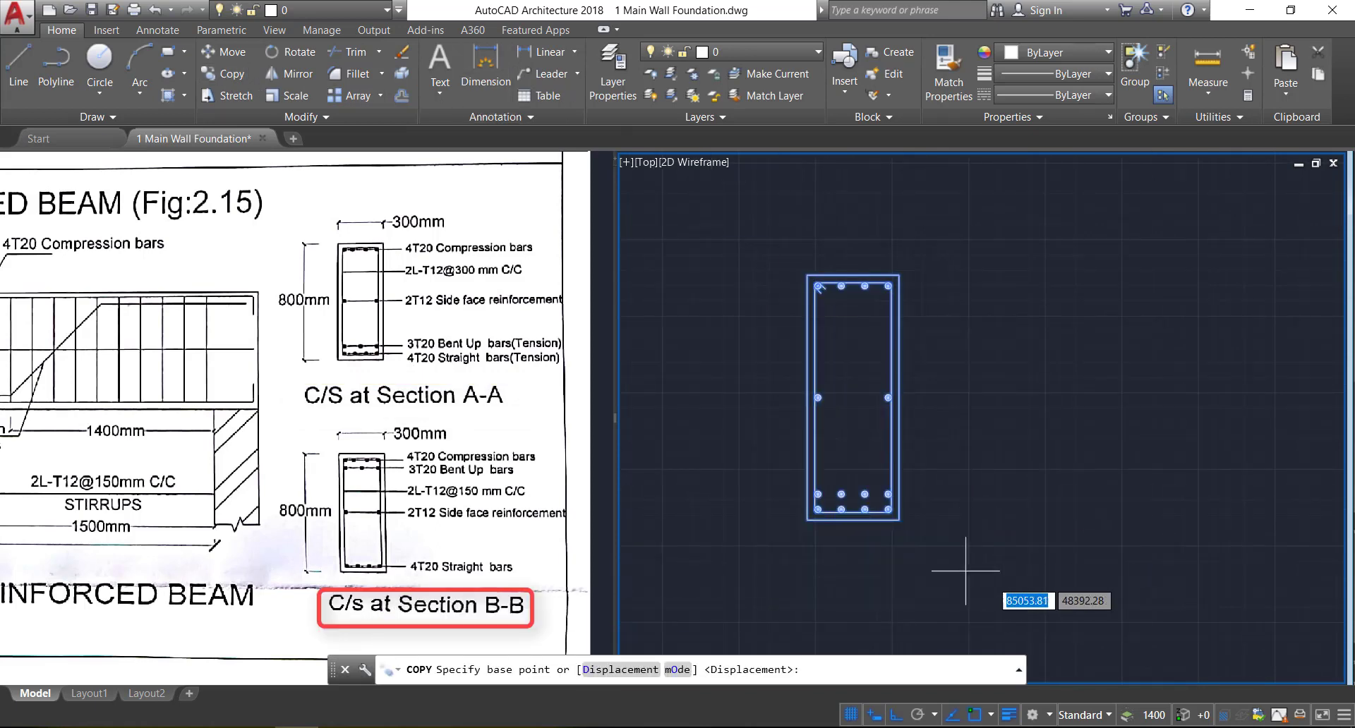
{"action": "left_click", "coordinate": [899, 520]}
{"action": "scroll", "coordinate": [899, 523], "scroll_direction": "down", "scroll_amount": 4}
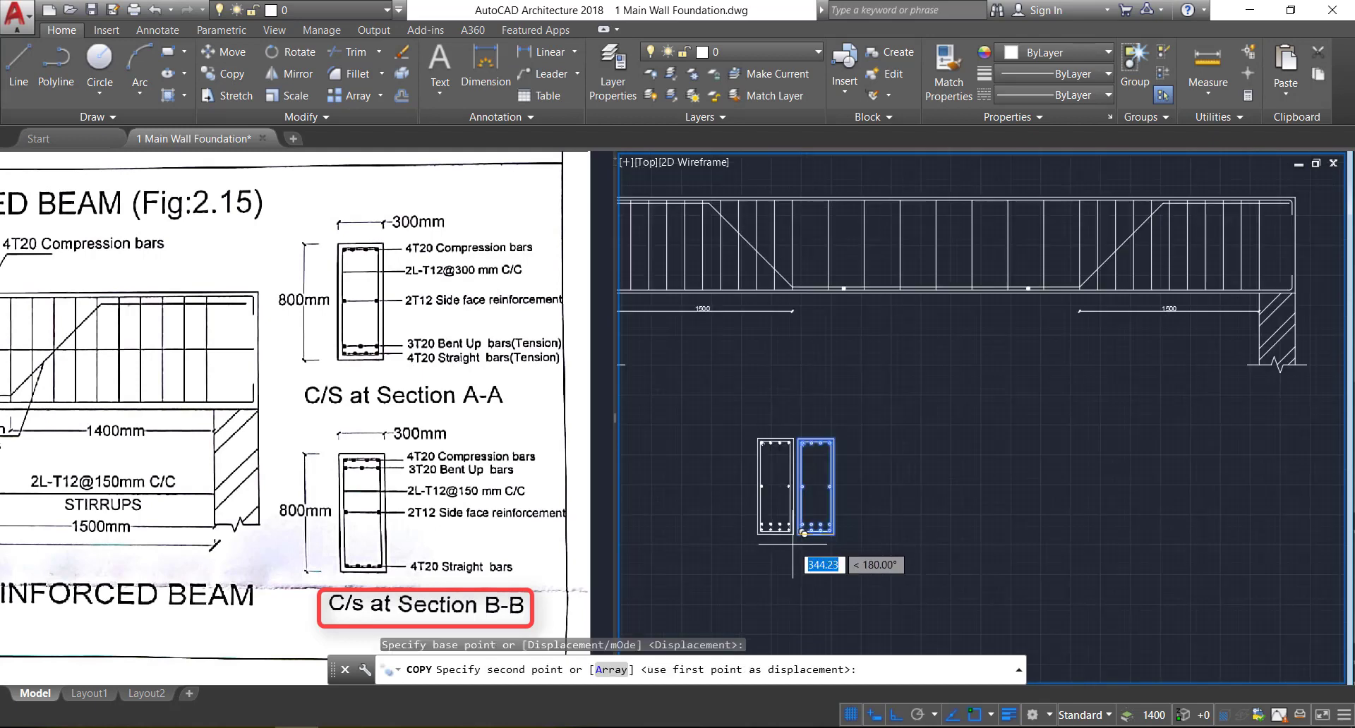
{"action": "left_click", "coordinate": [968, 527]}
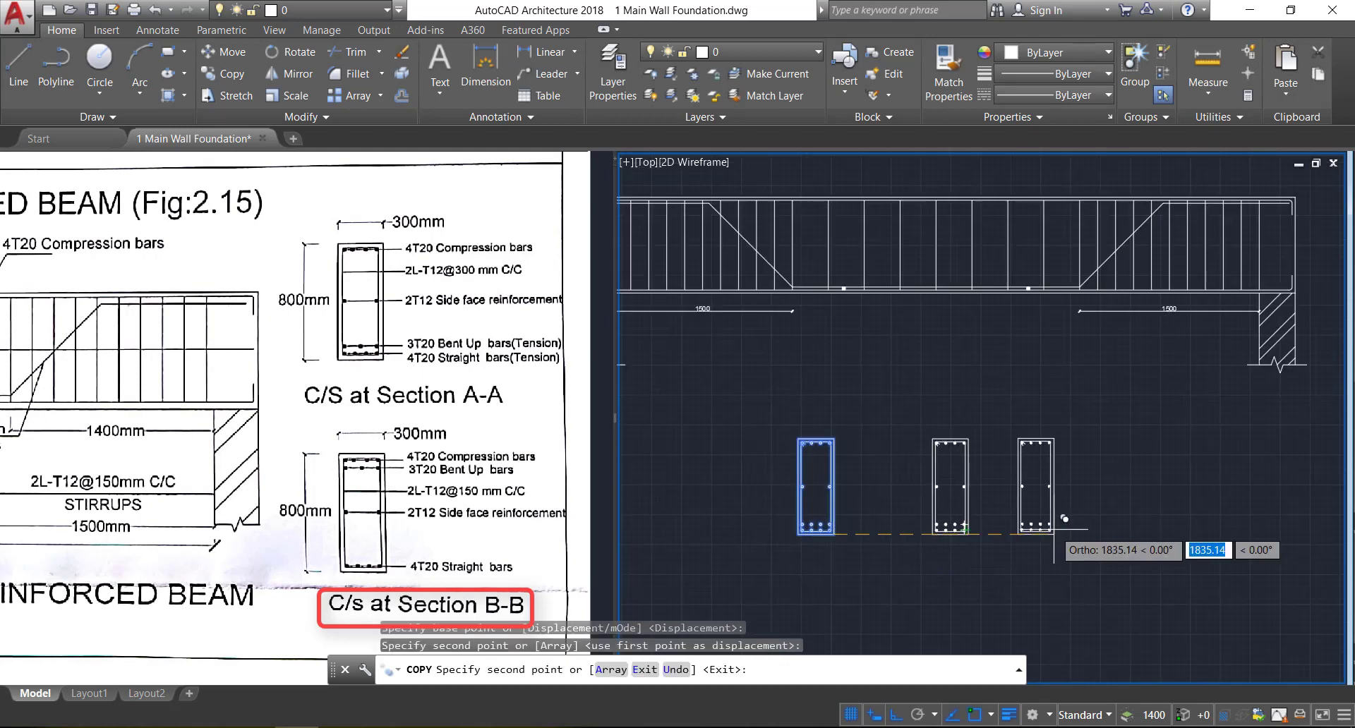
{"action": "key", "text": "Escape"}
Select the copied cross-section for mirroring
{"action": "left_click", "coordinate": [888, 401]}
{"action": "left_click", "coordinate": [1056, 581]}
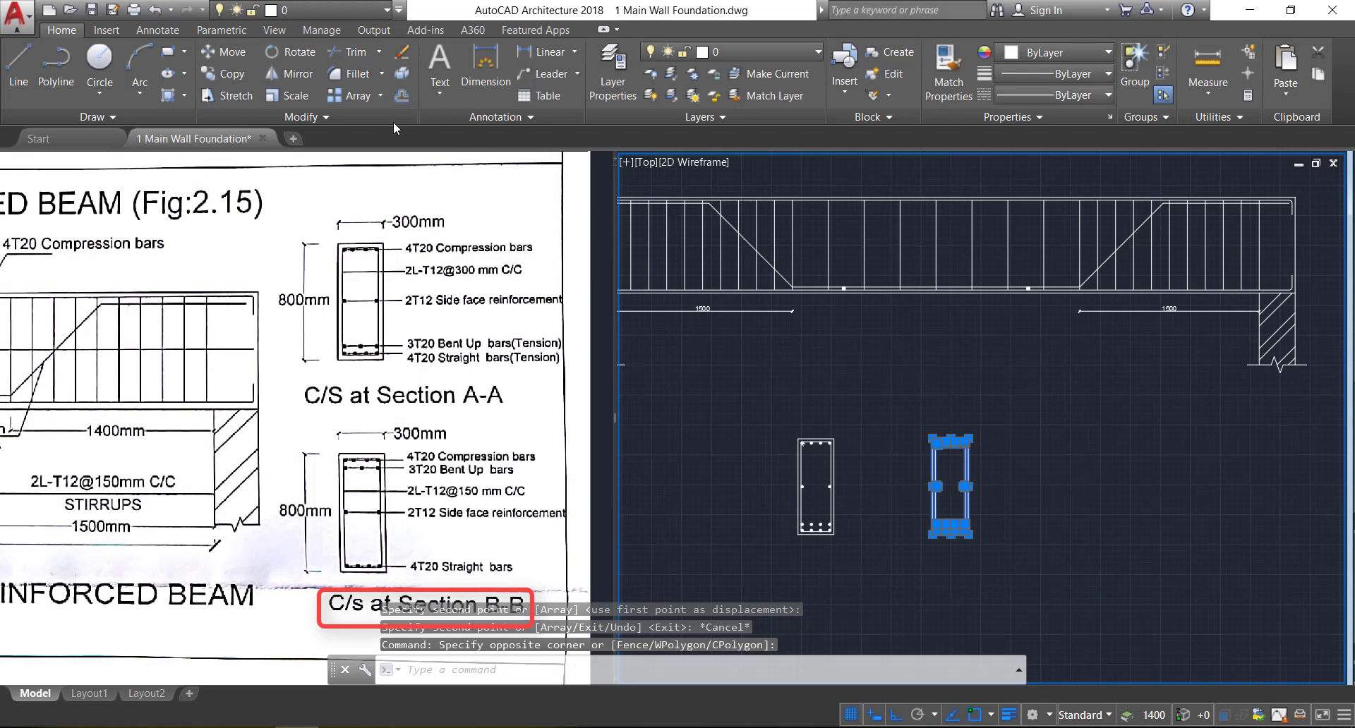
{"action": "left_click", "coordinate": [290, 73]}
{"action": "scroll", "coordinate": [979, 540], "scroll_direction": "up", "scroll_amount": 2}
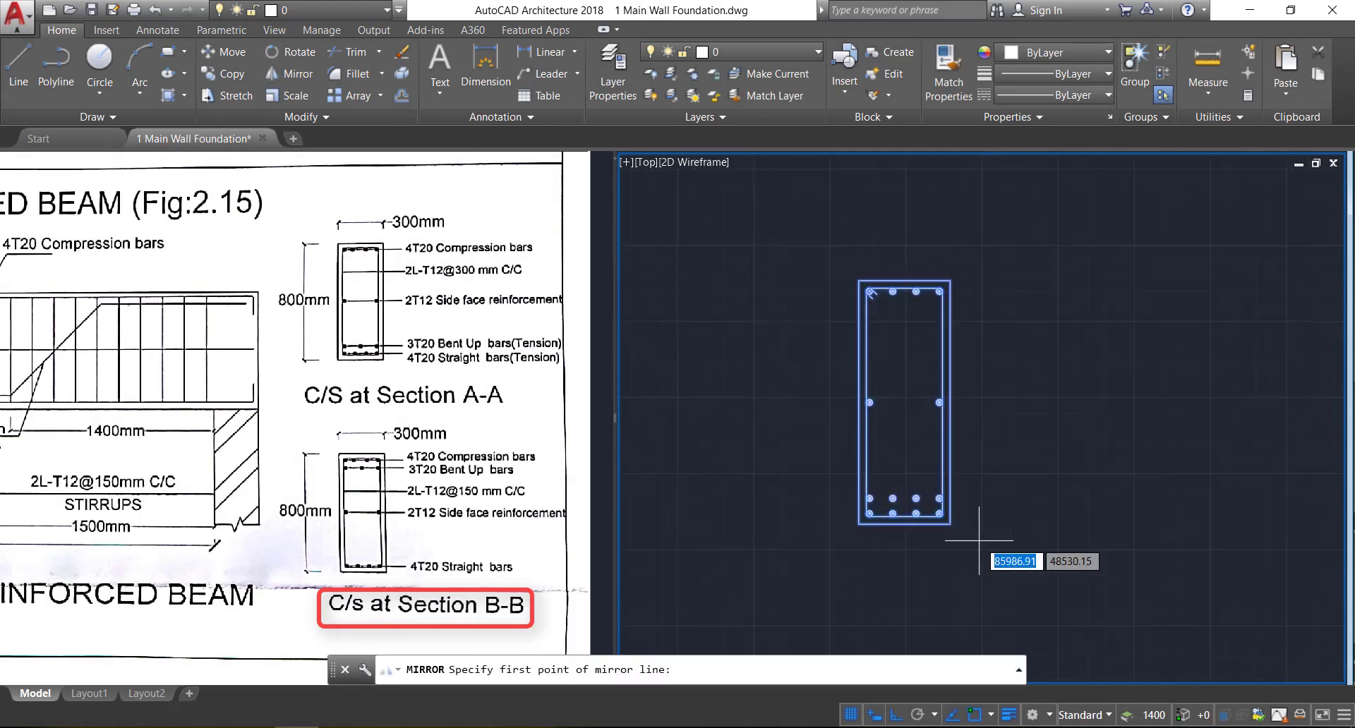
Mirror the copy about a horizontal line, erasing the unflipped original
{"action": "scroll", "coordinate": [979, 541], "scroll_direction": "up", "scroll_amount": 3}
{"action": "left_click", "coordinate": [905, 497]}
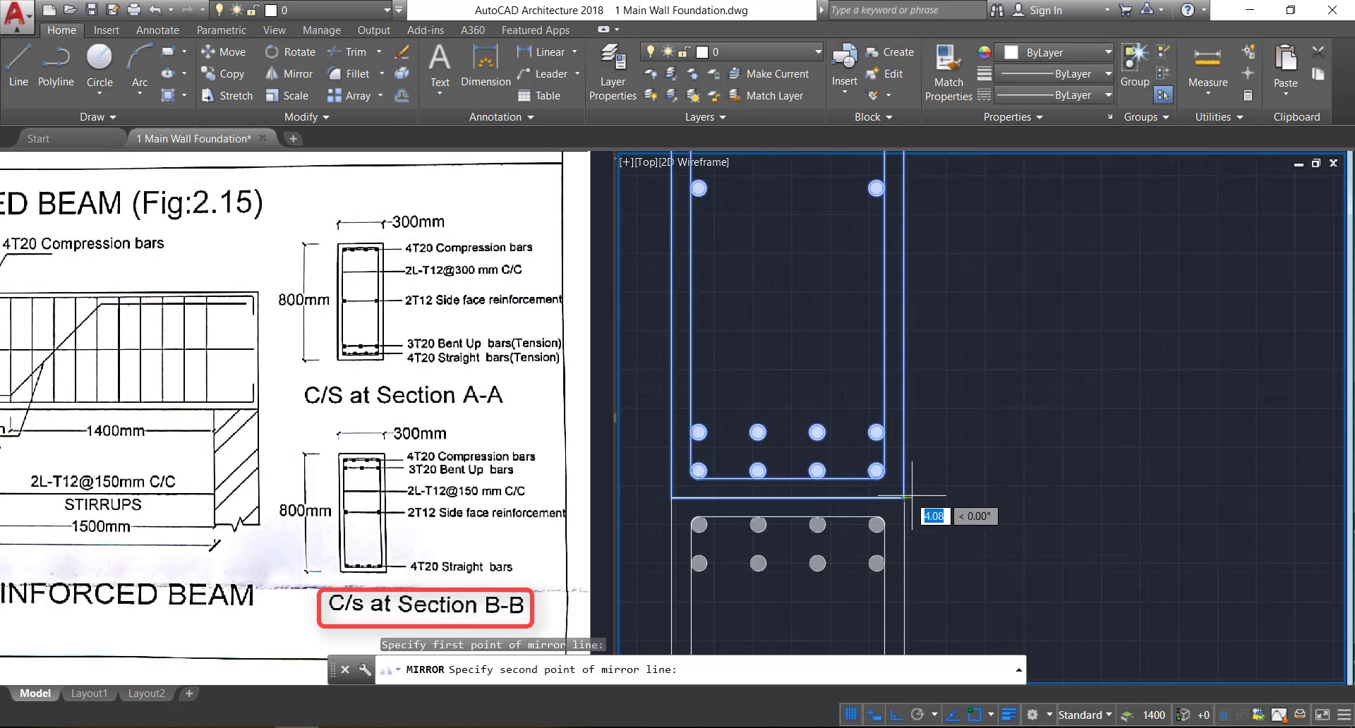
{"action": "left_click", "coordinate": [1087, 493]}
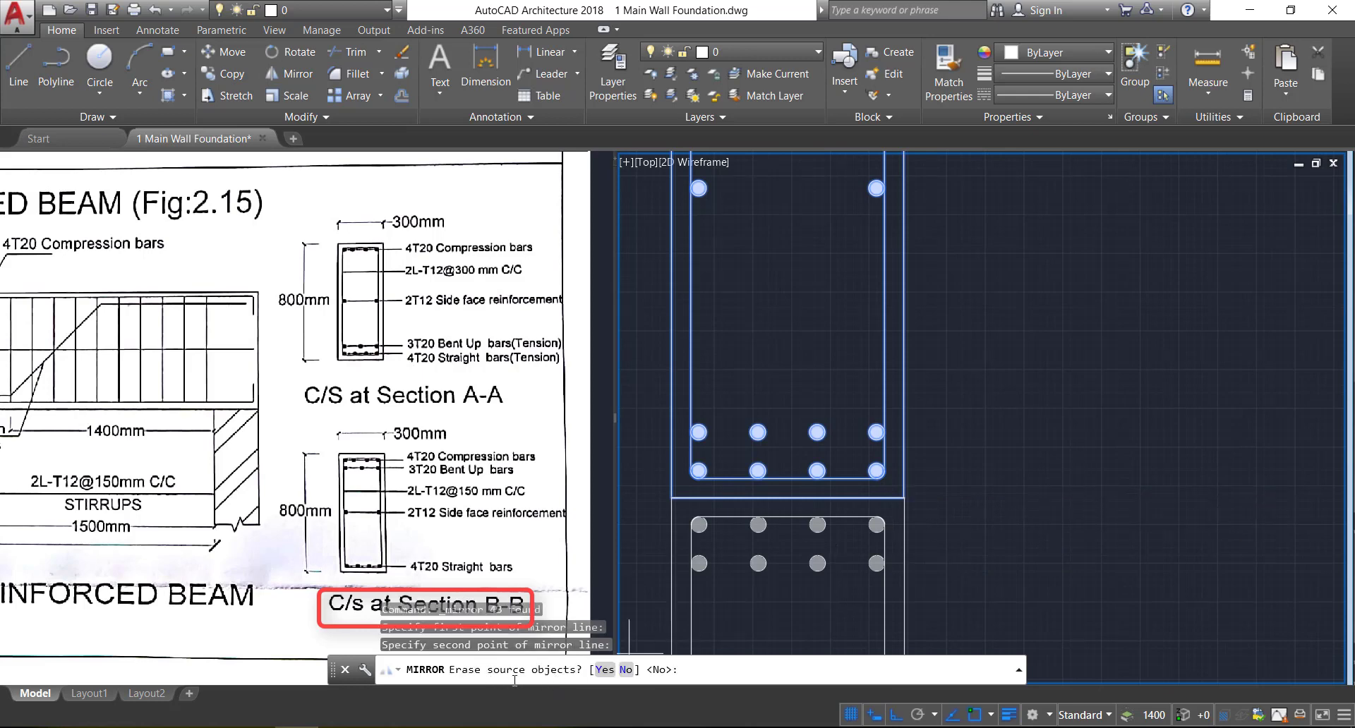
{"action": "left_click", "coordinate": [604, 670]}
{"action": "scroll", "coordinate": [1080, 442], "scroll_direction": "down", "scroll_amount": 3}
Move the flipped section up 800 to sit level with section A-A
{"action": "left_click", "coordinate": [959, 351]}
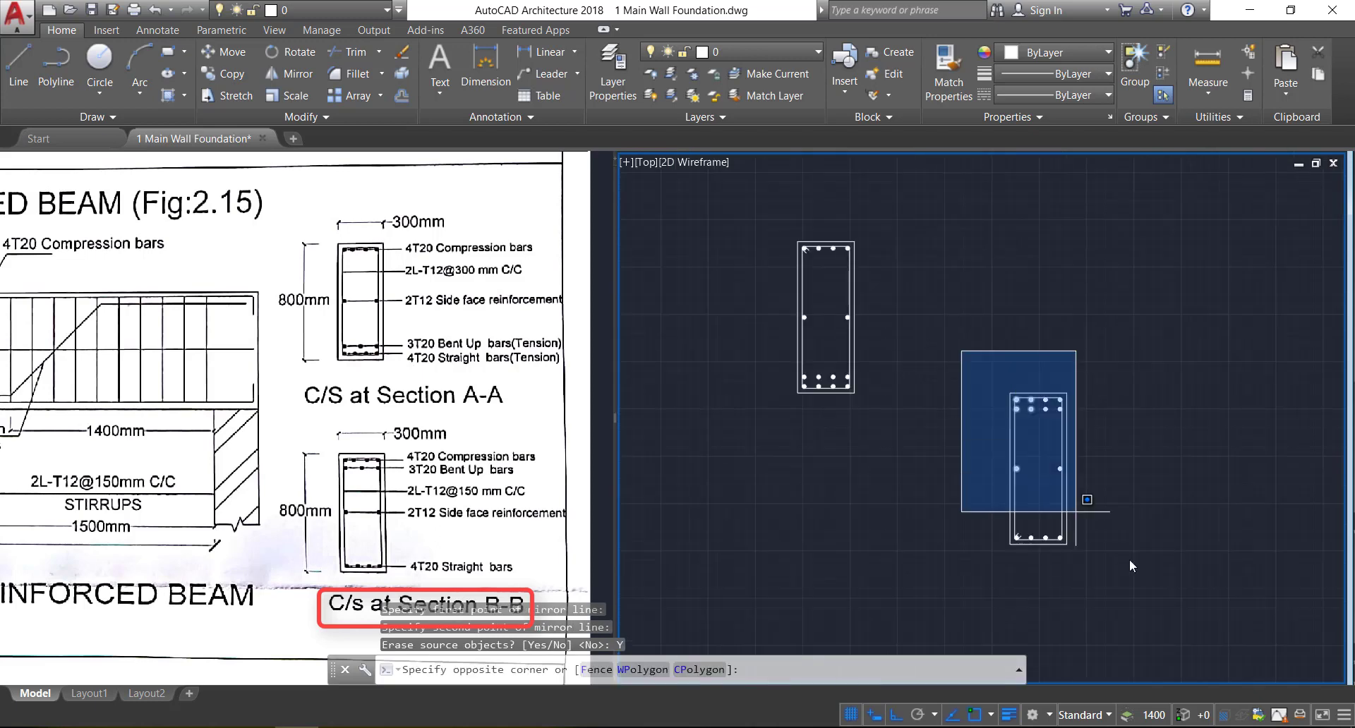
{"action": "left_click", "coordinate": [1260, 620]}
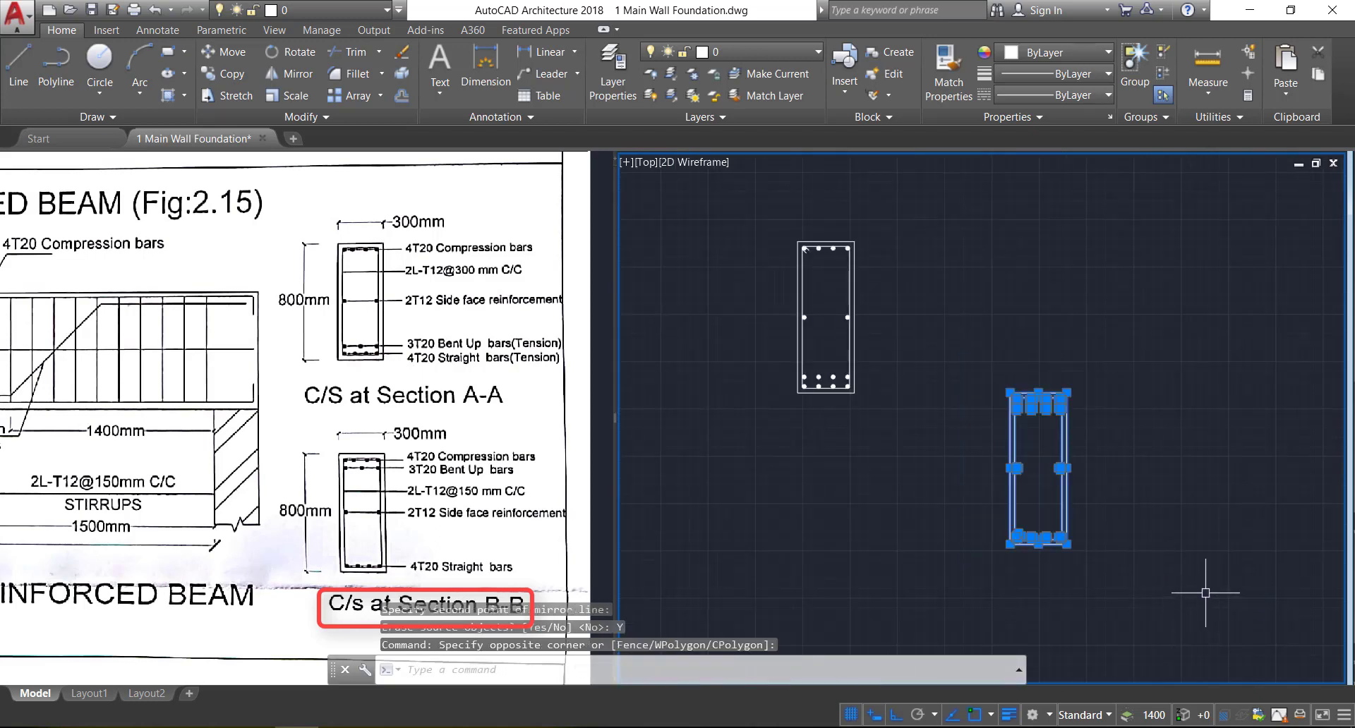
{"action": "type", "text": "m"}
{"action": "key", "text": "Return"}
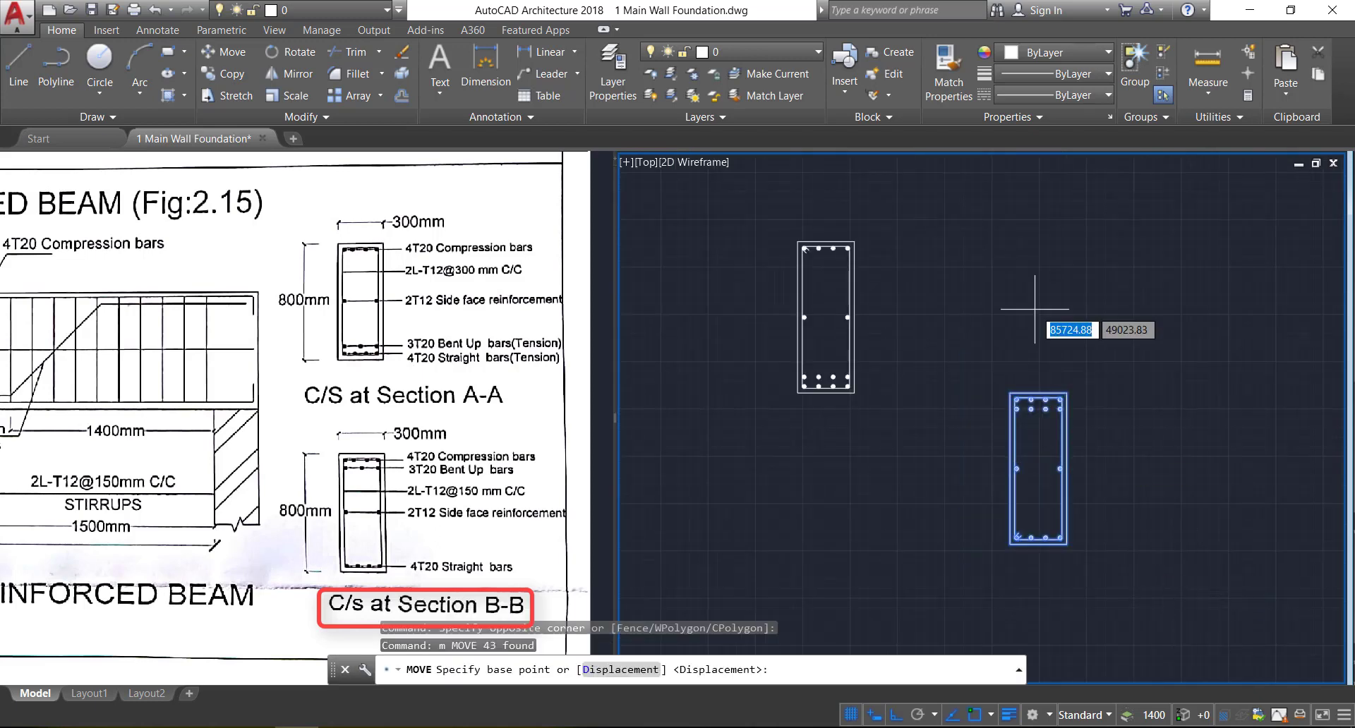
{"action": "left_click", "coordinate": [1009, 392]}
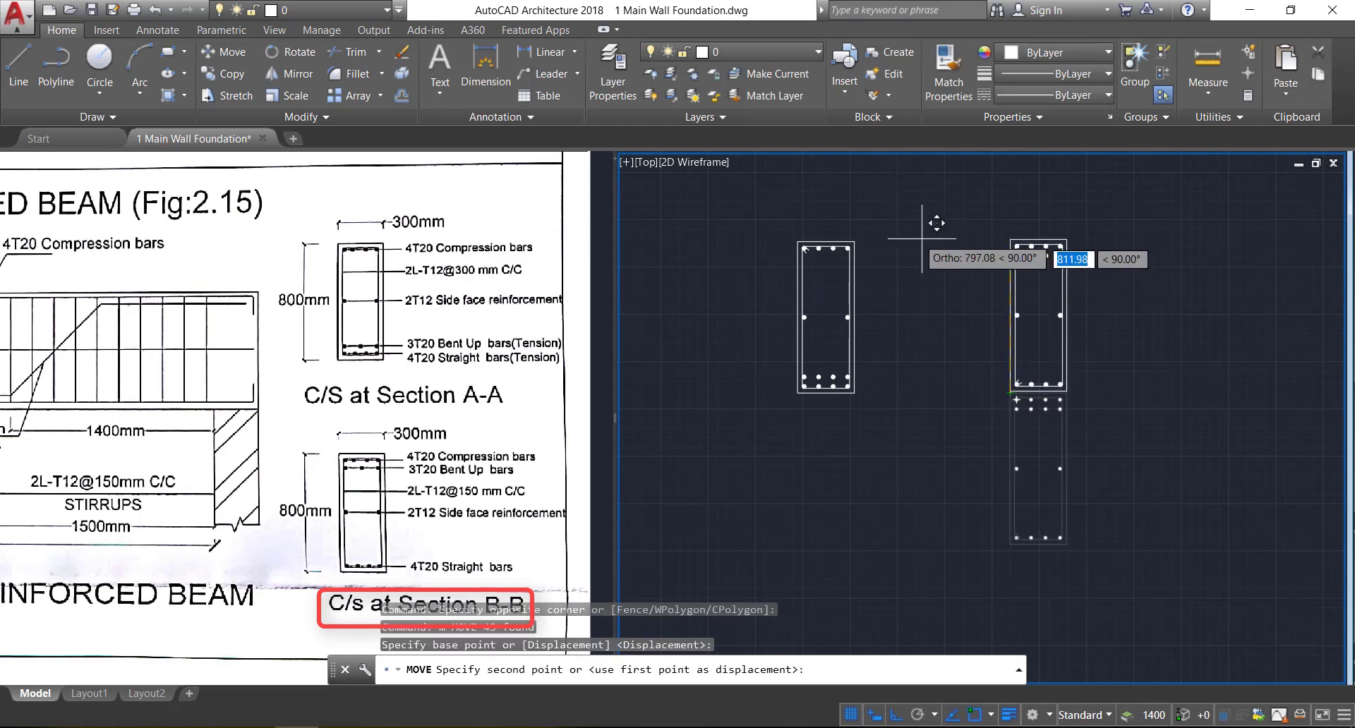
{"action": "left_click", "coordinate": [1010, 241]}
{"action": "scroll", "coordinate": [984, 377], "scroll_direction": "down", "scroll_amount": 4}
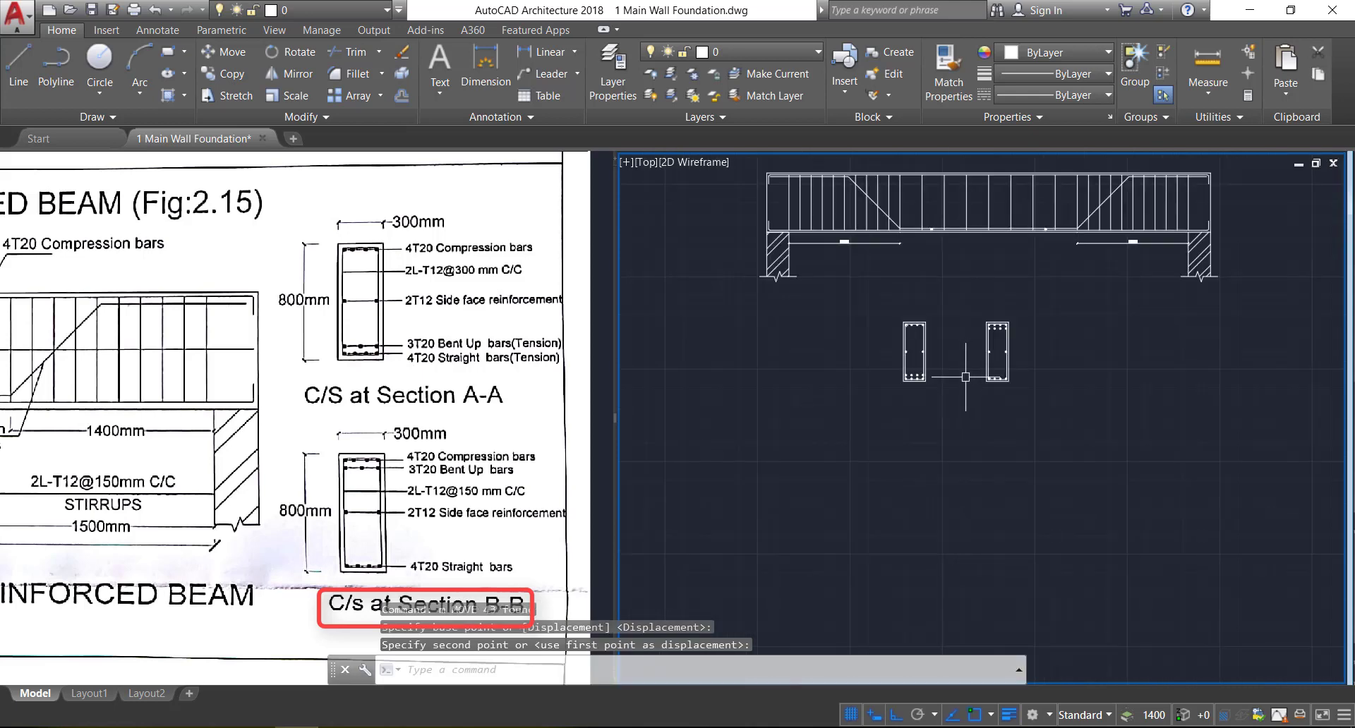
{"action": "scroll", "coordinate": [996, 421], "scroll_direction": "up", "scroll_amount": 2}
{"action": "middle_click_drag", "start_coordinate": [996, 421], "coordinate": [1081, 435]}
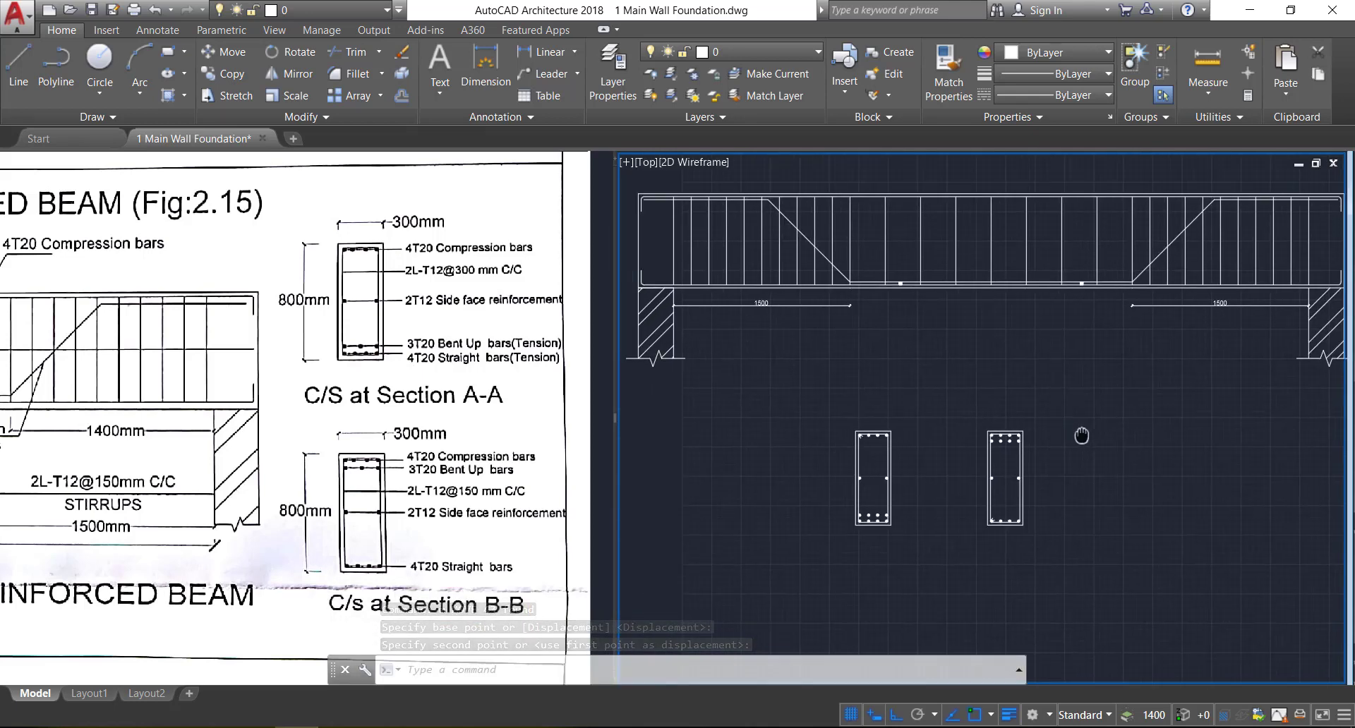